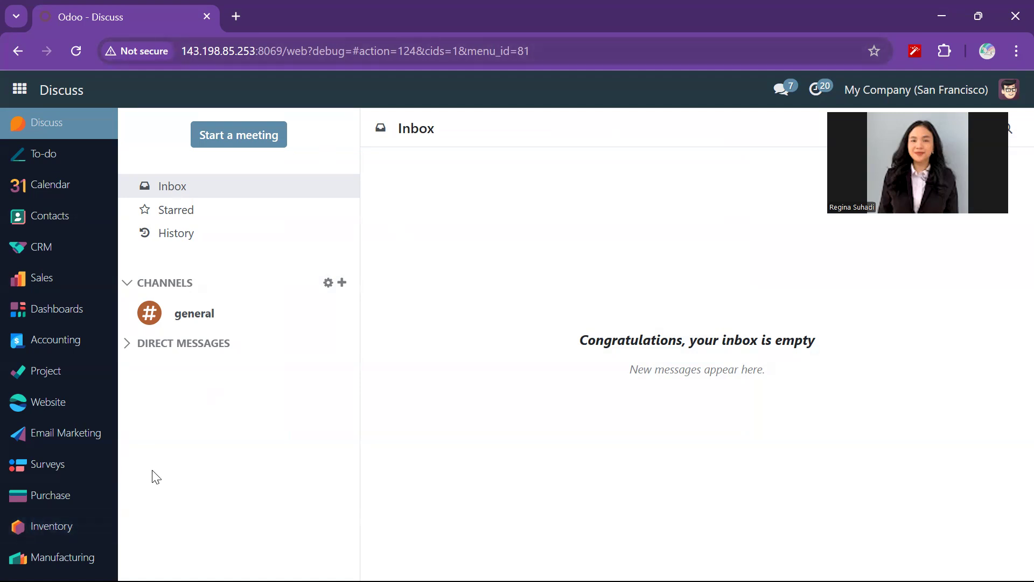
- Activate the developer mode in the General Settings
scroll(90, 484, "down", 3)
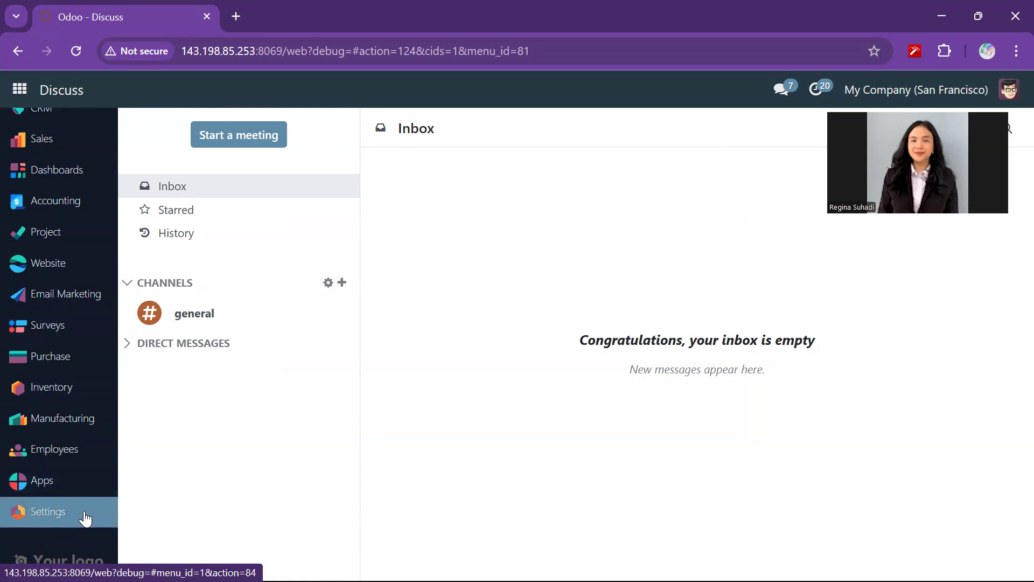
left_click(84, 518)
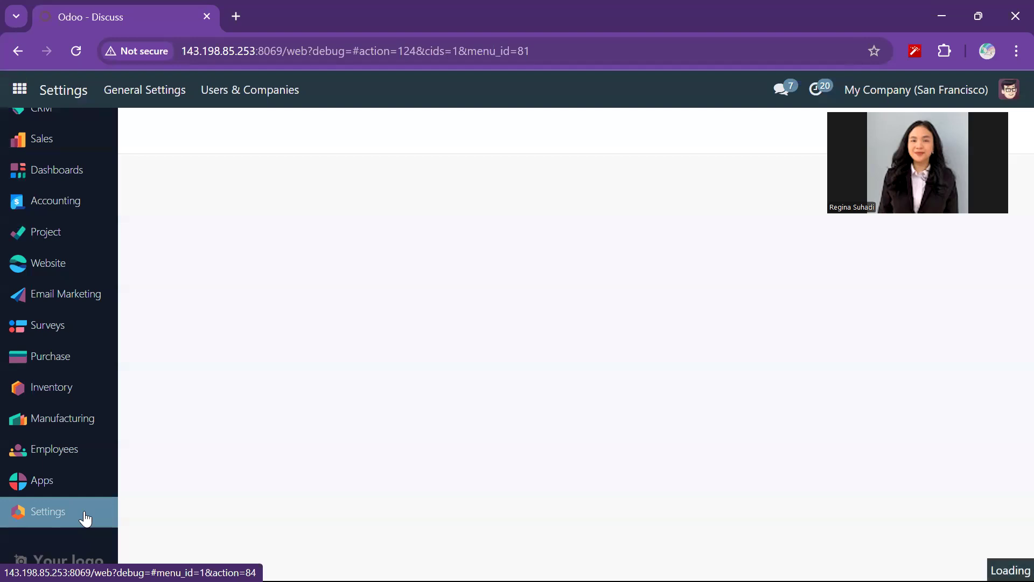
scroll(443, 418, "down", 20)
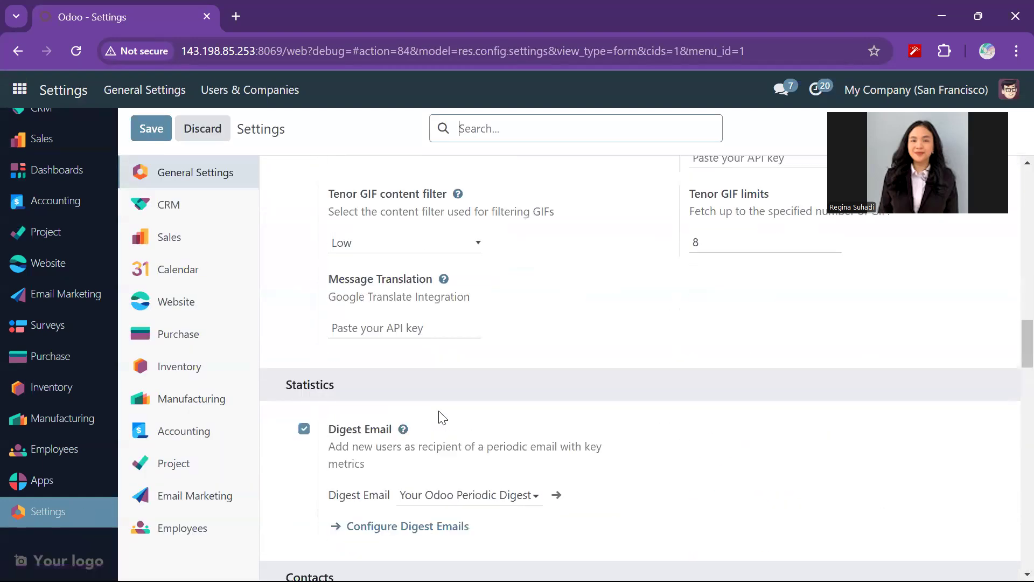
scroll(443, 418, "down", 1)
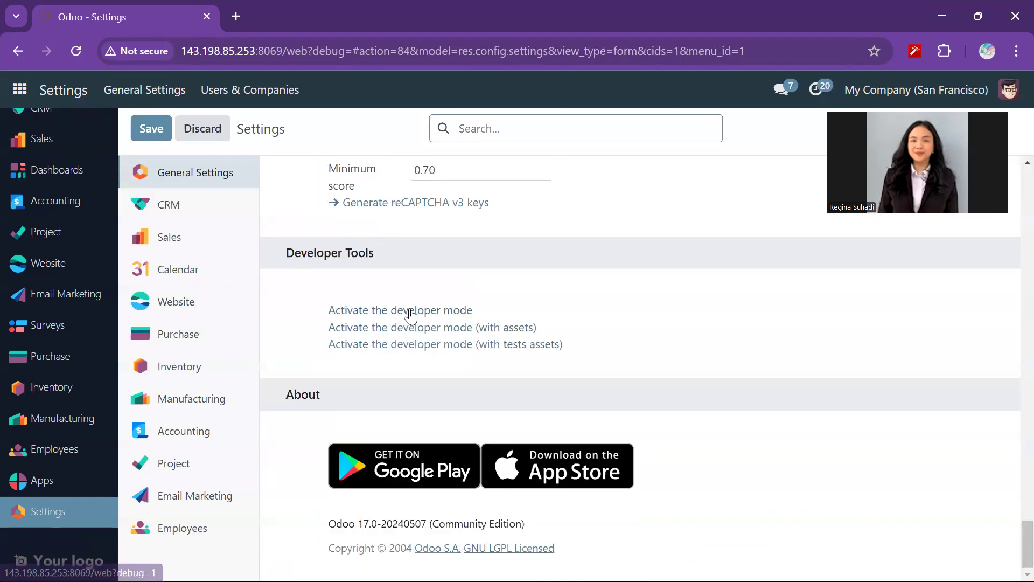
left_click(411, 317)
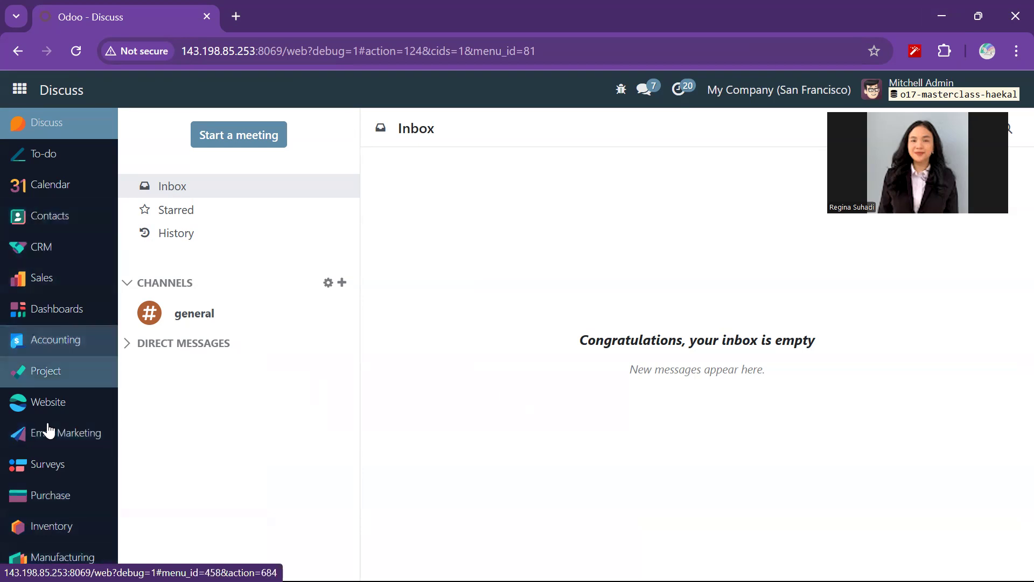
- Open the All product category from the Purchase configuration and review its force removal strategy options and costing method
left_click(60, 506)
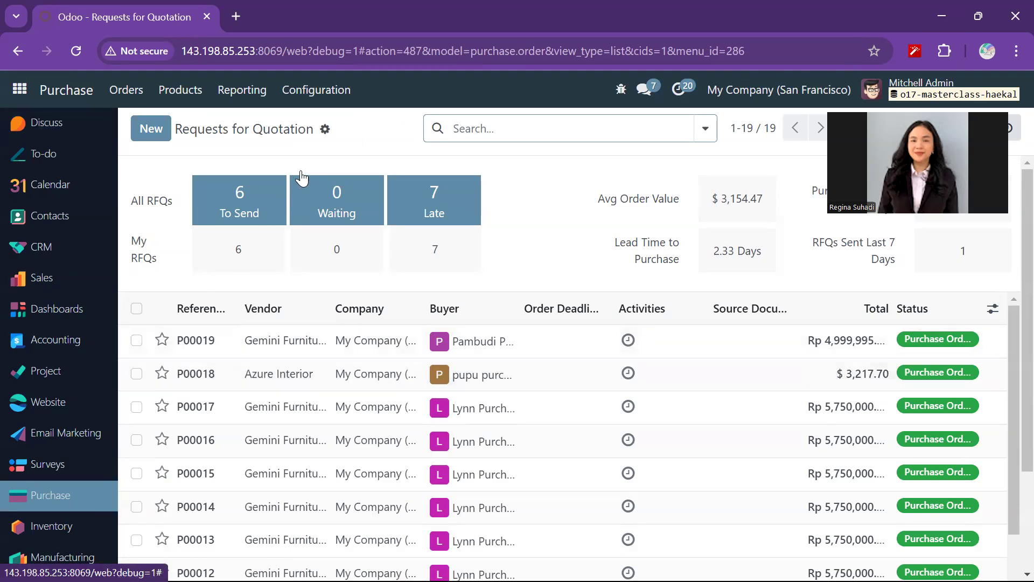
left_click(334, 102)
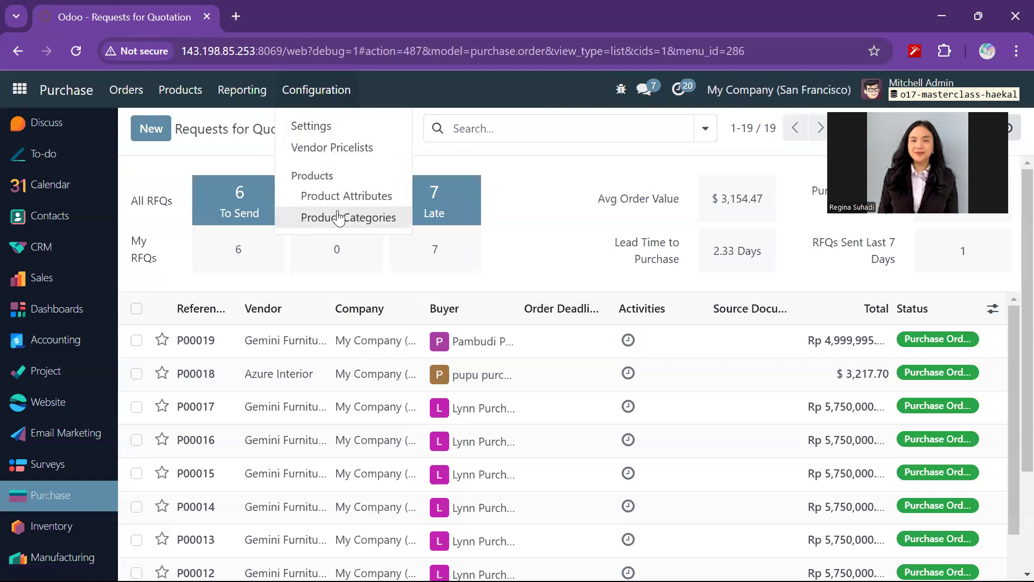
left_click(339, 218)
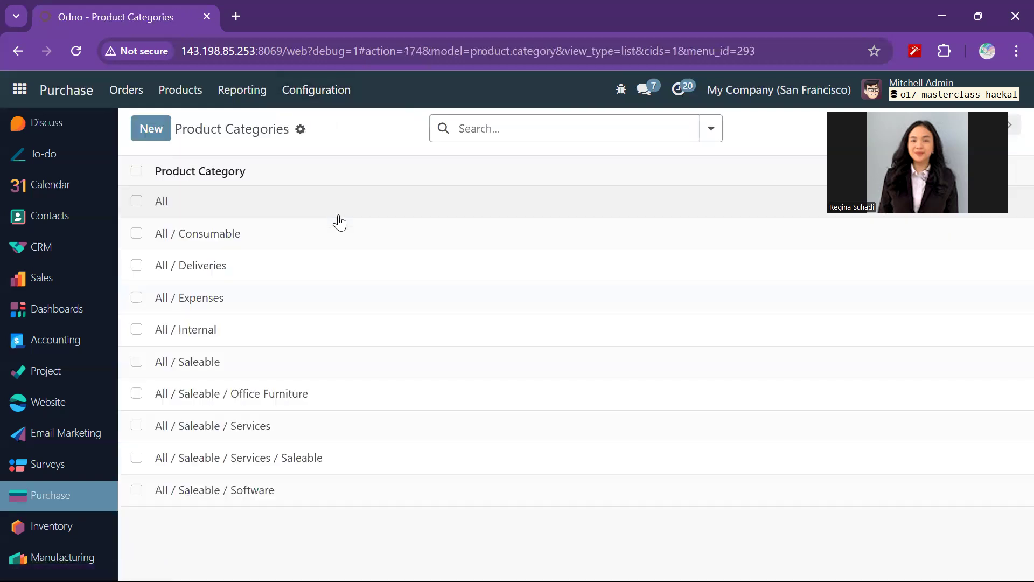
left_click(158, 203)
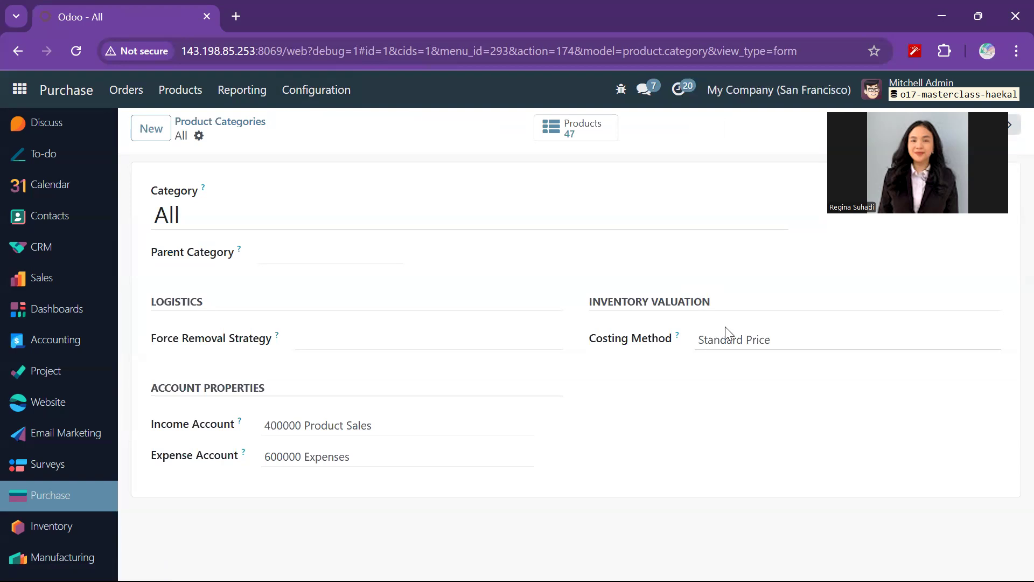
left_click(527, 339)
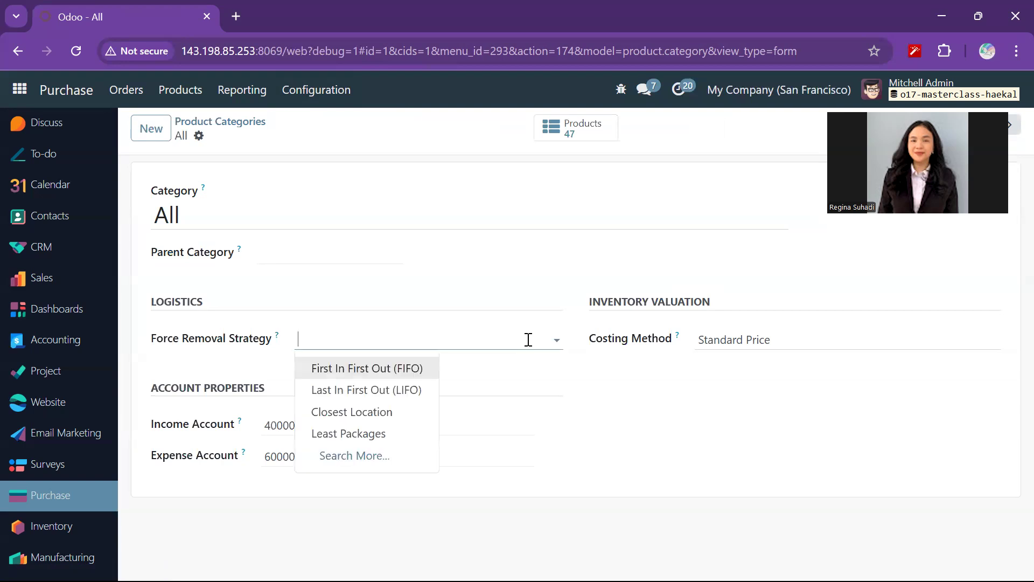
left_click(668, 370)
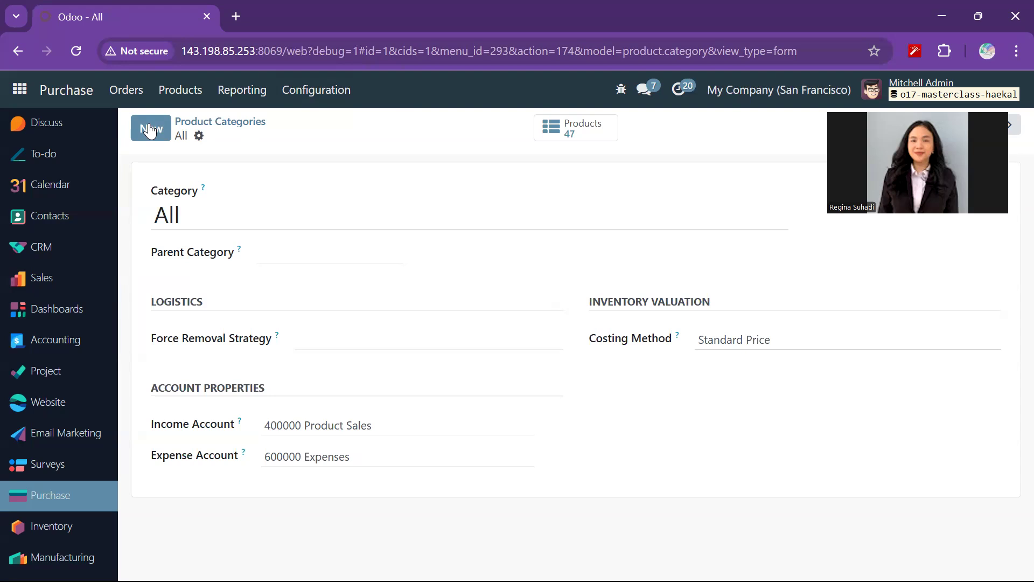
- Start a new tax in the Accounting tax configuration and name it PPN
left_click(82, 341)
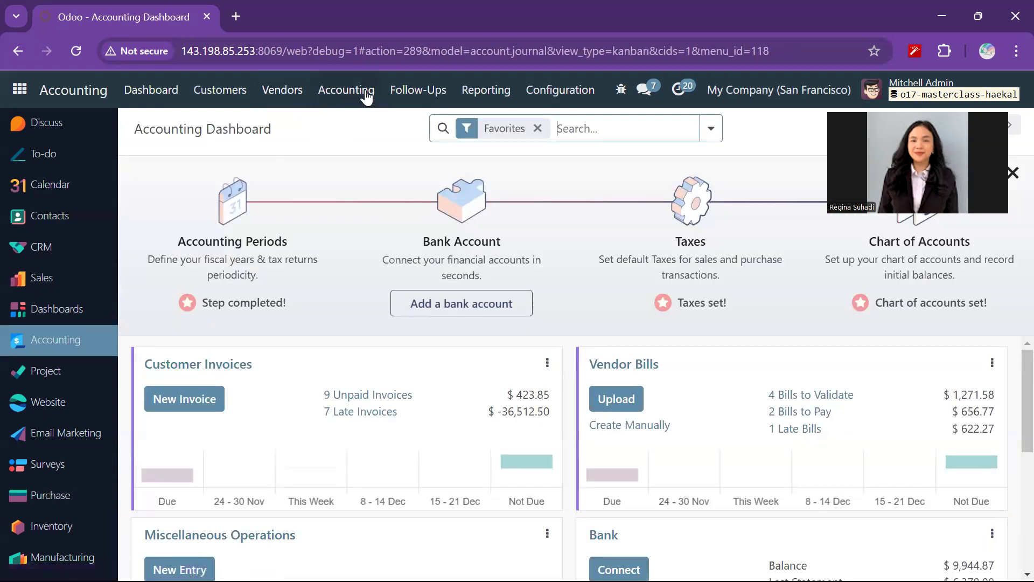
left_click(534, 97)
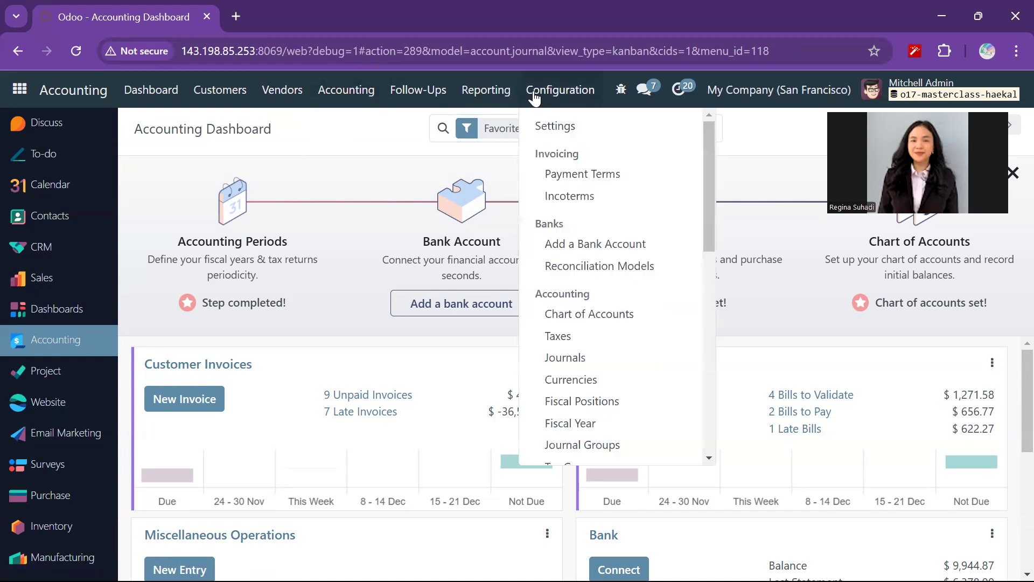
left_click(561, 338)
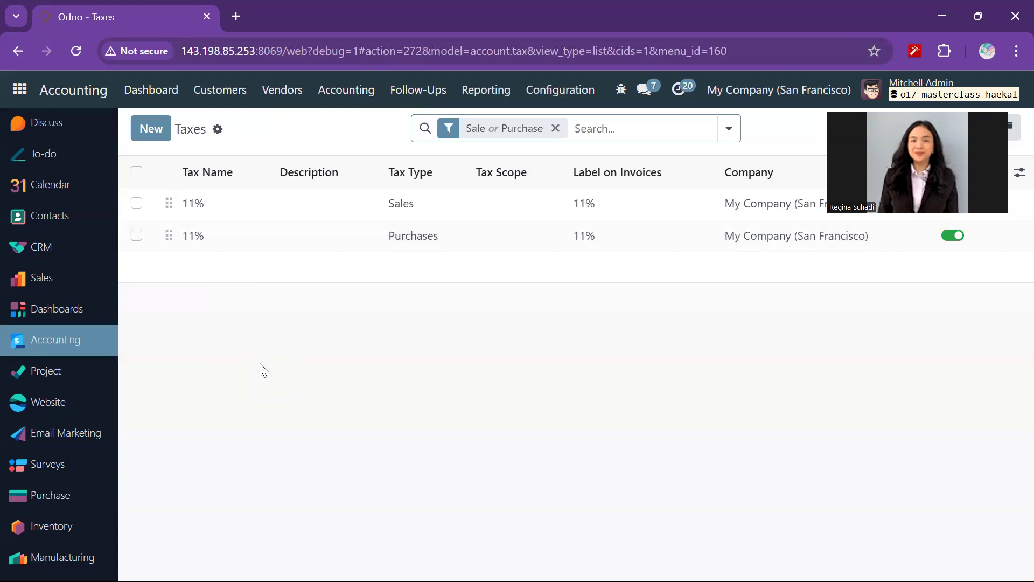
left_click(159, 134)
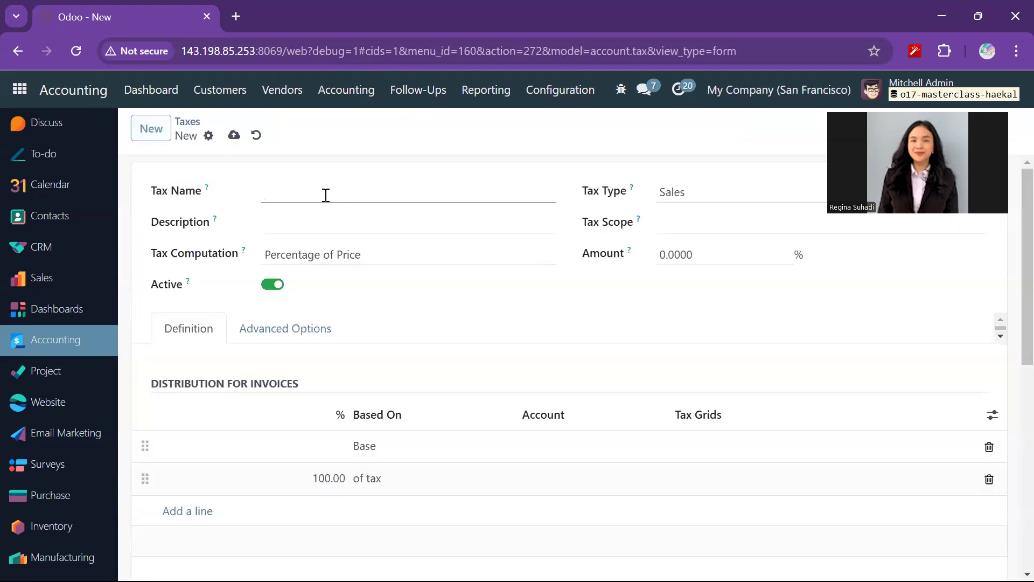
type("PPN")
- Set the PPN tax's type to Purchases and its amount to 11%, keeping Percentage of Price as the computation, and save it
left_click(686, 197)
left_click(686, 198)
left_click(687, 197)
left_click(687, 239)
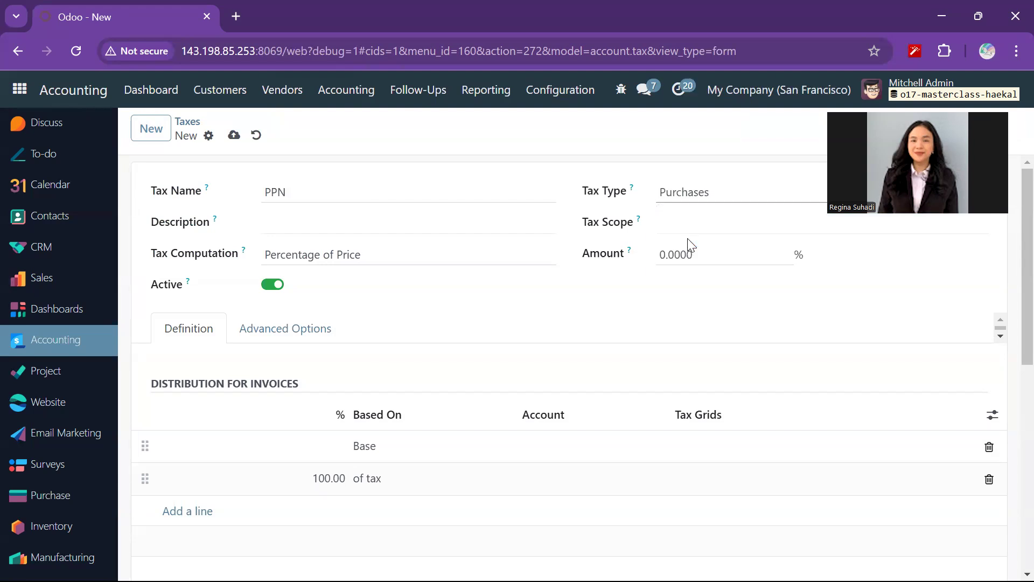
left_click(401, 253)
left_click(401, 253)
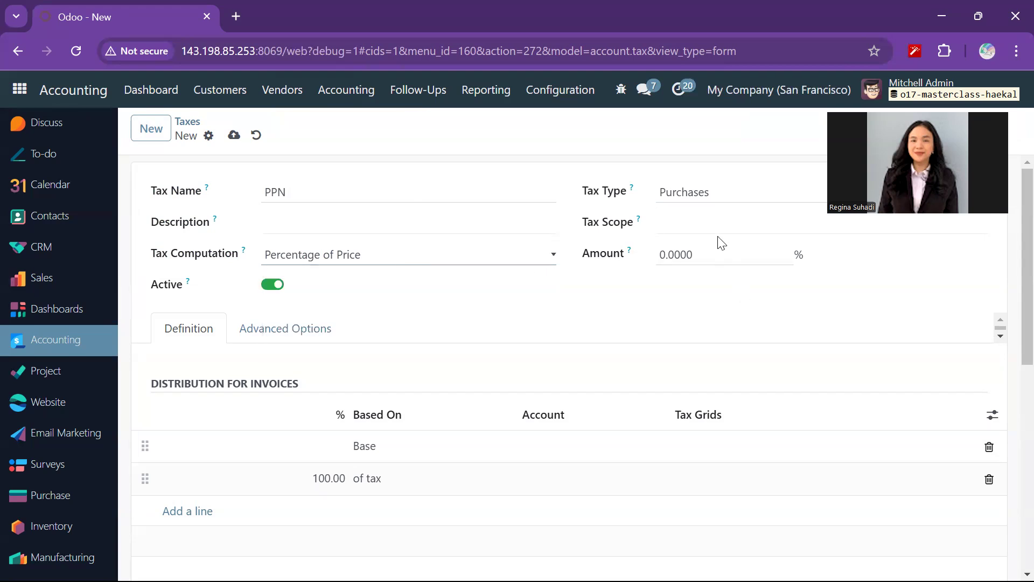
left_click(719, 253)
type("11")
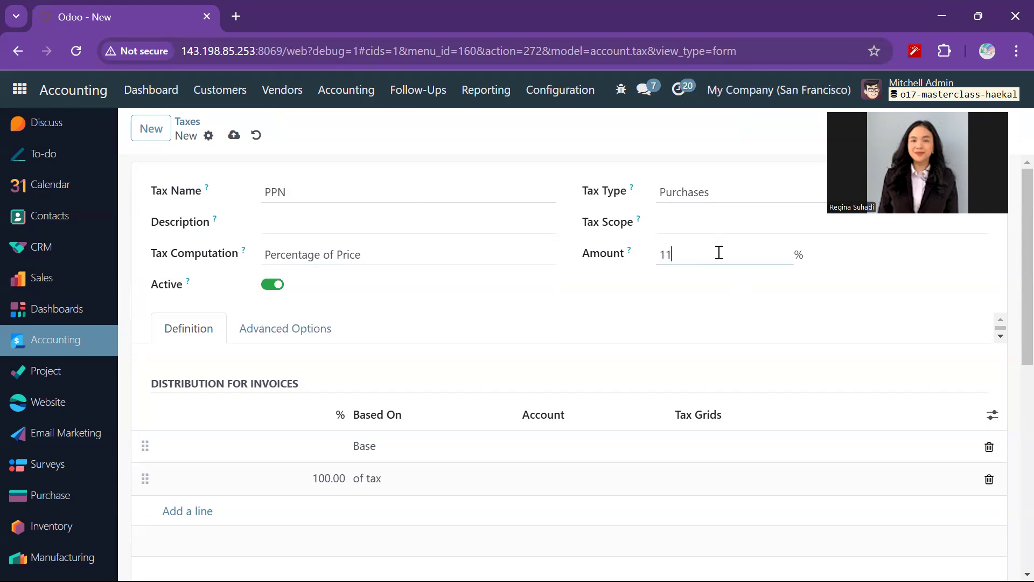
left_click(582, 343)
left_click(236, 140)
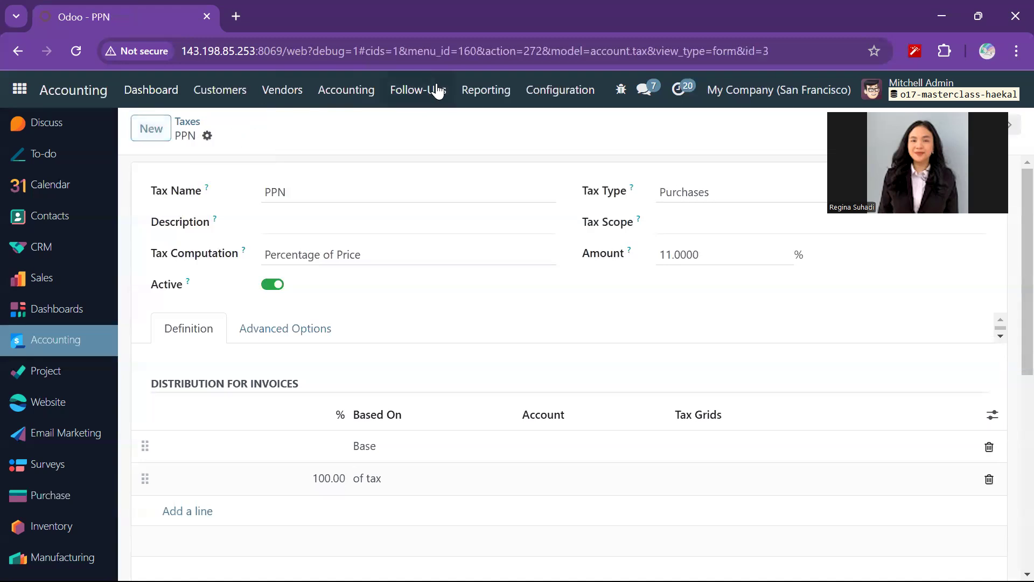
- Create and save a second tax named PPN with type Sales and an amount of 11%
left_click(149, 128)
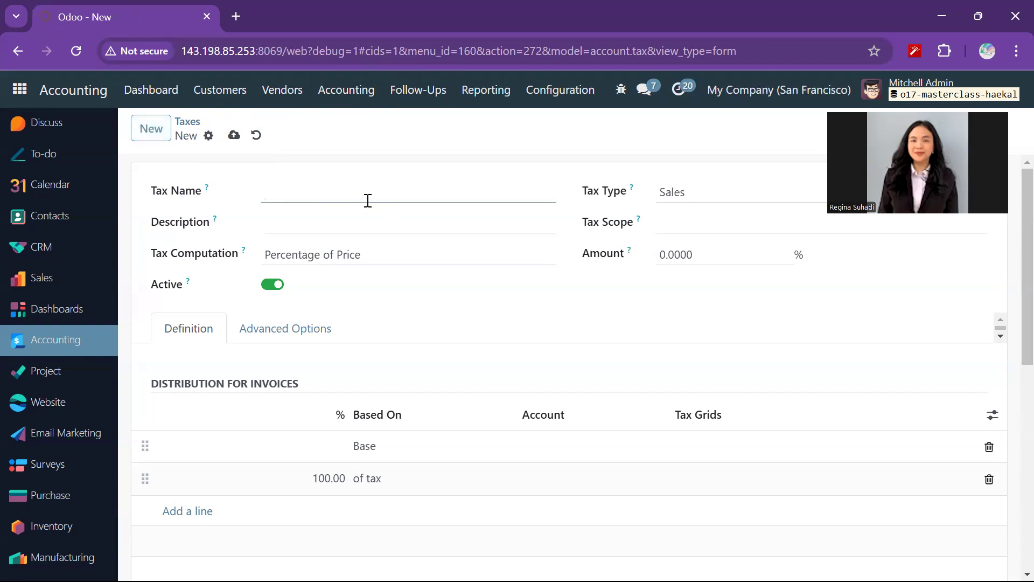
type("PPN")
left_click(707, 261)
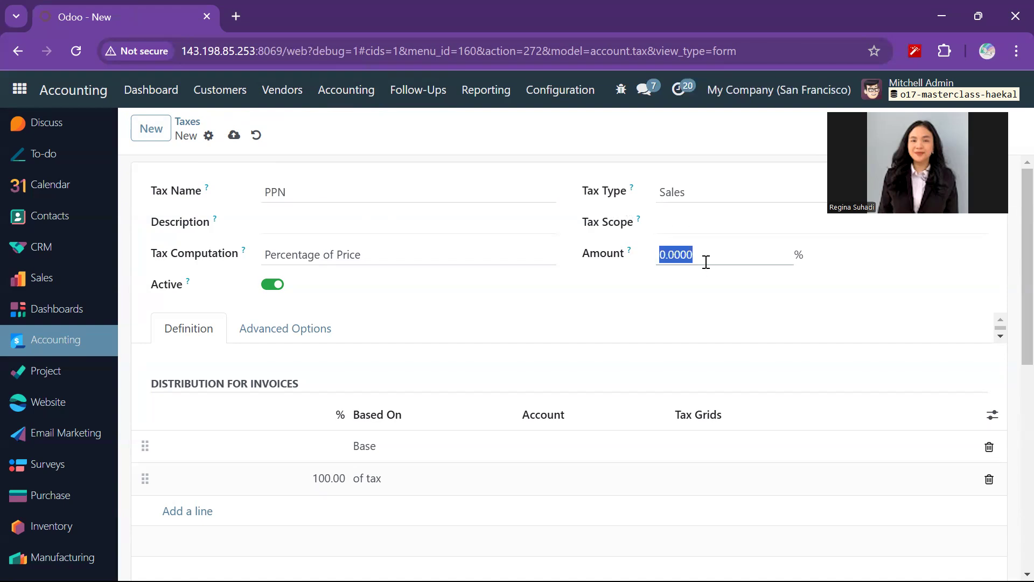
type("11")
left_click(233, 136)
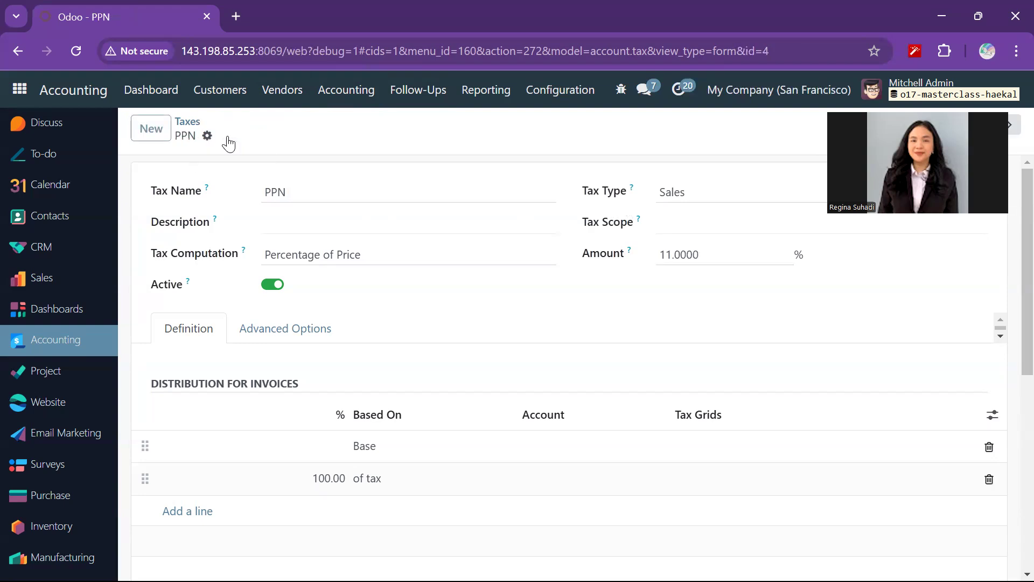
- Minimize the current browser and switch to the Firefox window with the purchase user's Odoo session
left_click(942, 17)
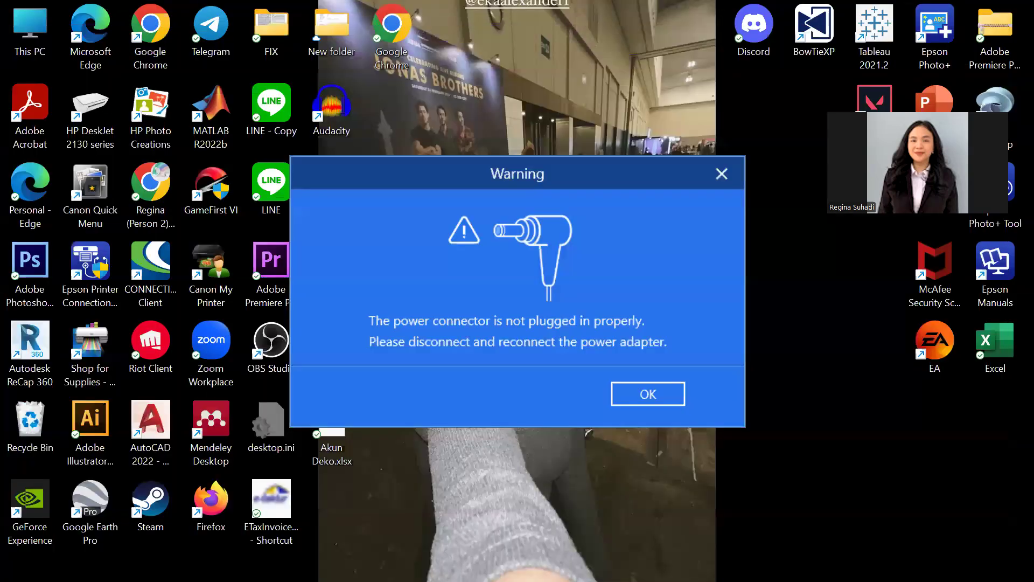
mouse_move(240, 563)
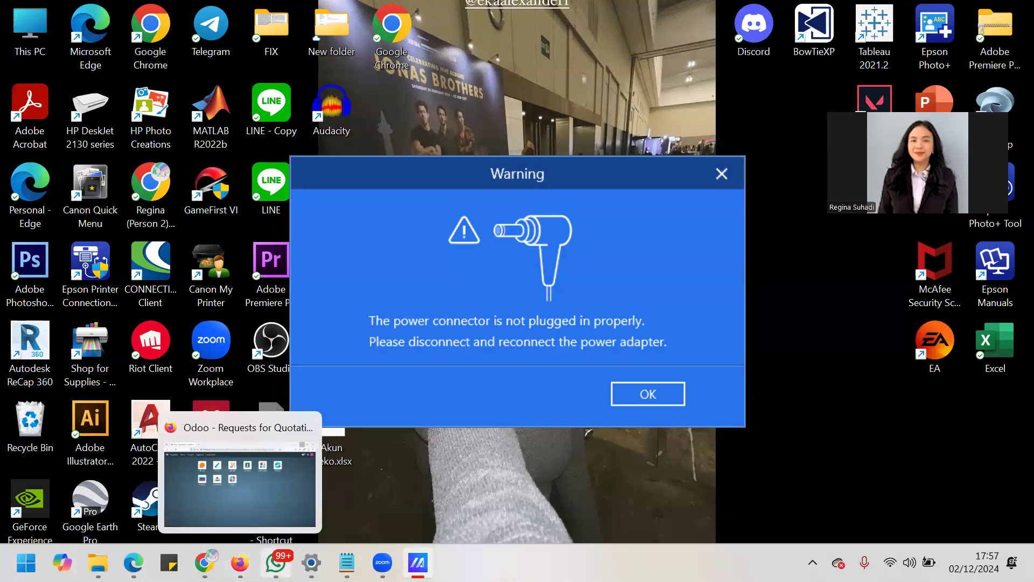
left_click(250, 487)
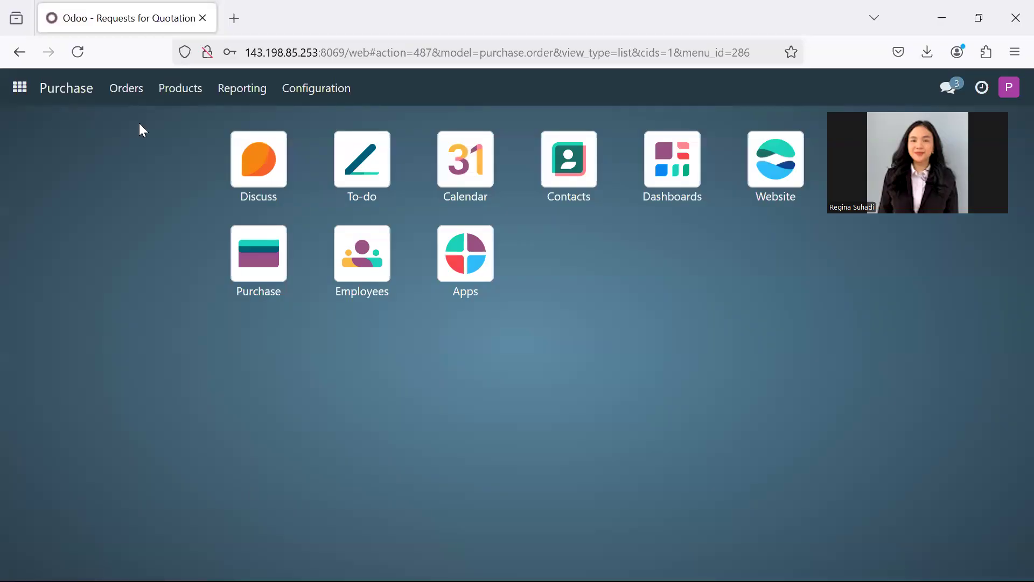
- Open the Purchase product catalog and look through the products that can be purchased
left_click(180, 91)
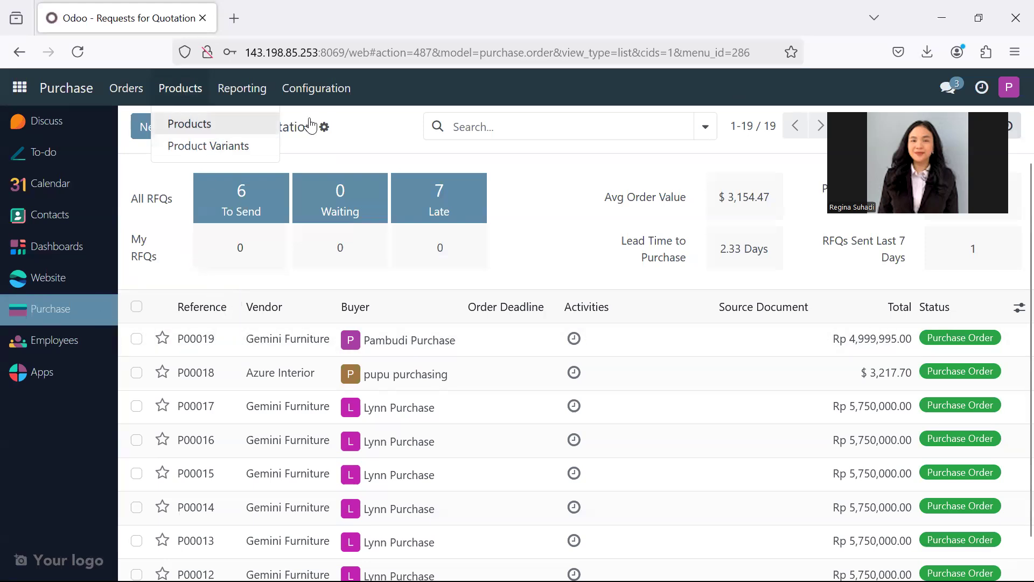
left_click(195, 131)
scroll(470, 410, "down", 4)
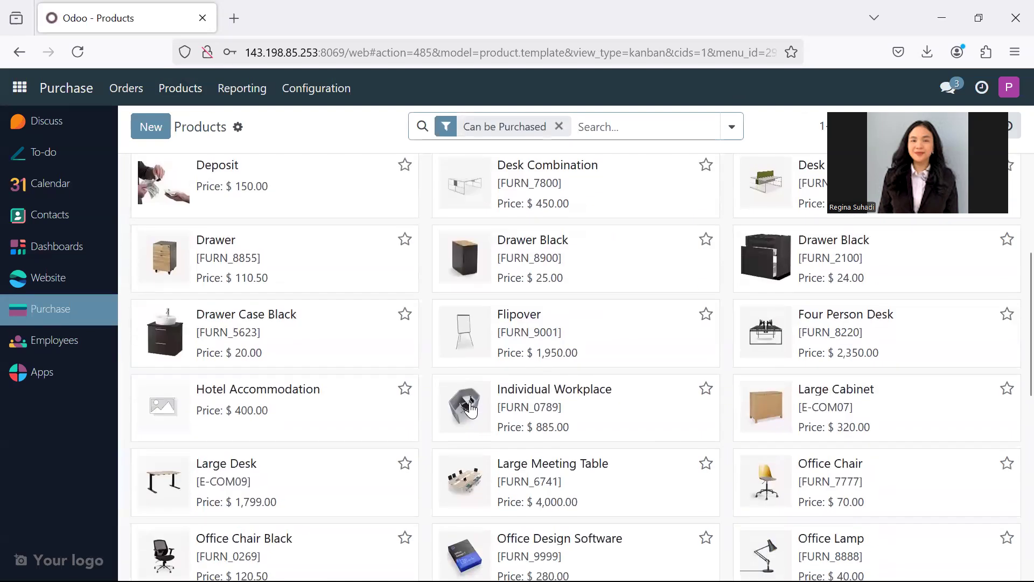
scroll(470, 410, "down", 3)
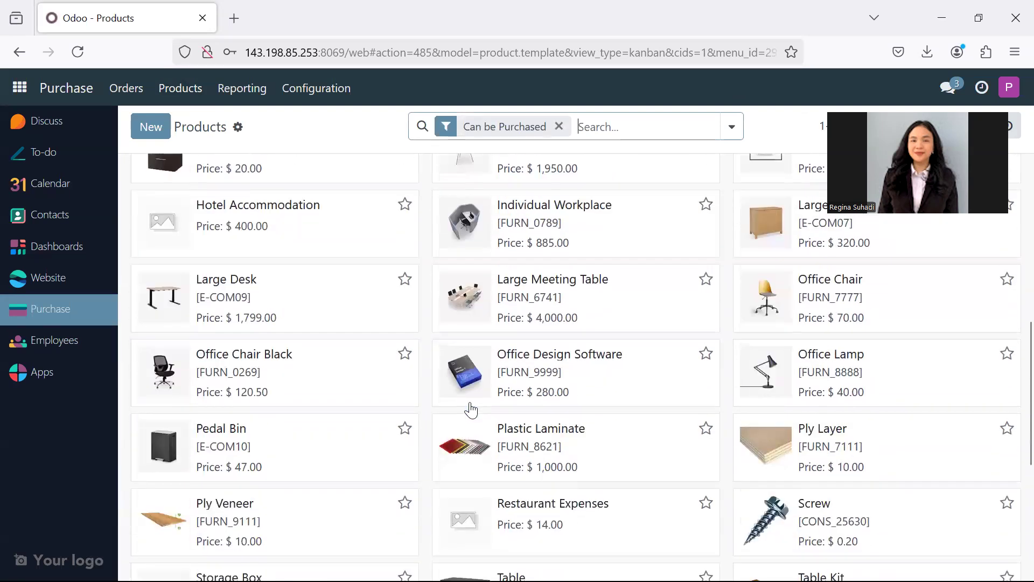
scroll(470, 410, "down", 5)
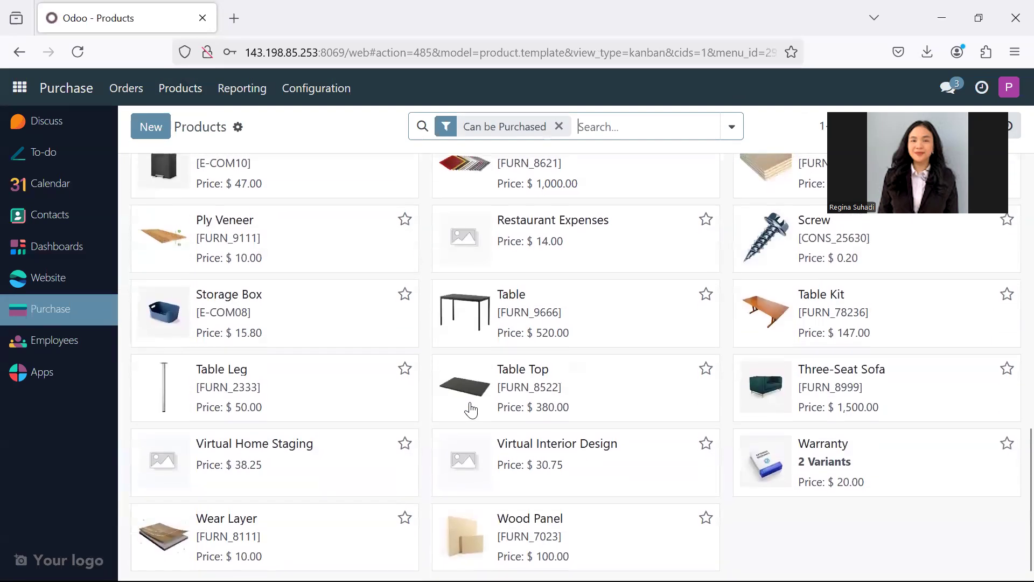
scroll(470, 410, "up", 12)
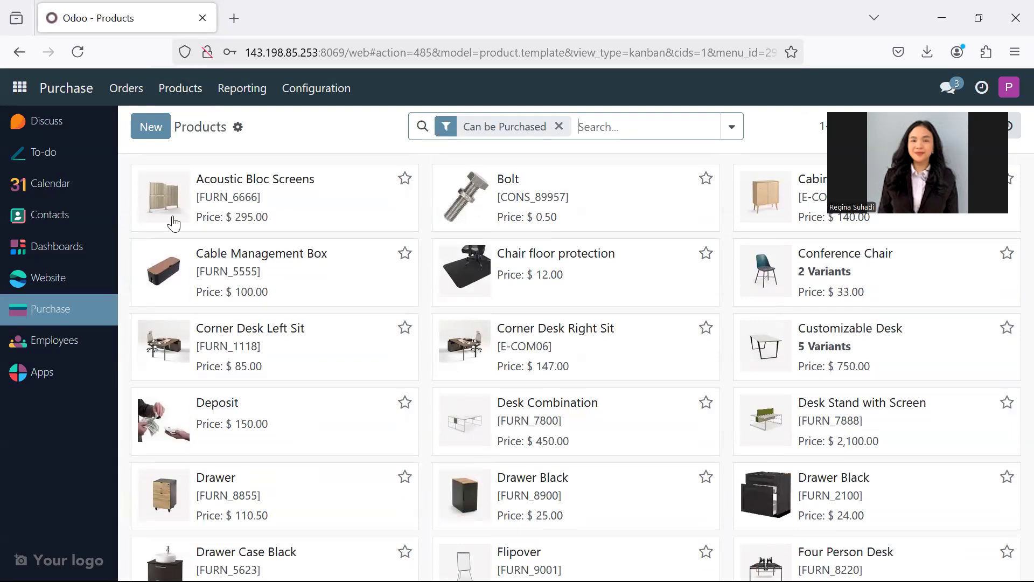
- Create a new request for quotation with Gemini Furniture as the vendor and IDR as the currency
left_click(141, 91)
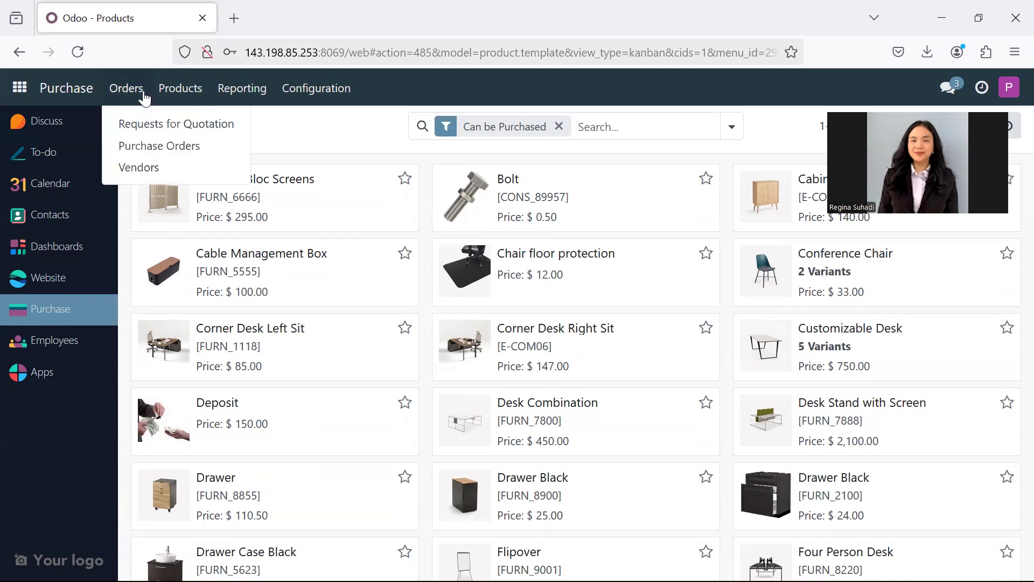
left_click(148, 127)
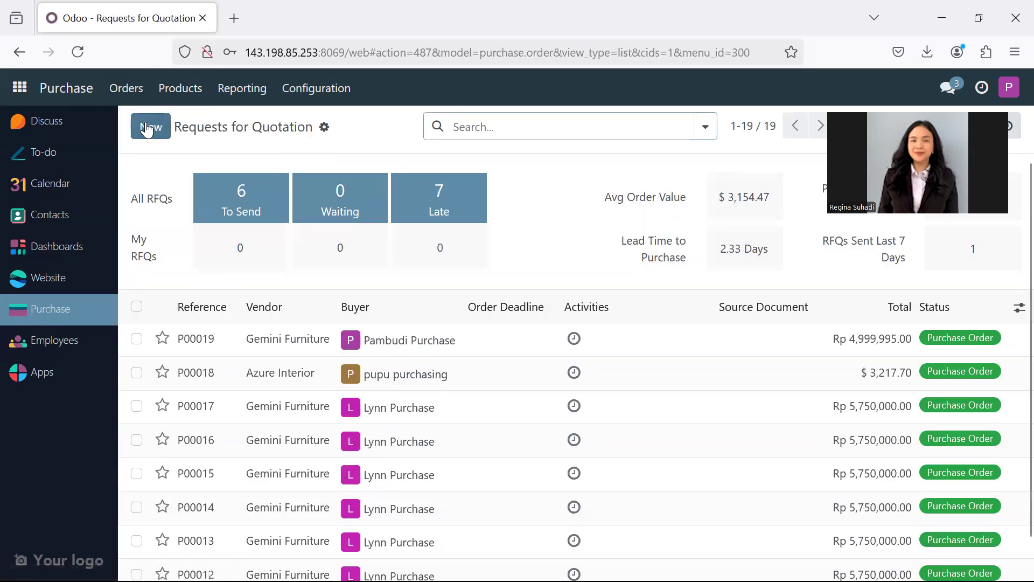
left_click(155, 134)
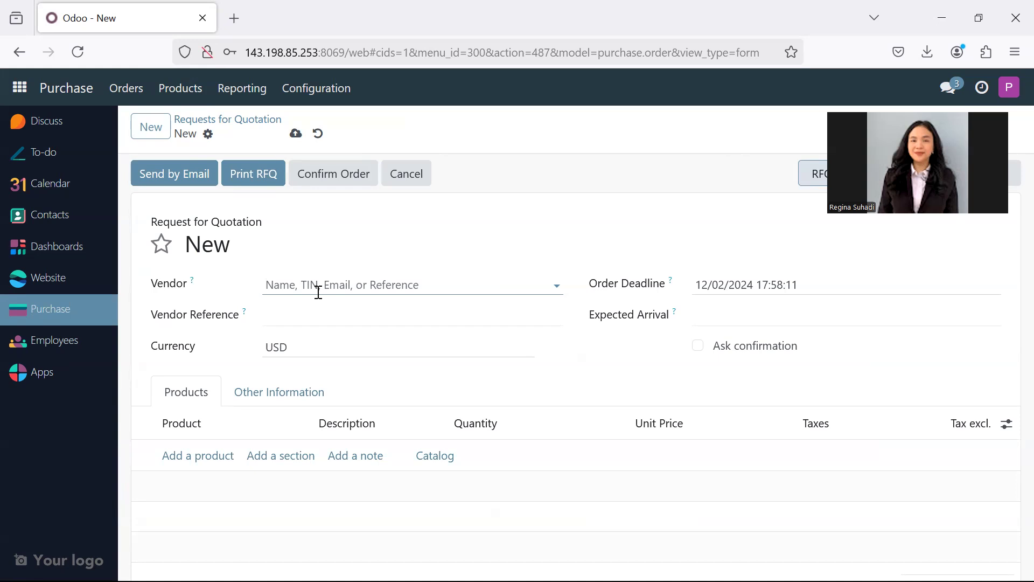
type("PT")
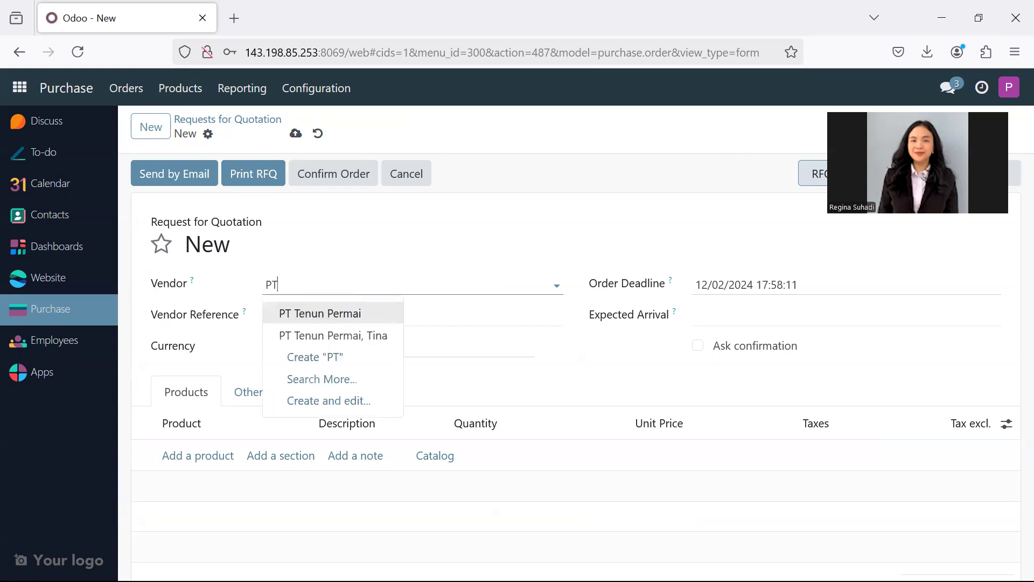
key("BackSpace")
key("BackSpace")
type("GE")
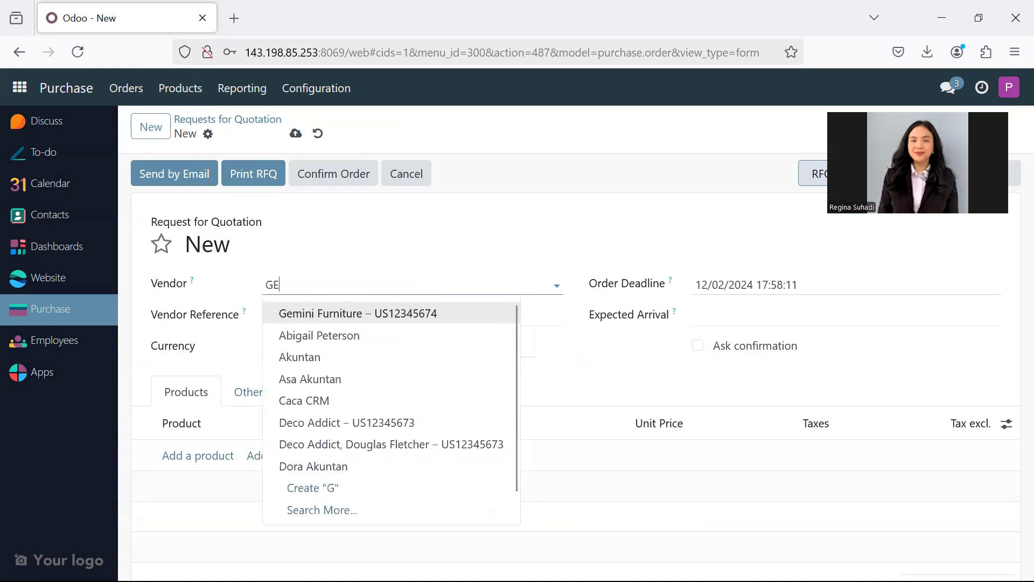
left_click(460, 317)
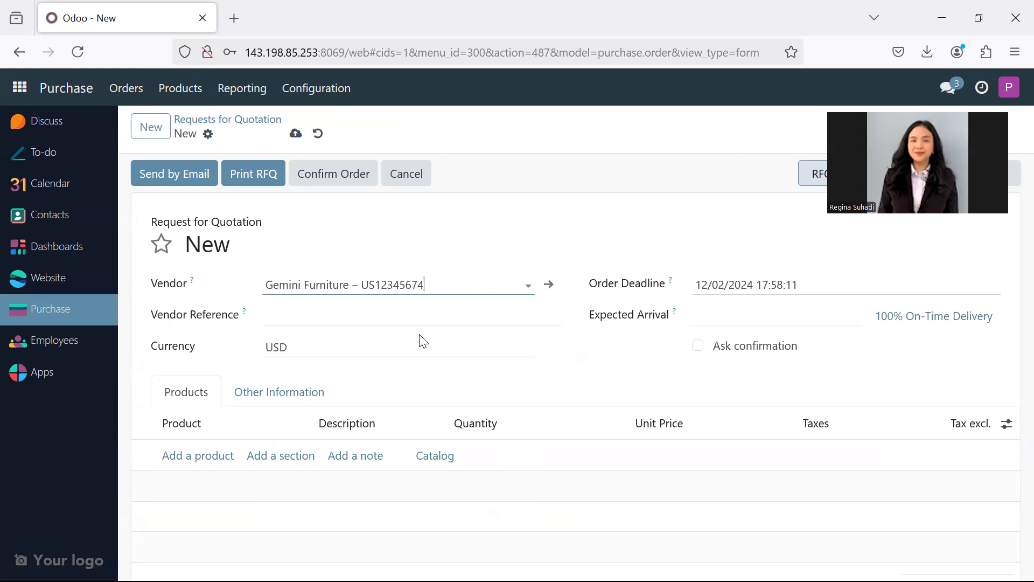
left_click(367, 350)
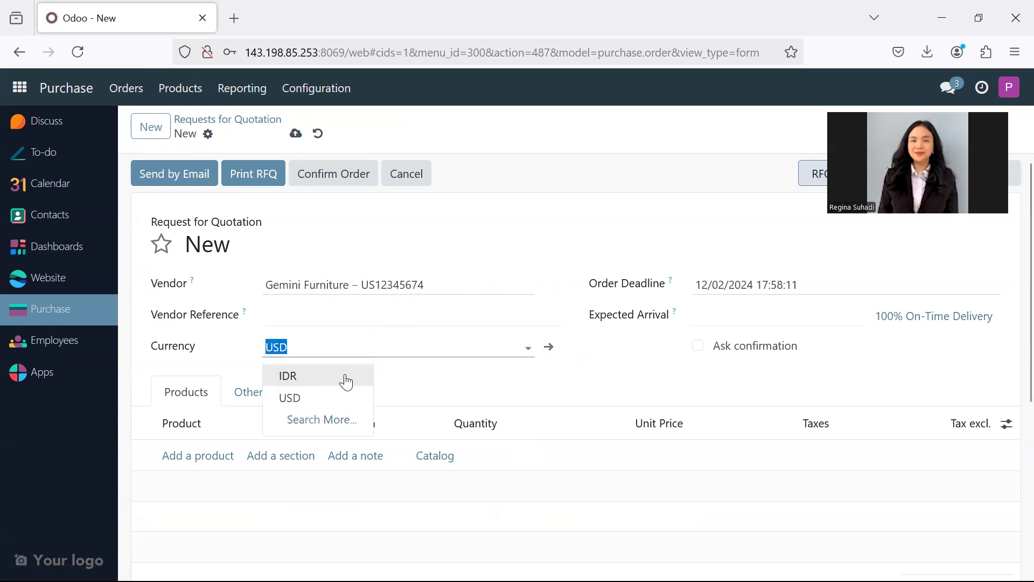
left_click(337, 381)
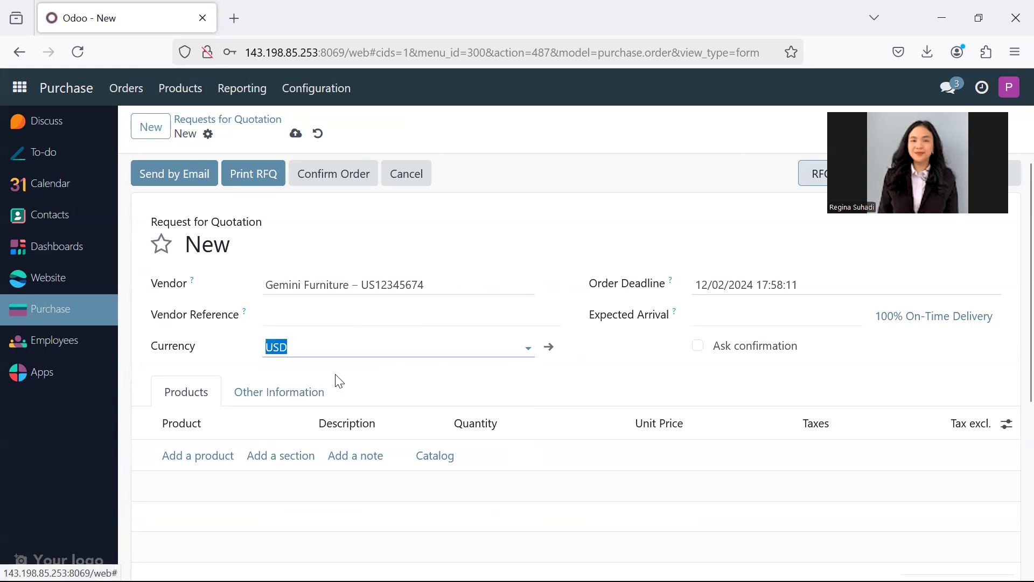
- Add the product [FURN_9666] Table as a line on the request for quotation
left_click(189, 435)
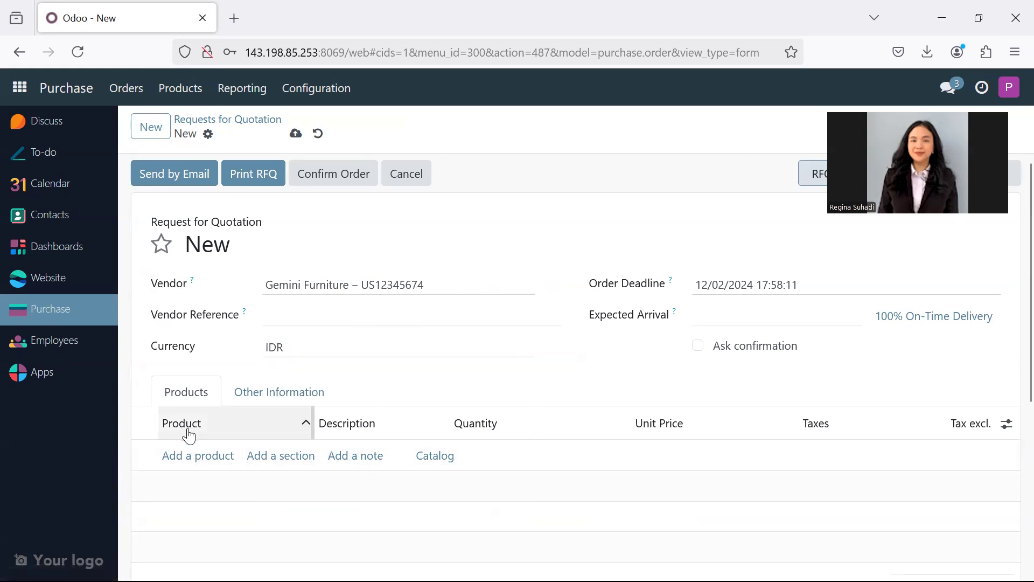
left_click(198, 456)
type("TABL")
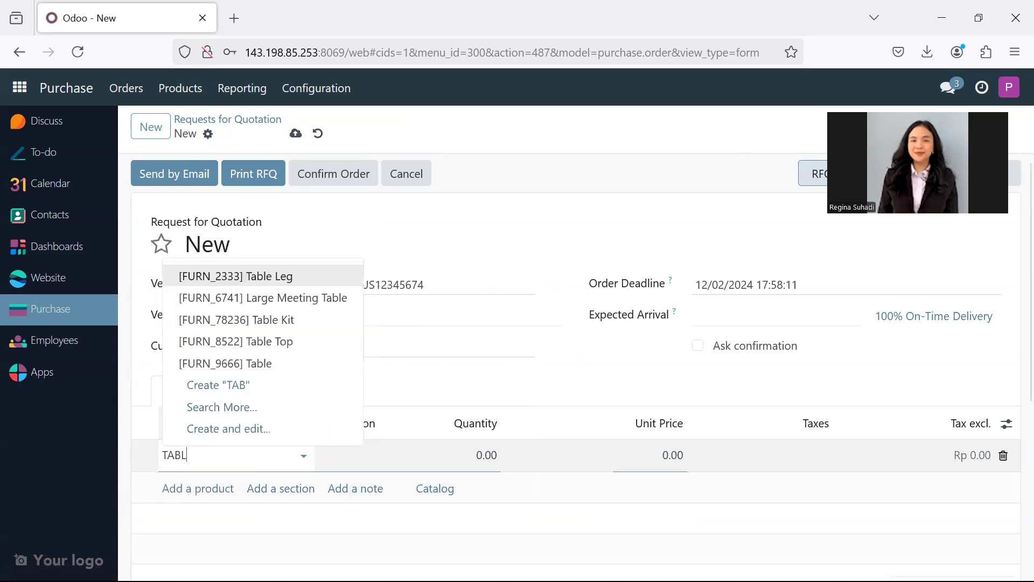
left_click(242, 364)
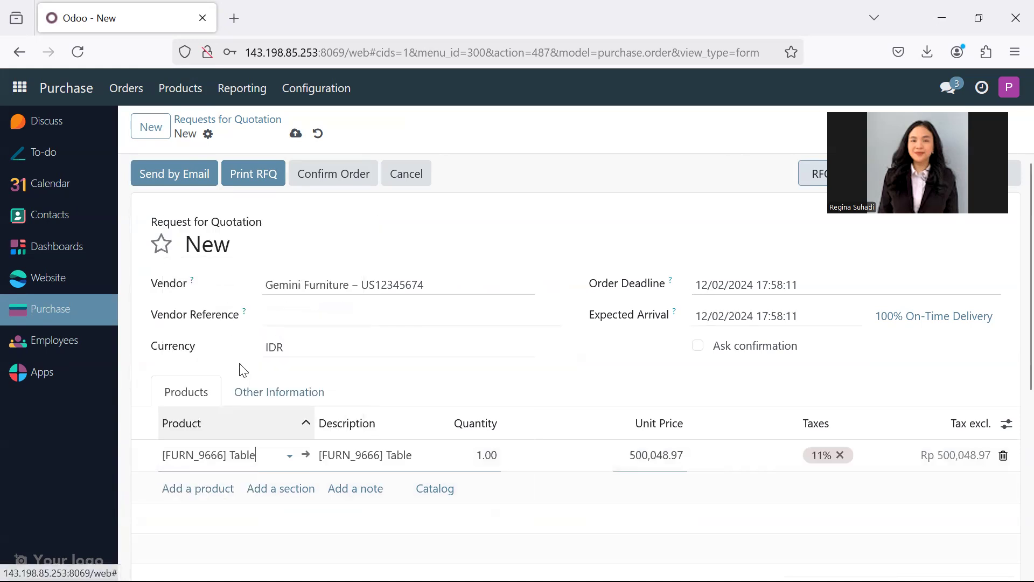
- Set the Table line's quantity to 10 and its unit price to 450,450
left_click(494, 454)
type("1")
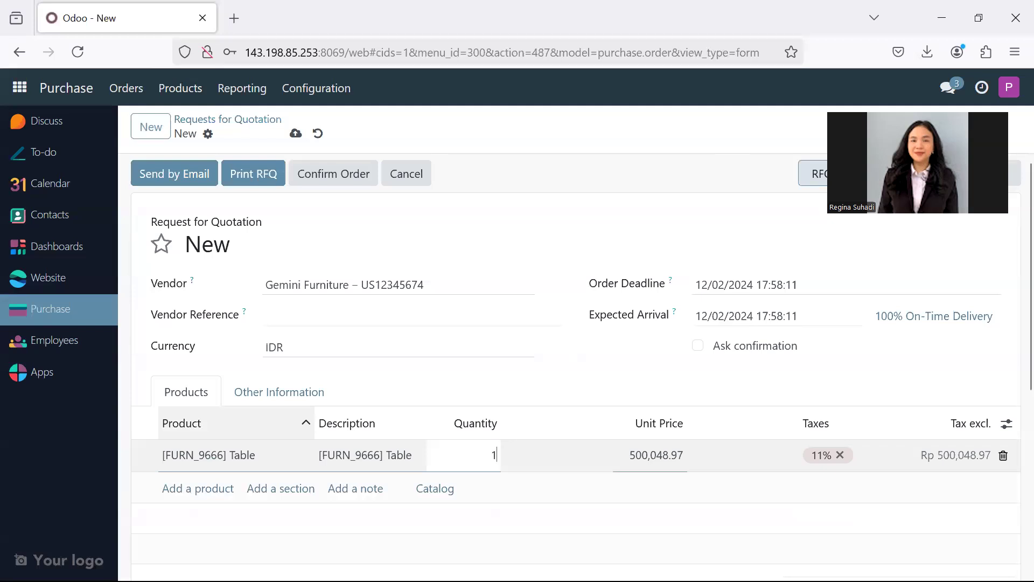
left_click(670, 462)
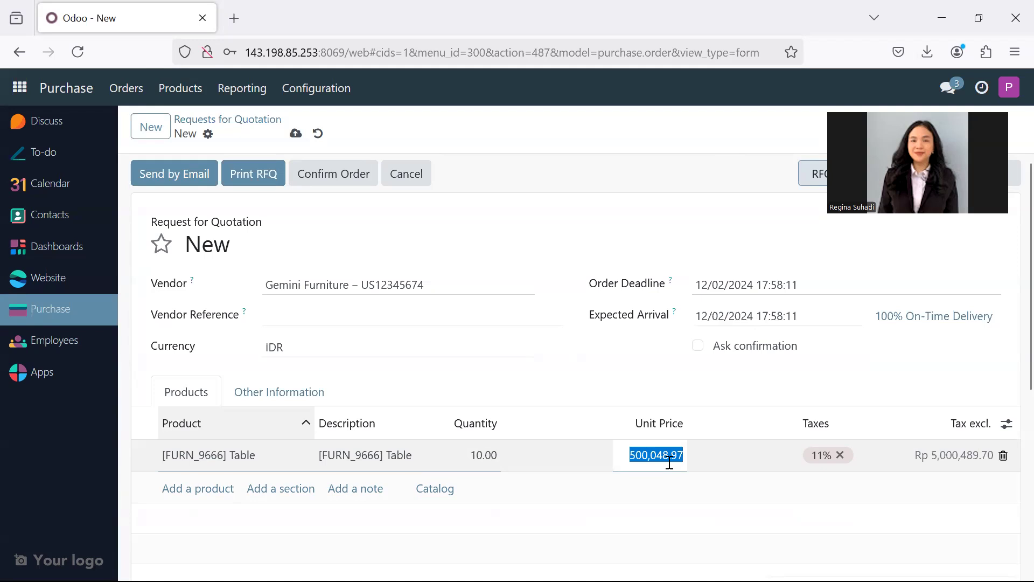
type("4")
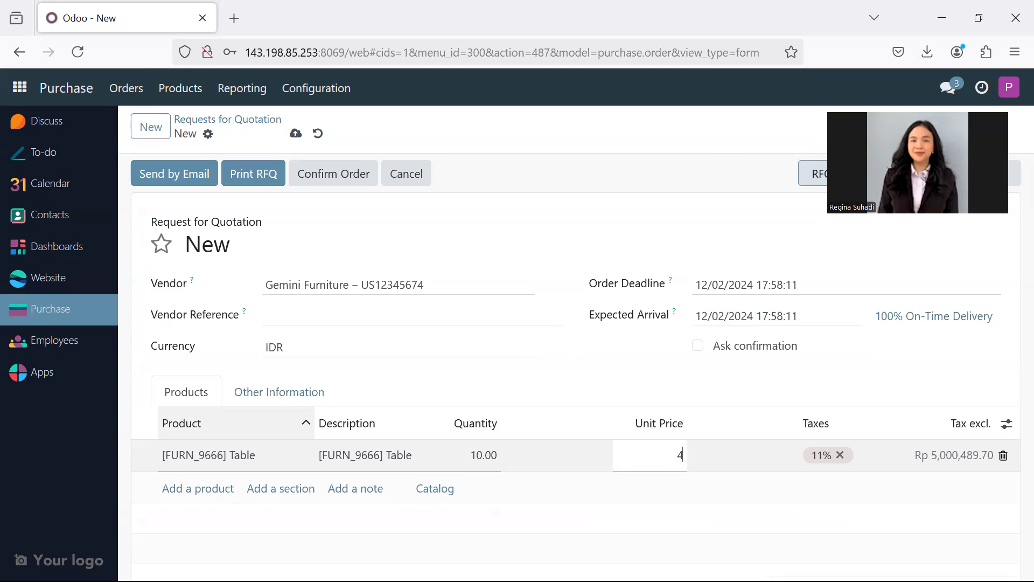
type("50,450")
left_click(813, 516)
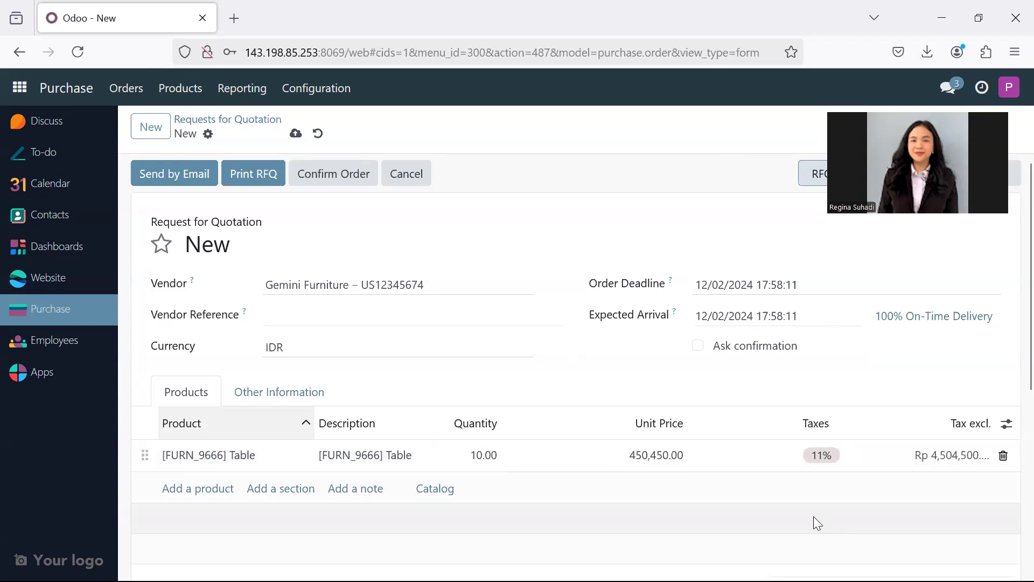
- Send the request for quotation to Gemini Furniture by email with its PDF attached, and confirm it as a purchase order
scroll(816, 476, "down", 3)
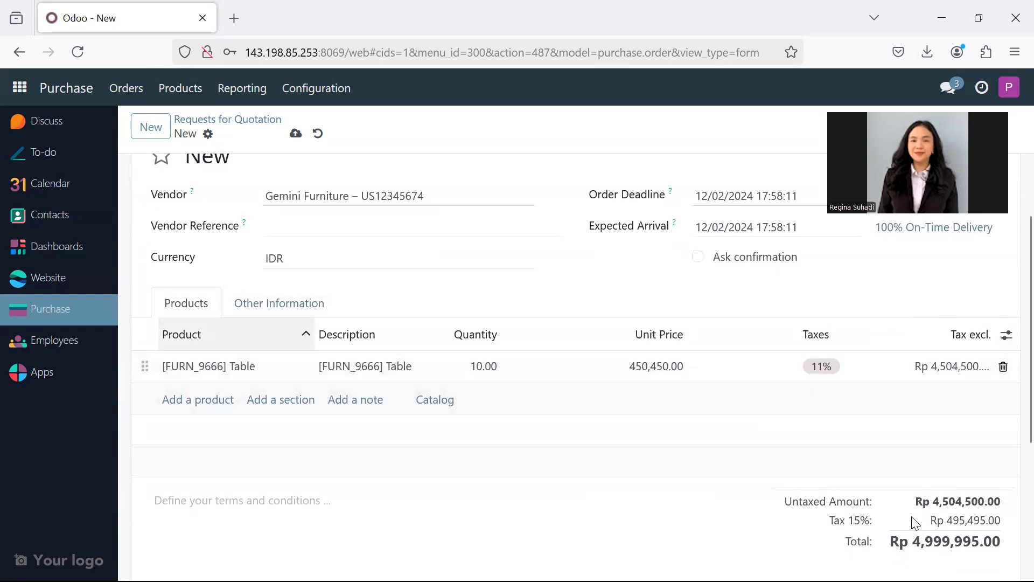
scroll(912, 518, "down", 3)
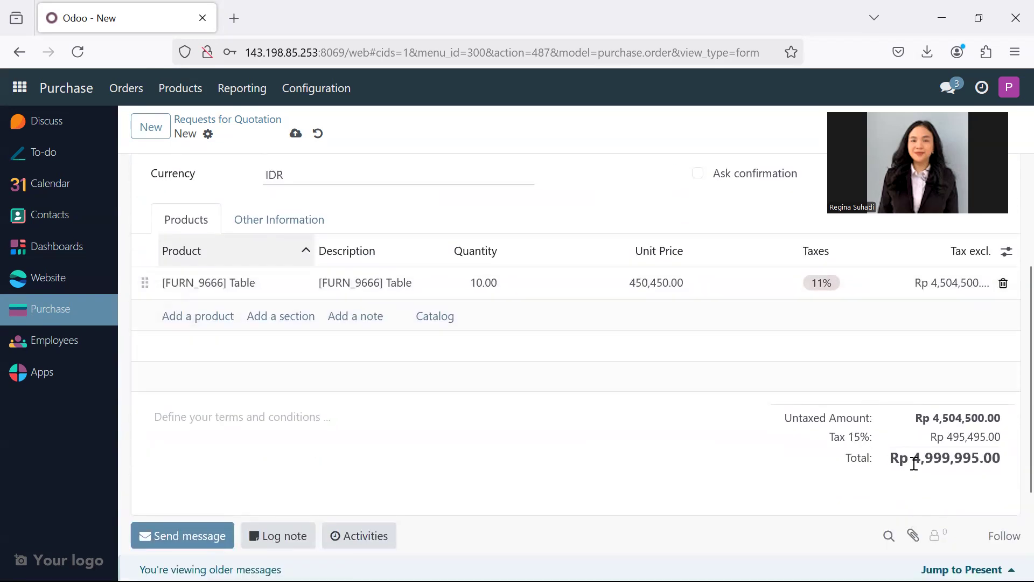
scroll(959, 489, "down", 3)
scroll(962, 491, "up", 2)
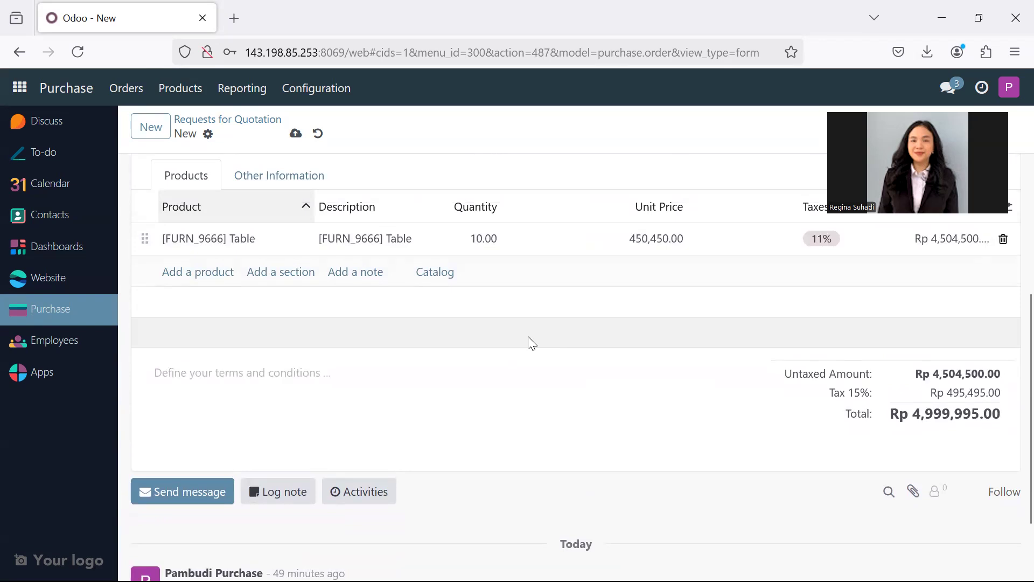
scroll(532, 344, "up", 5)
left_click(198, 176)
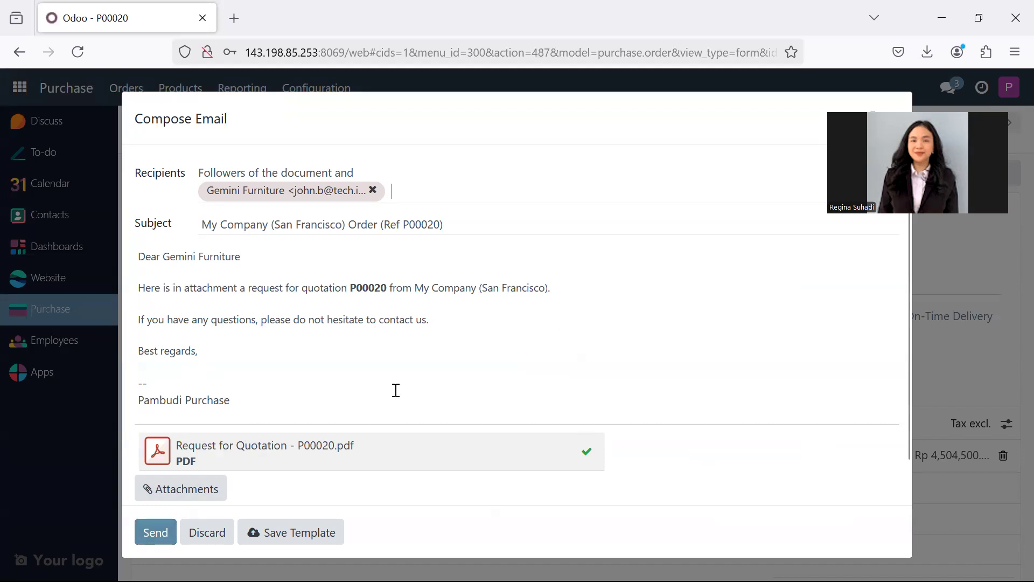
left_click(156, 532)
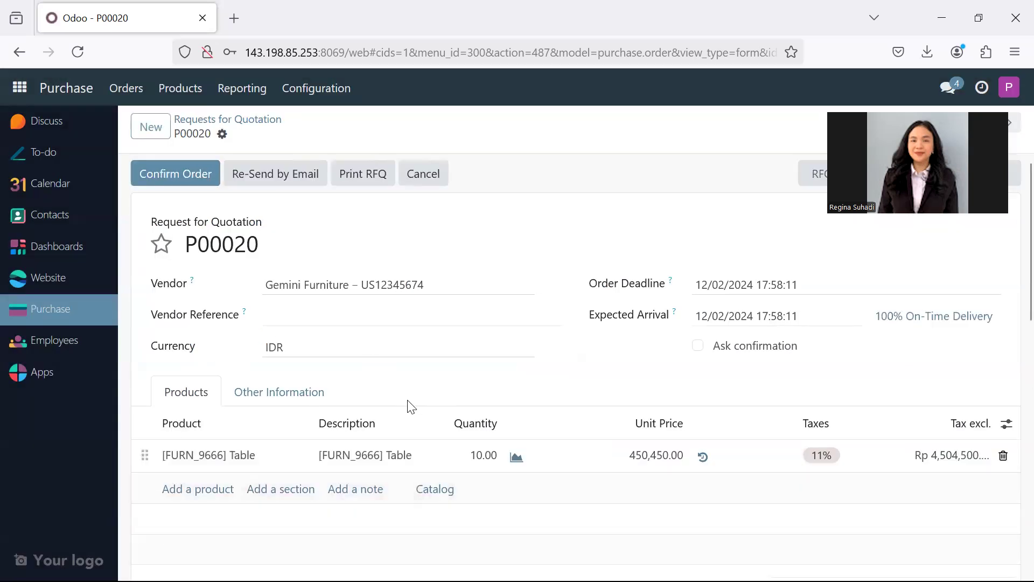
left_click(197, 173)
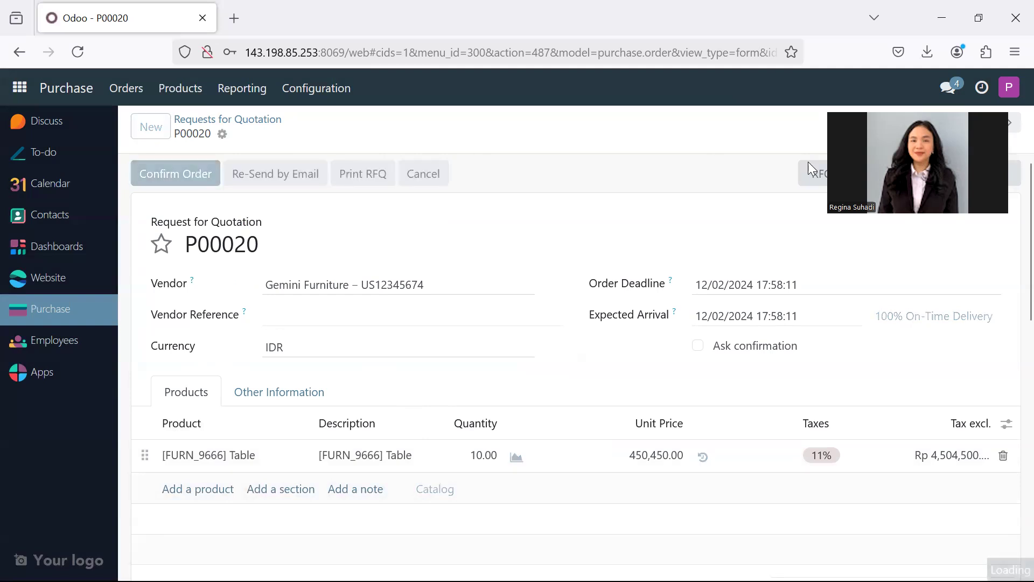
left_click_drag(903, 115, 895, 227)
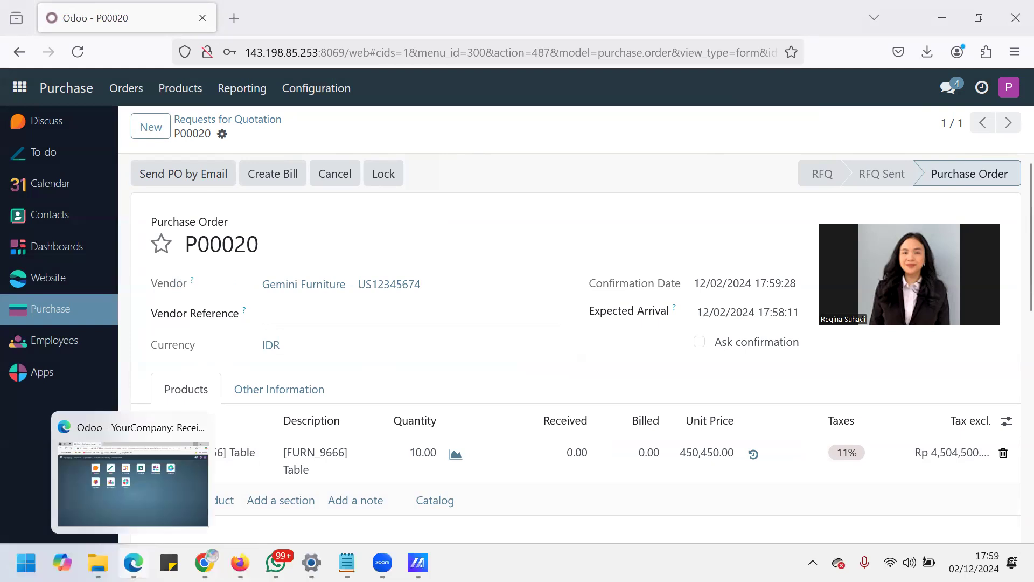
- Switch to the Edge window with the warehouse user's Odoo session and open today's Gemini Furniture receipt in Inventory
left_click(134, 563)
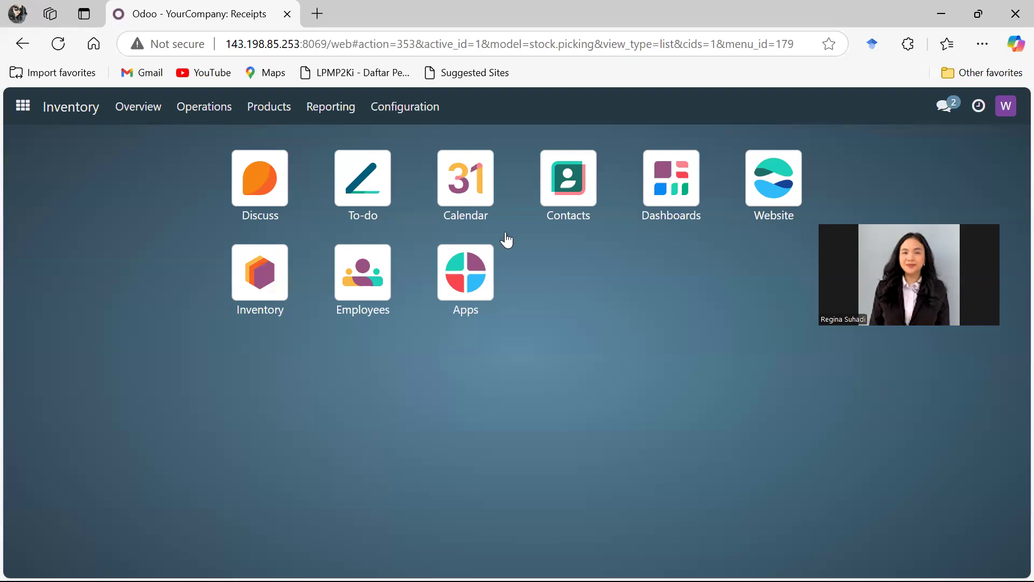
left_click(266, 292)
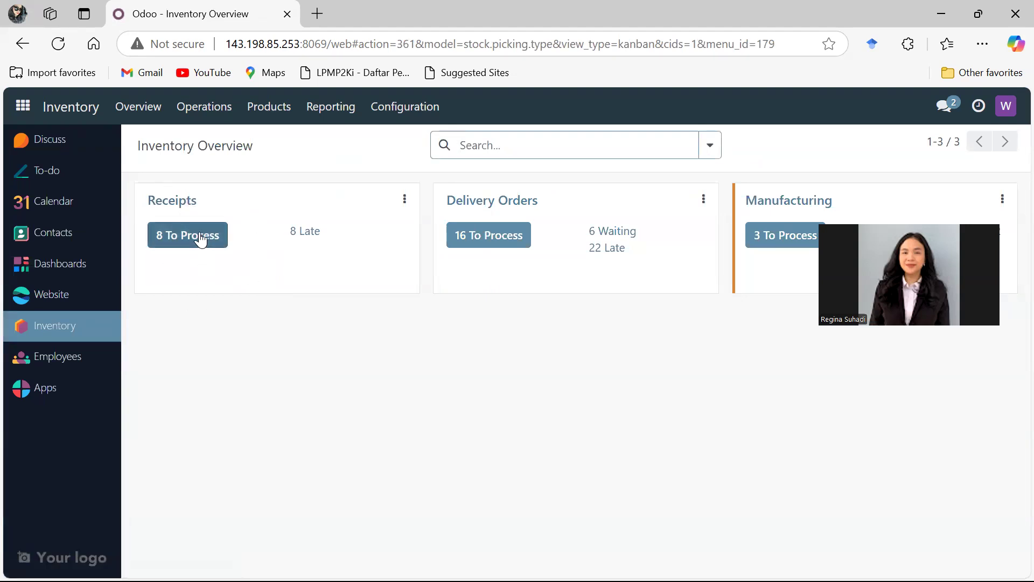
left_click(200, 243)
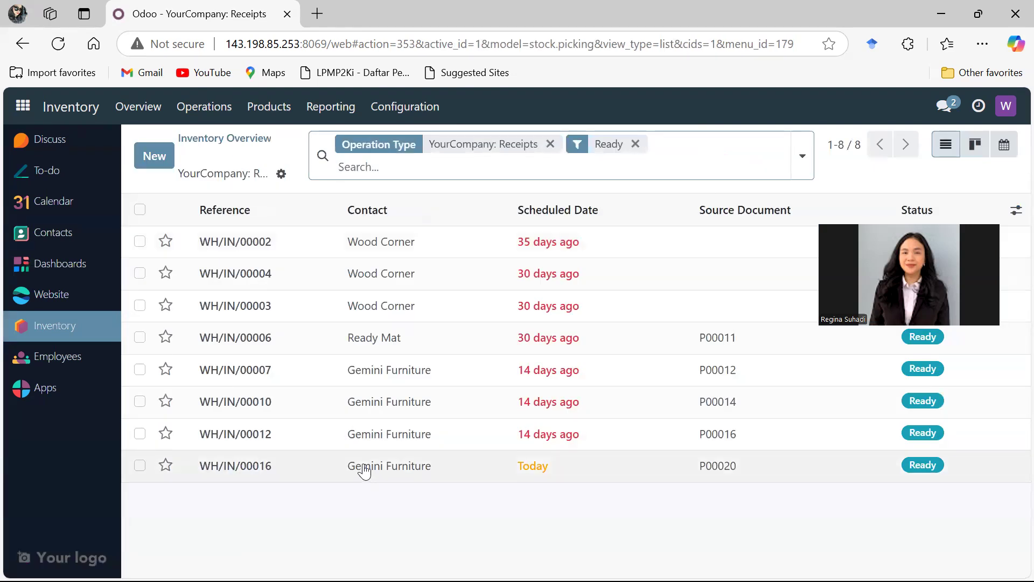
left_click(555, 467)
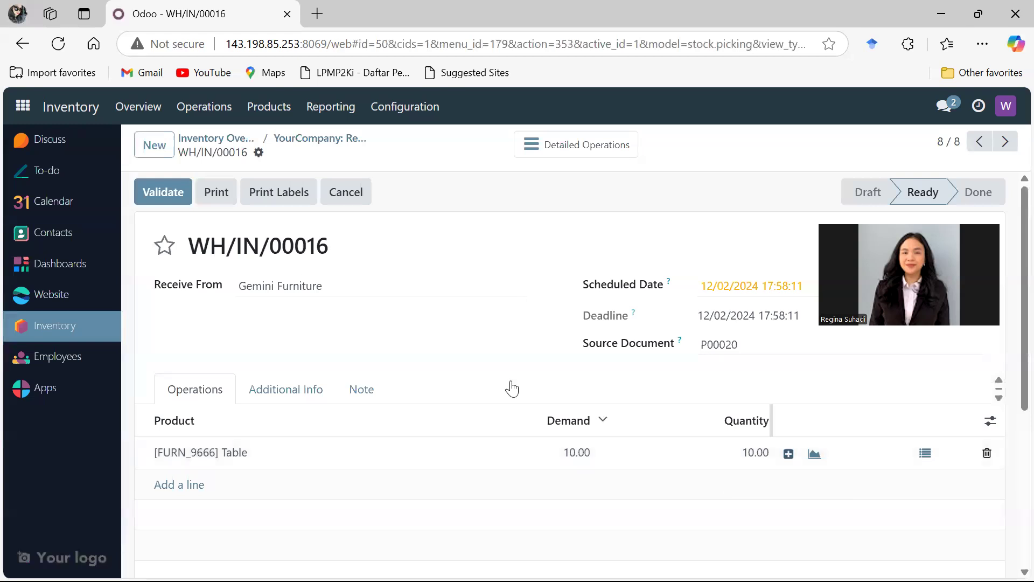
- Try to validate the Gemini Furniture receipt without assigning serial numbers to the Table line
left_click(177, 193)
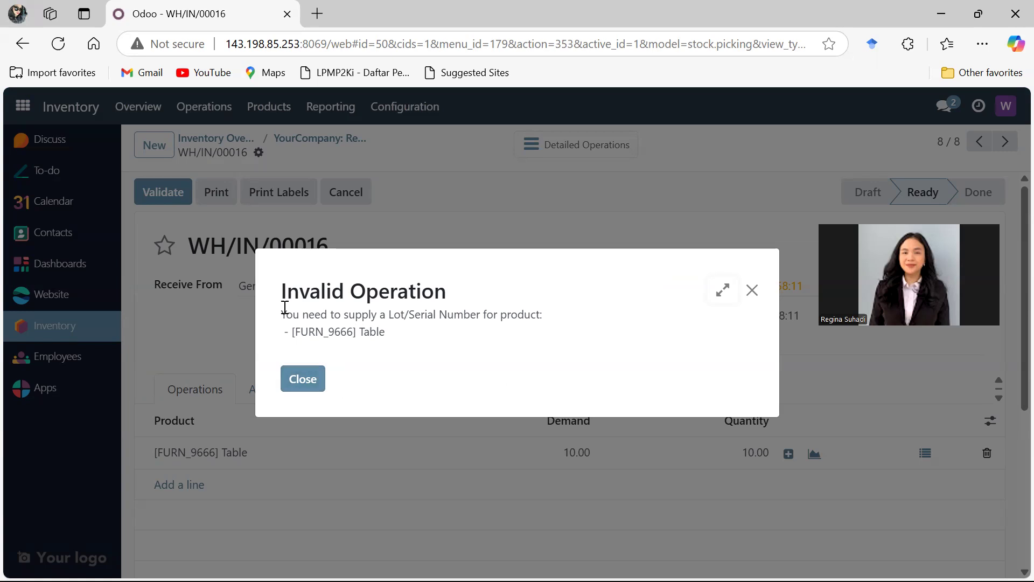
left_click_drag(285, 313, 451, 331)
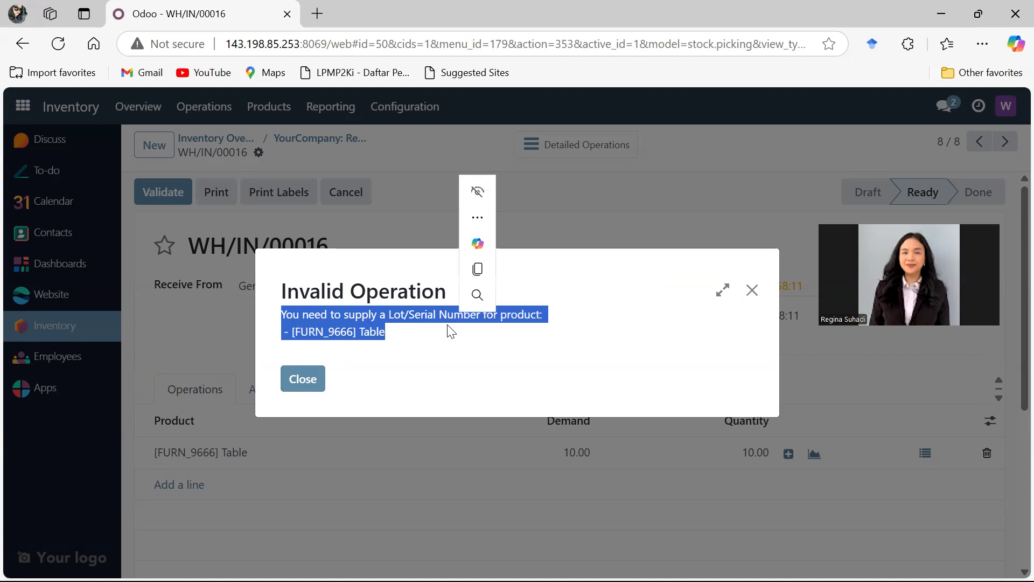
left_click(749, 300)
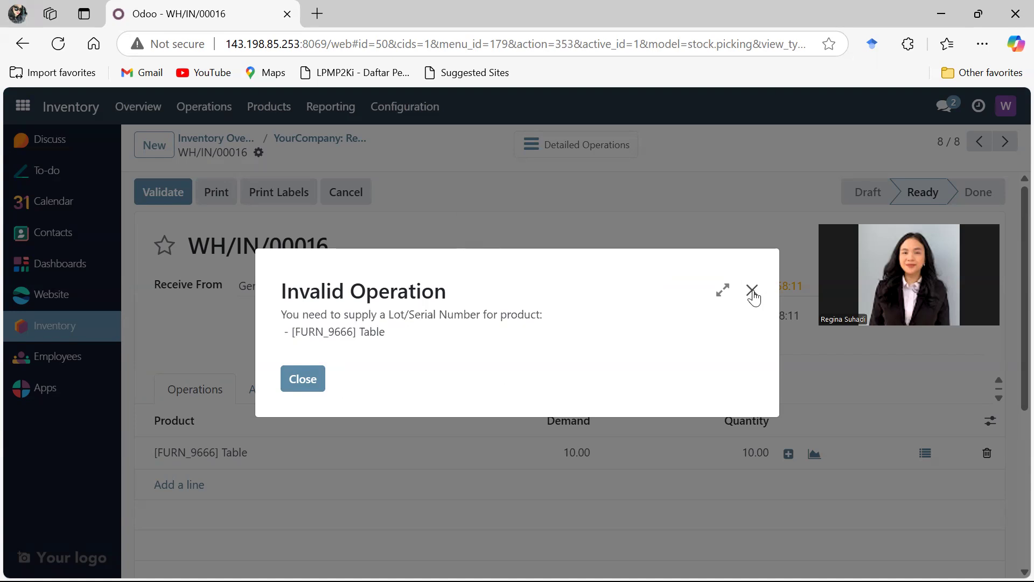
left_click(751, 292)
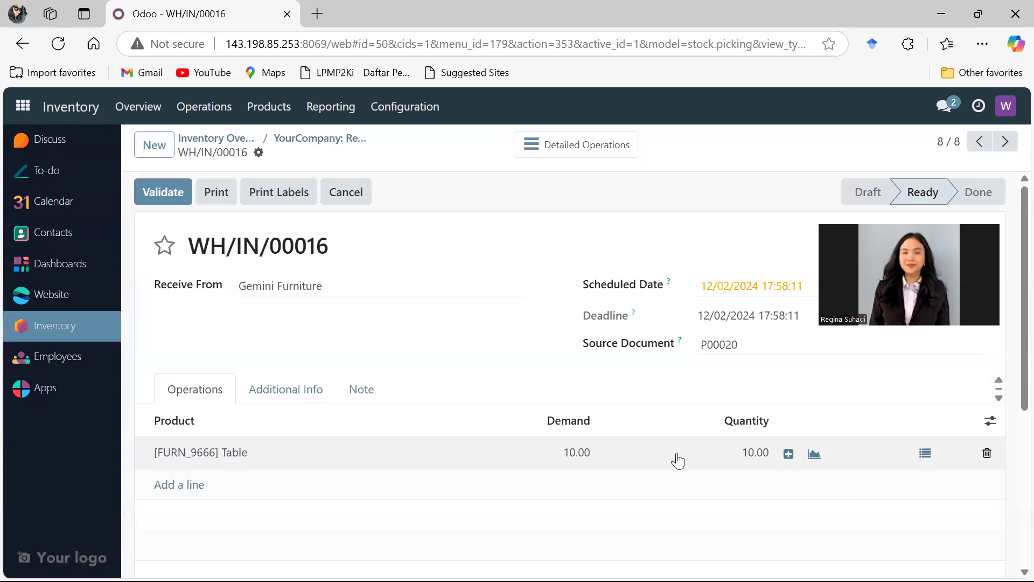
- Assign 10 serial numbers starting from 1 to the [FURN_9666] Table line and try to validate the receipt
left_click(789, 454)
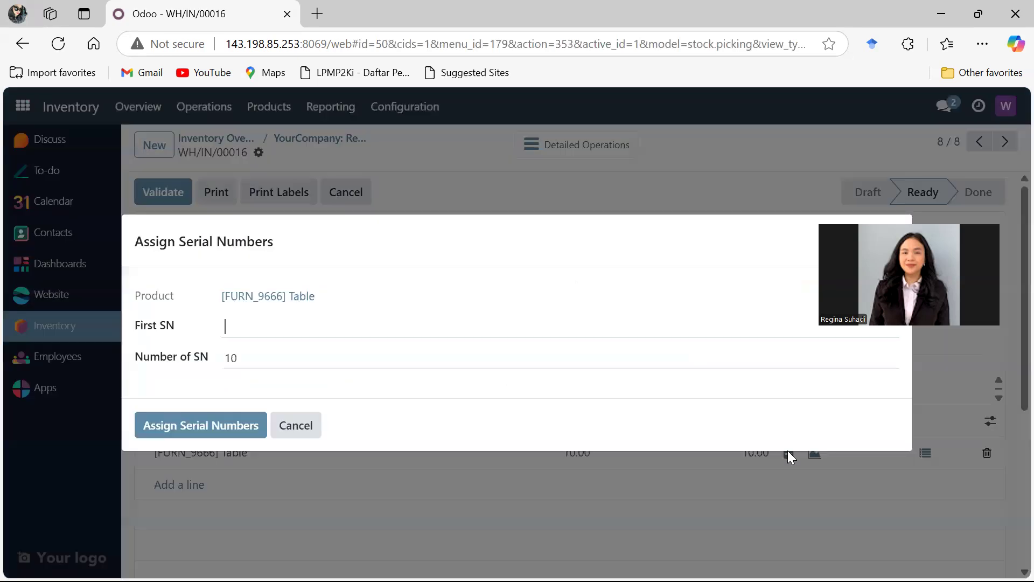
type("1")
left_click(216, 424)
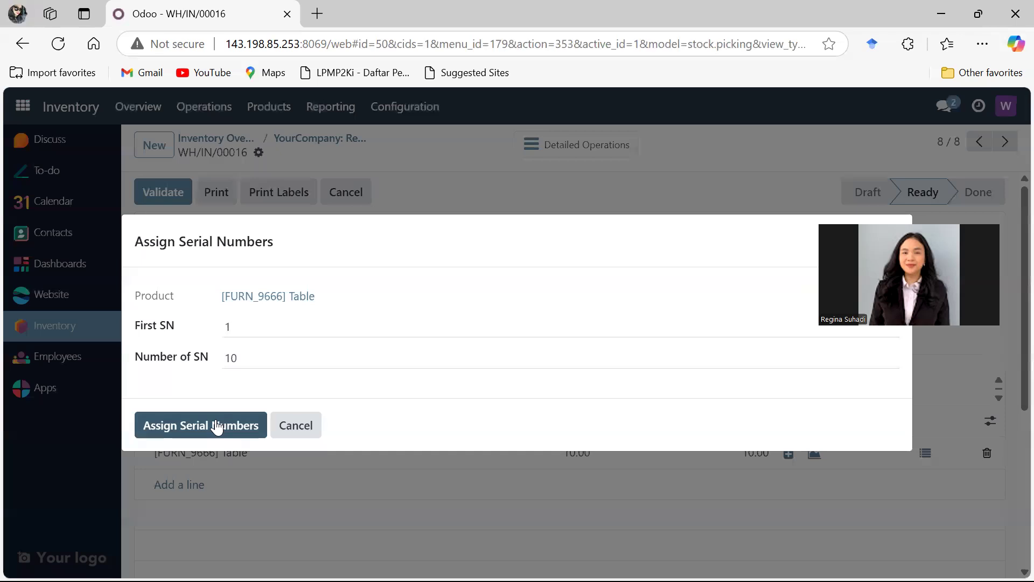
left_click(184, 195)
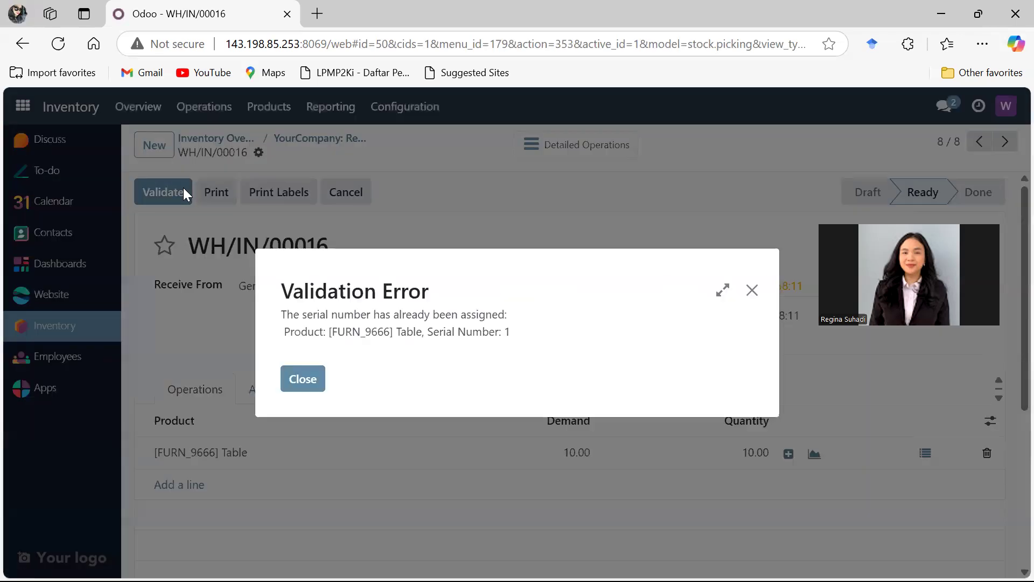
left_click(287, 385)
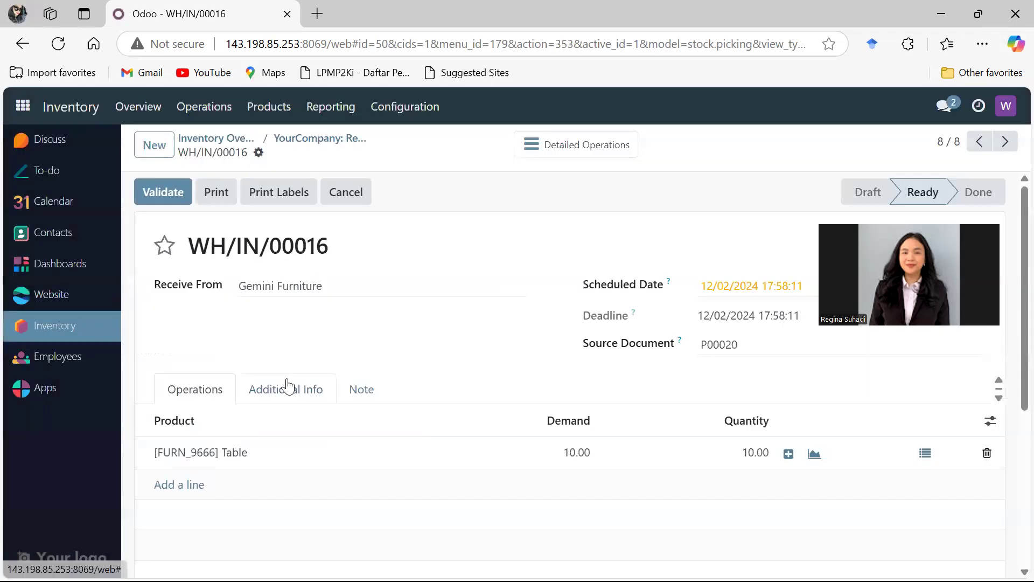
- Assign 10 serial numbers starting from 8 to the [FURN_9666] Table line of the receipt
left_click(790, 454)
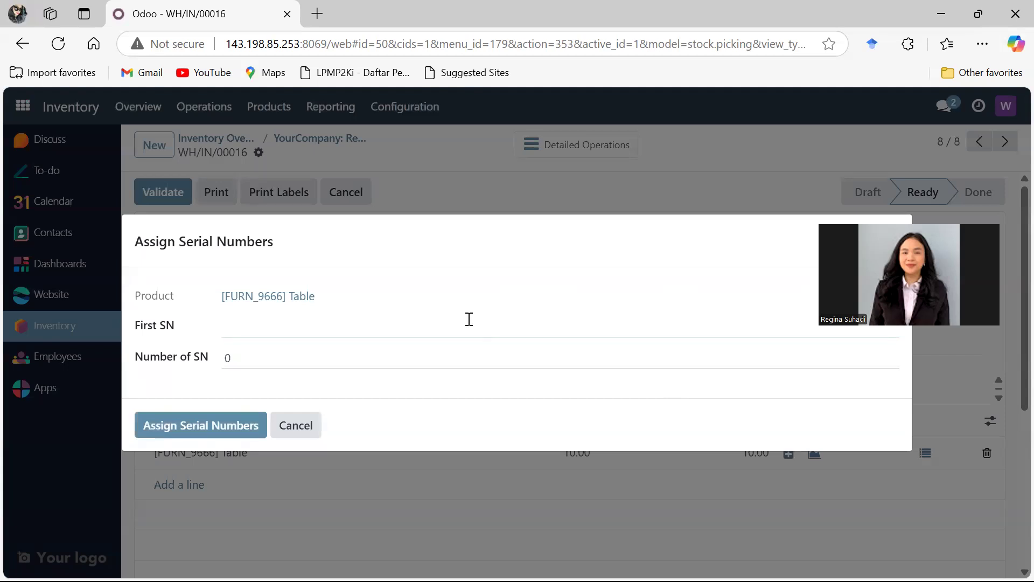
type("8")
left_click(207, 421)
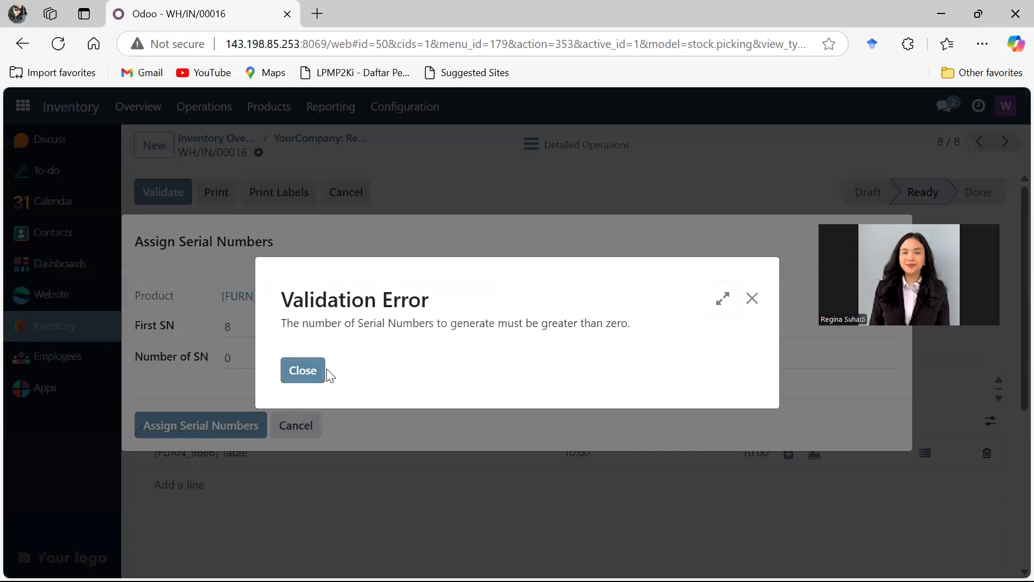
left_click(302, 375)
left_click(289, 358)
type("1")
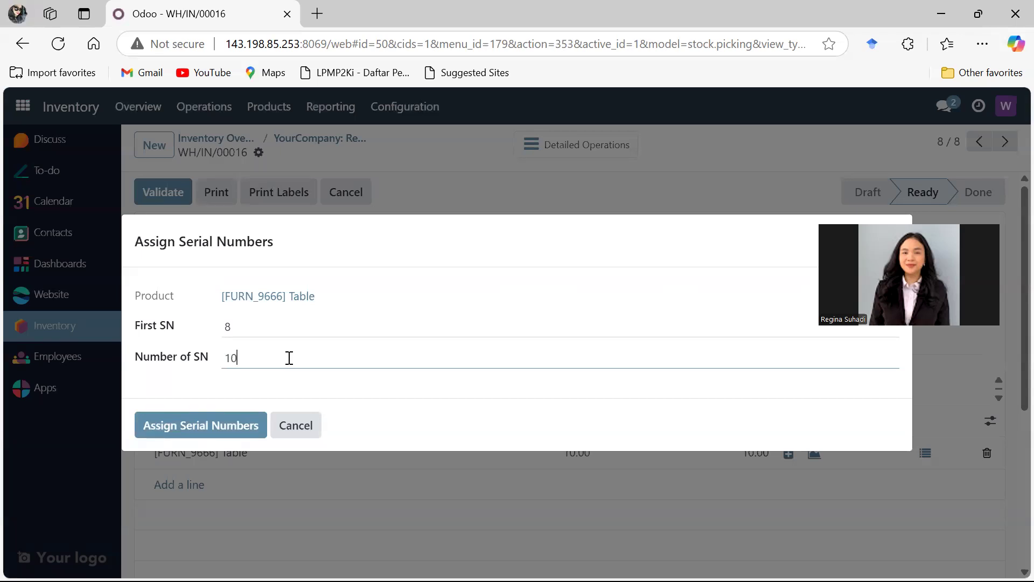
left_click(214, 431)
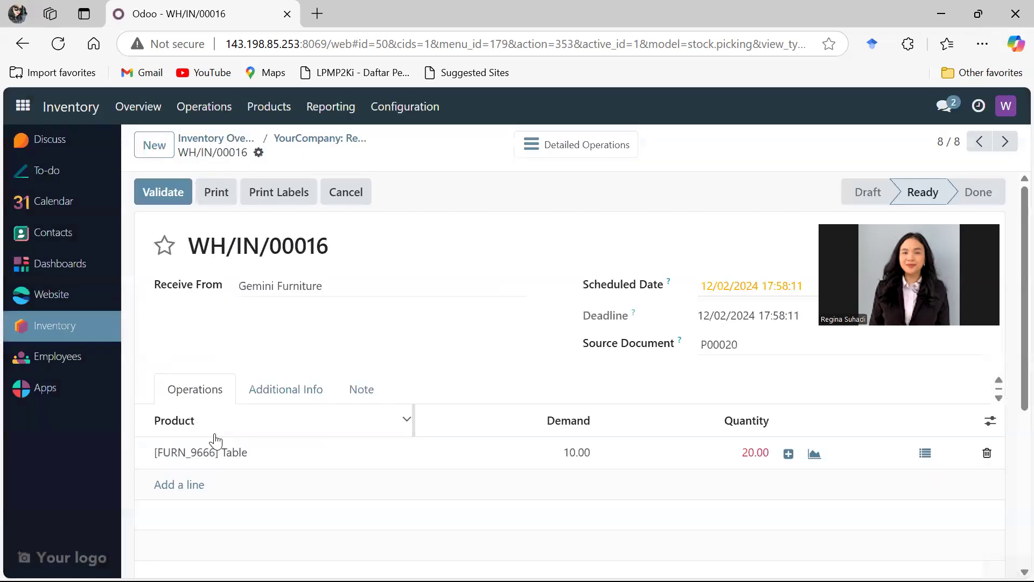
- Set the Table line's quantity to 10 and try to validate the Gemini Furniture receipt
left_click(760, 450)
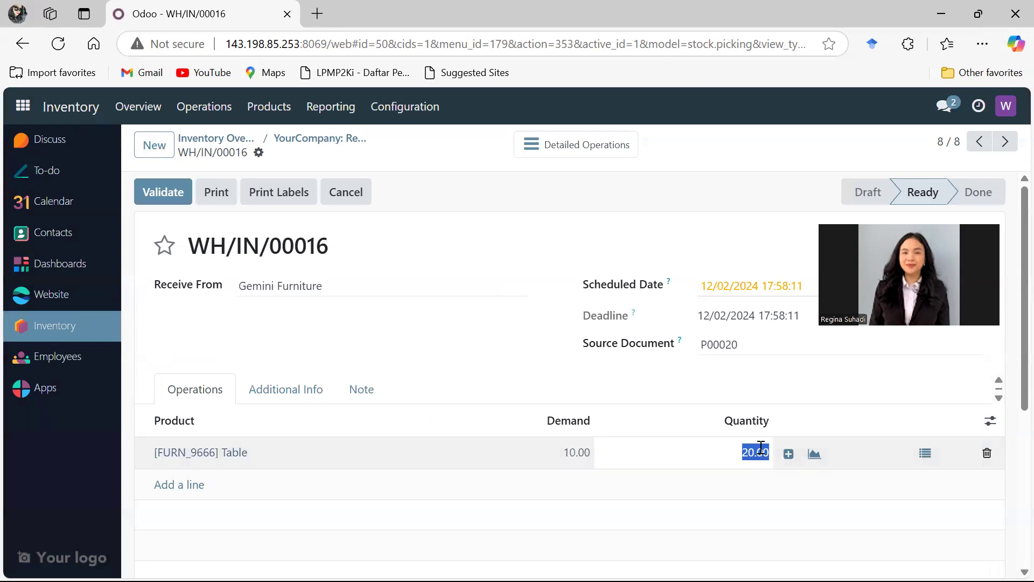
type("10")
left_click(754, 487)
left_click(184, 191)
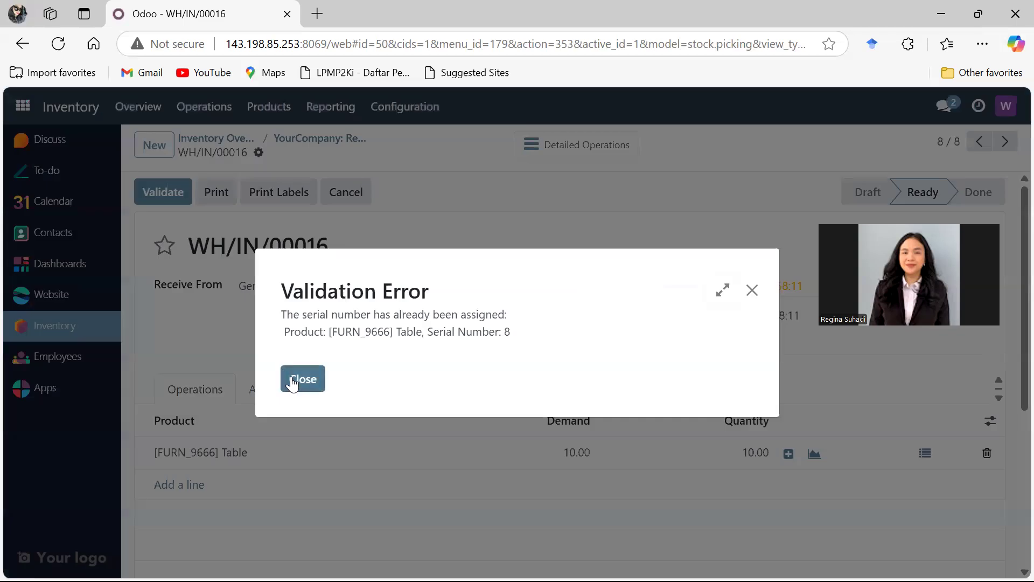
left_click(292, 381)
left_click(788, 454)
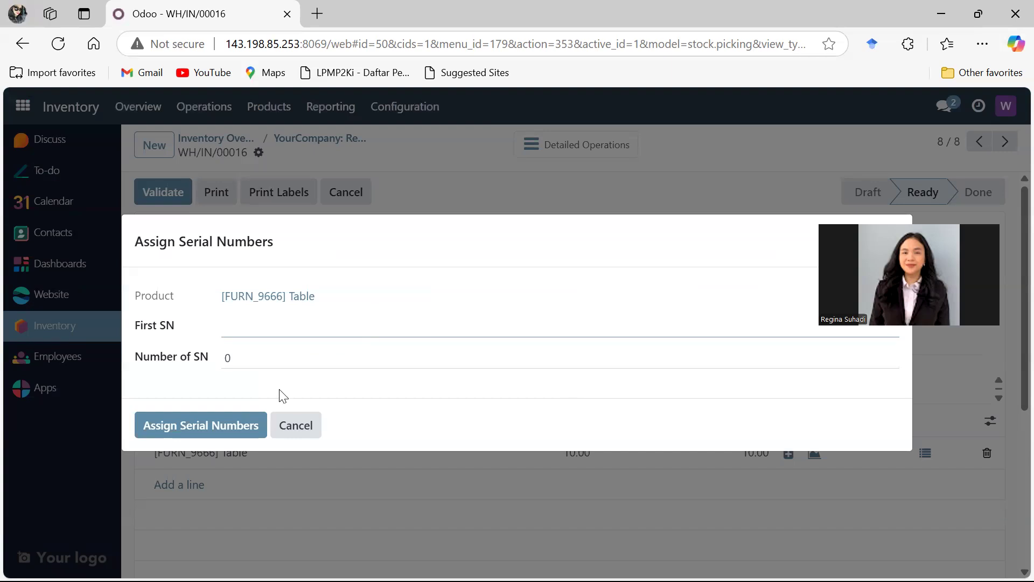
left_click(776, 187)
left_click(296, 427)
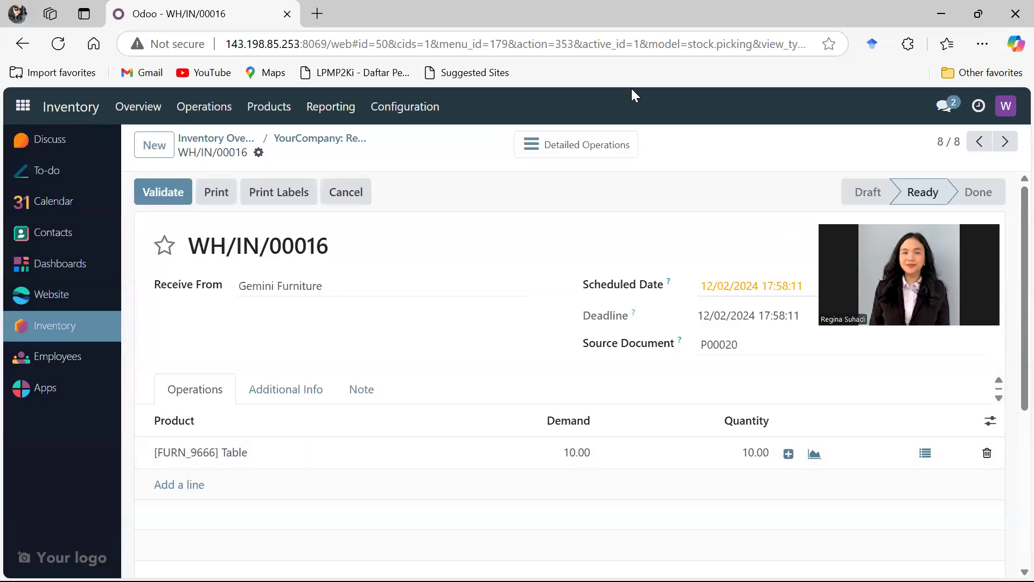
- Switch to the Firefox window with the purchasing user's Odoo session and start a new request for quotation in Purchase
left_click(946, 12)
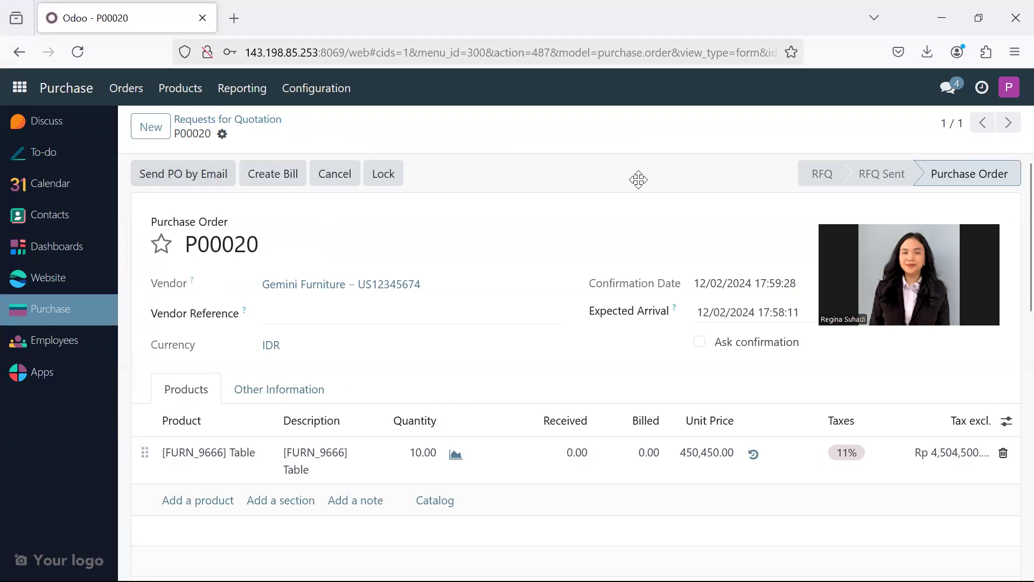
left_click(97, 317)
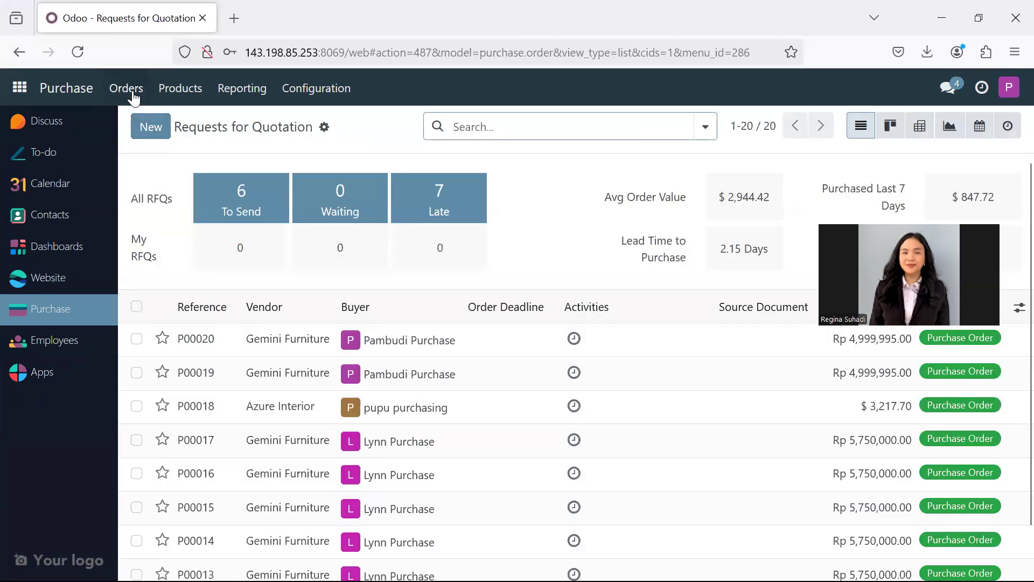
left_click(126, 89)
left_click(139, 120)
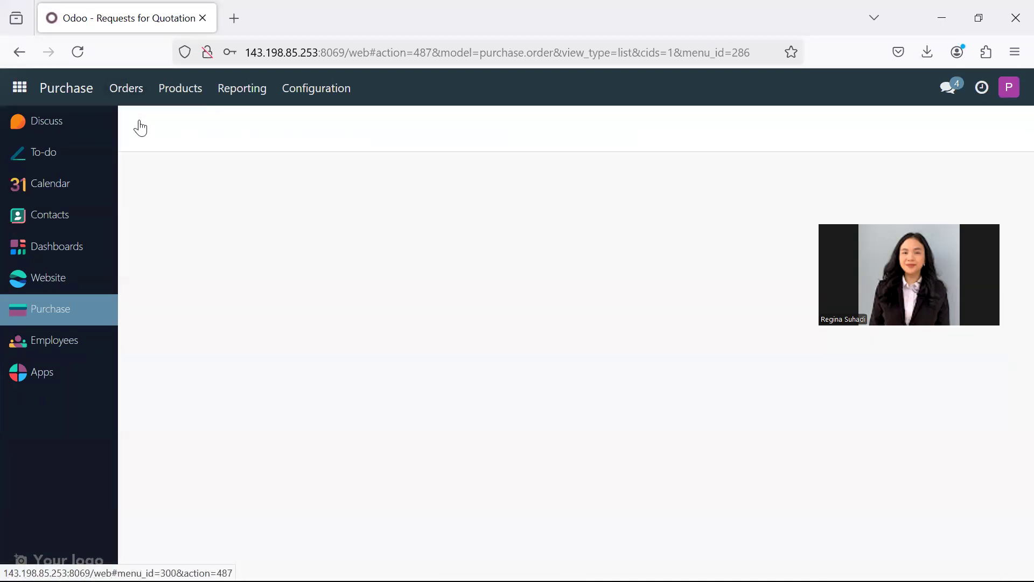
left_click(141, 127)
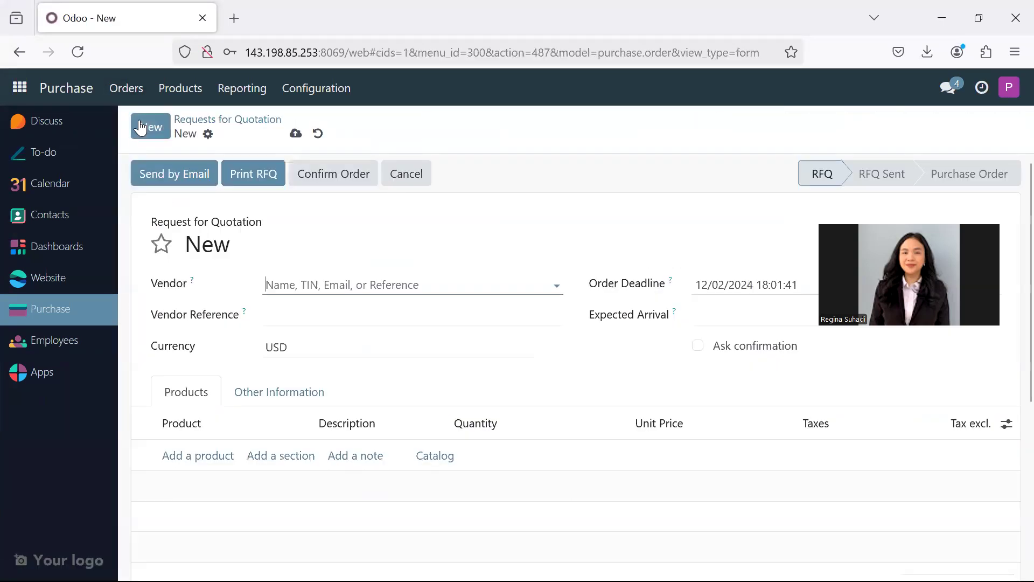
- Set the request's vendor to Gemini Furniture and its currency to IDR
left_click(350, 278)
type("GE")
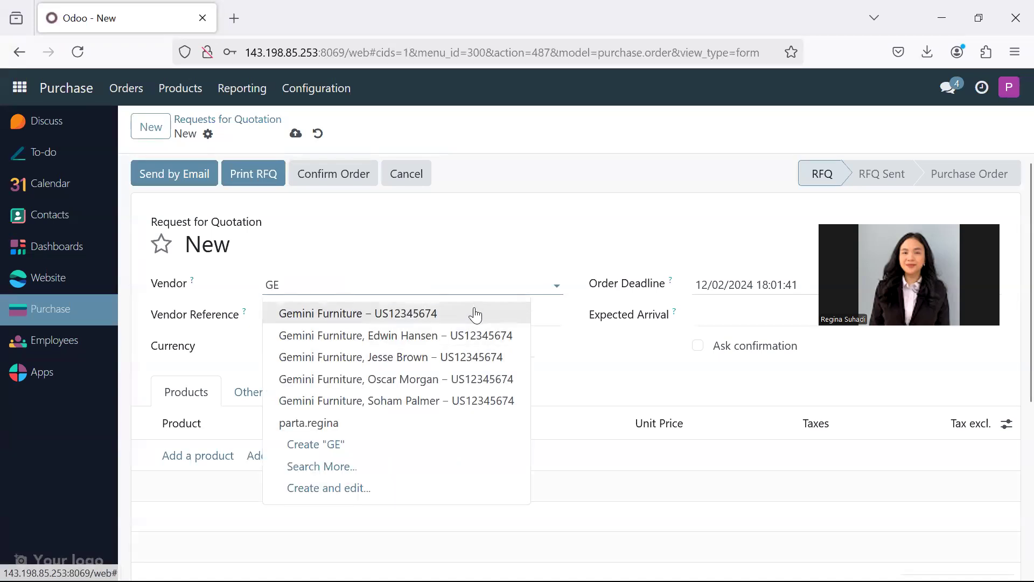
left_click(475, 313)
left_click(434, 350)
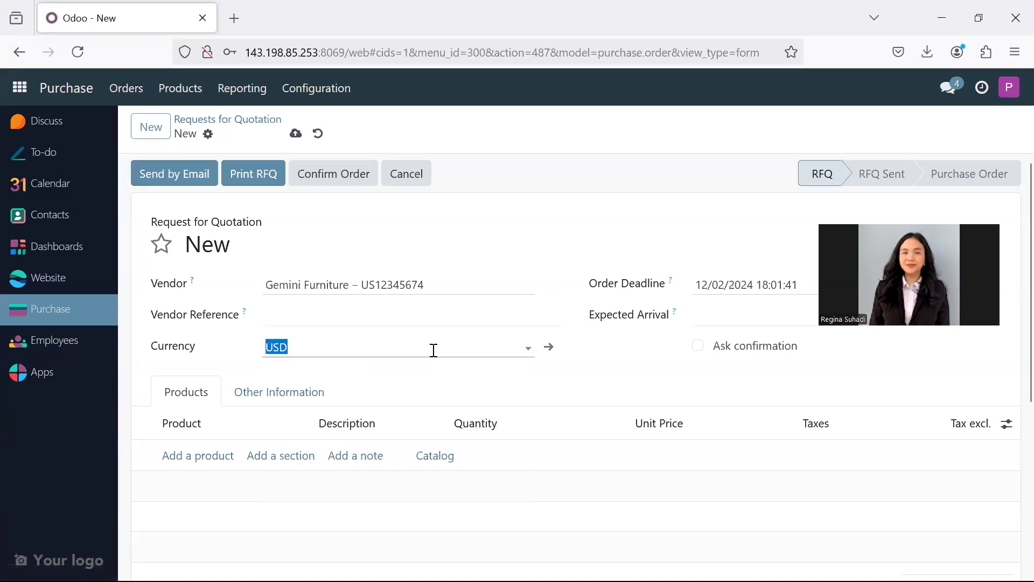
left_click(340, 377)
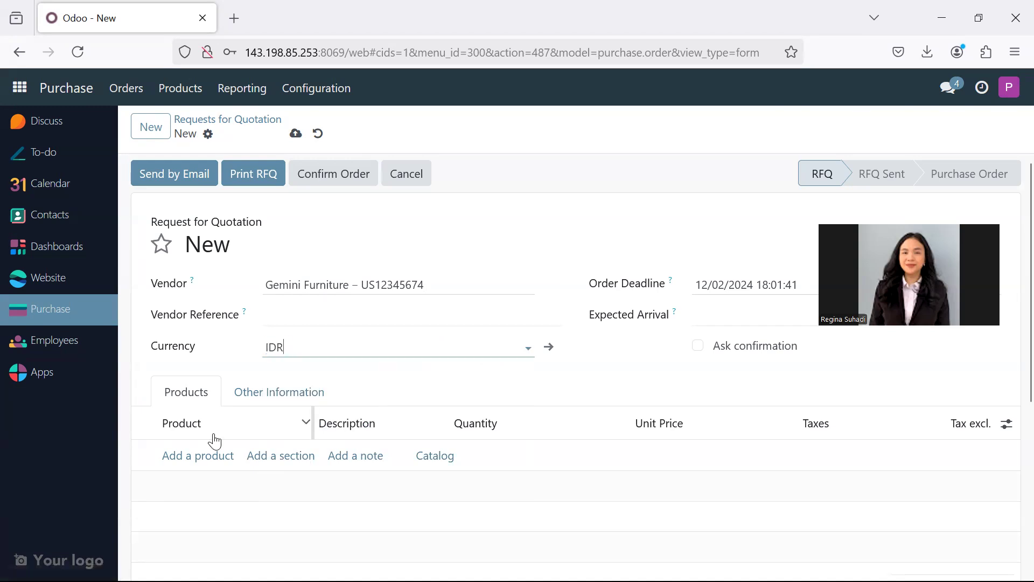
- Add the product [FURN_9666] Table with a quantity of 10 and a unit price of 450,450, and review the totals
left_click(206, 456)
type("TAB")
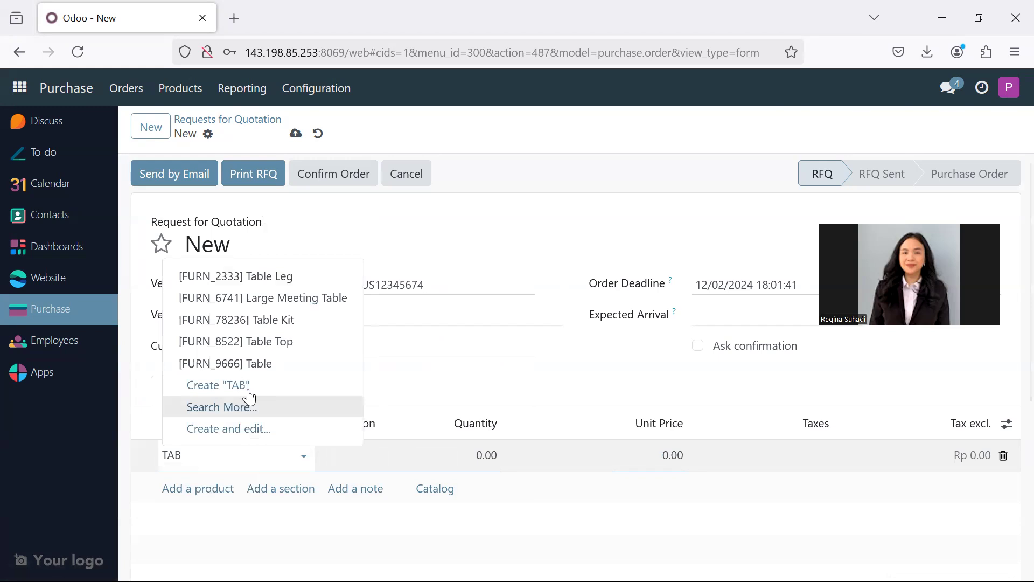
left_click(270, 364)
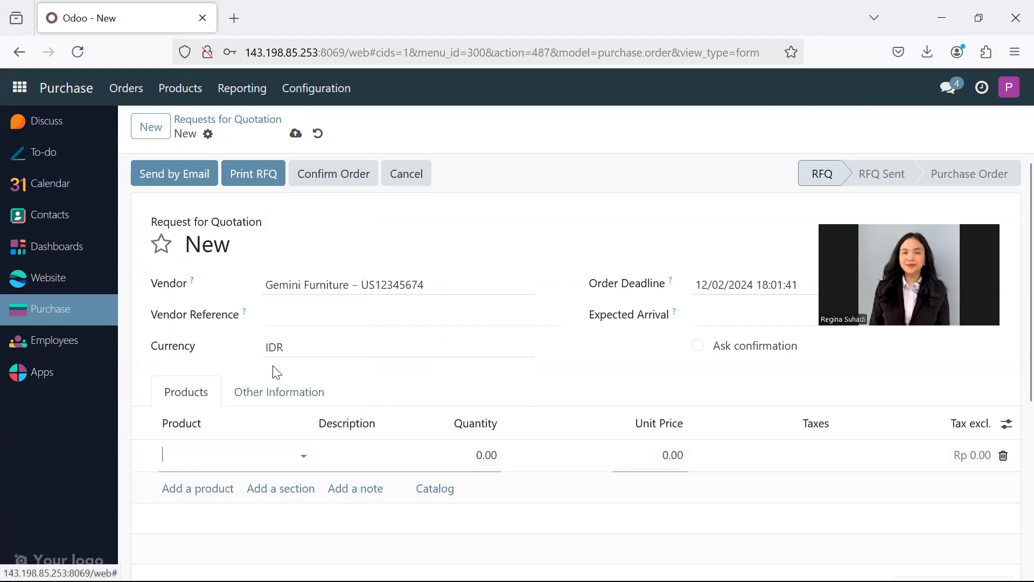
left_click(497, 453)
key("BackSpace")
key("BackSpace")
key("BackSpace")
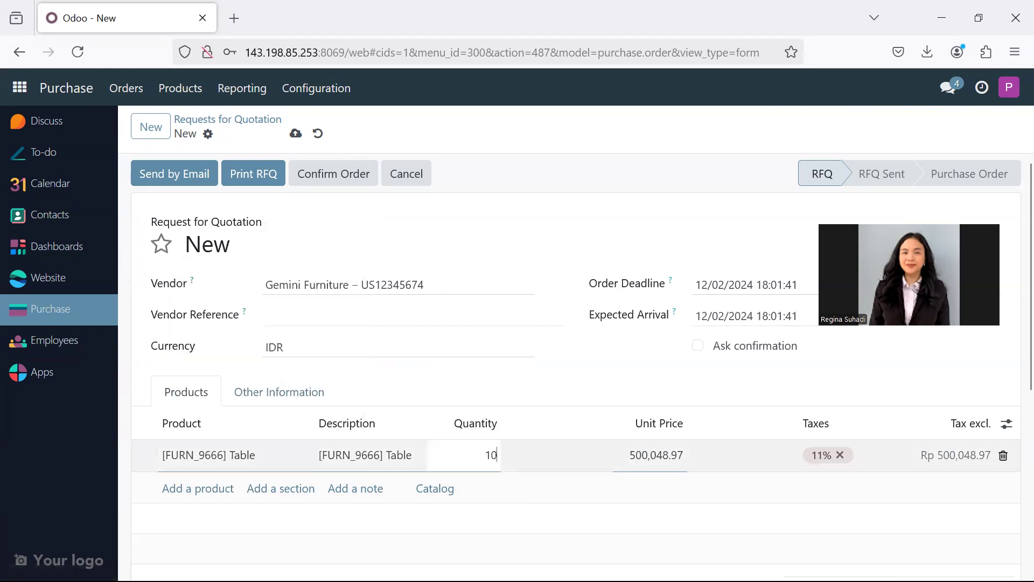
left_click(637, 455)
type("450450")
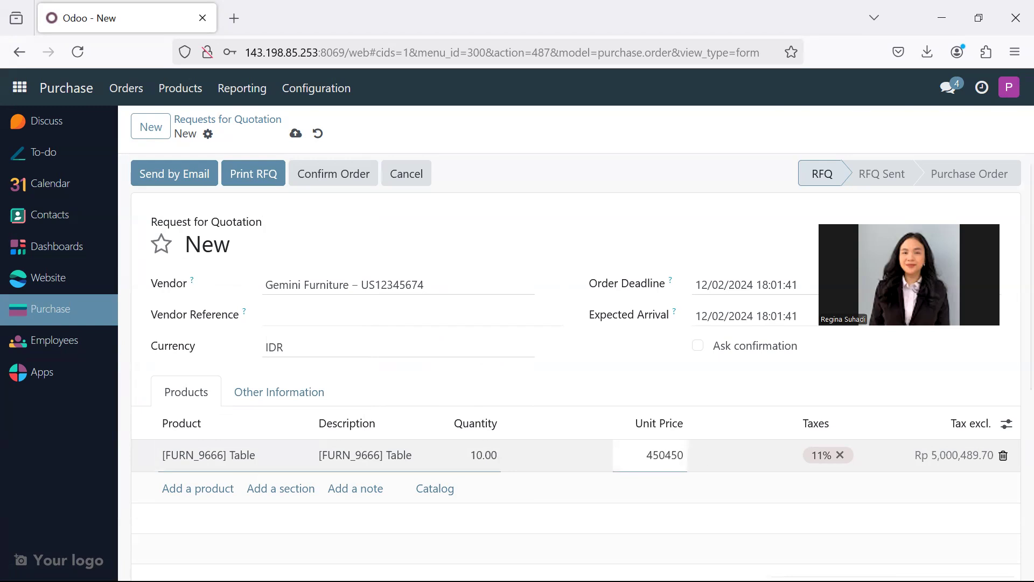
left_click(920, 532)
scroll(922, 534, "down", 4)
scroll(323, 431, "up", 5)
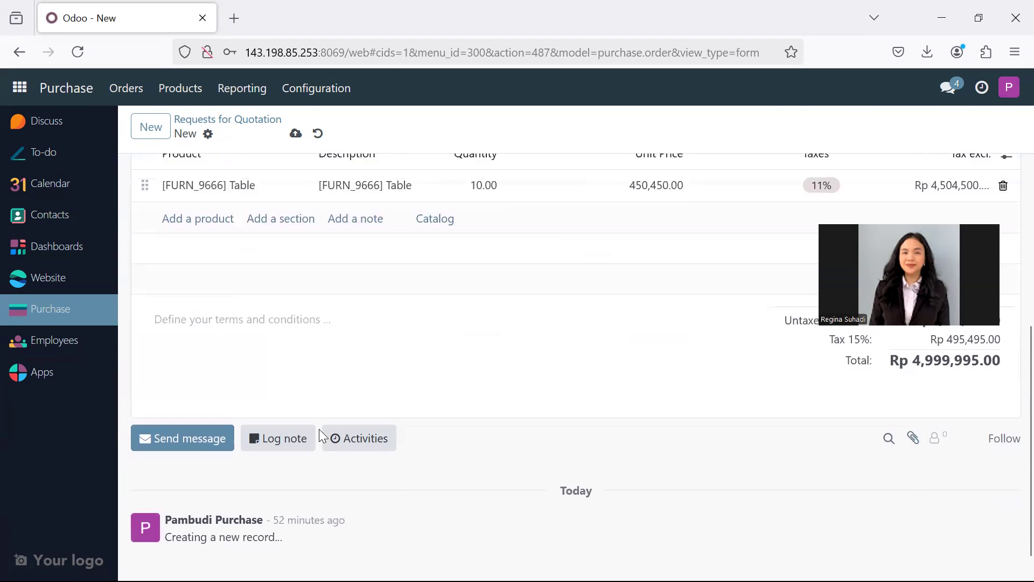
- Email the new request for quotation with its PDF to Gemini Furniture and confirm it as a purchase order
left_click(180, 180)
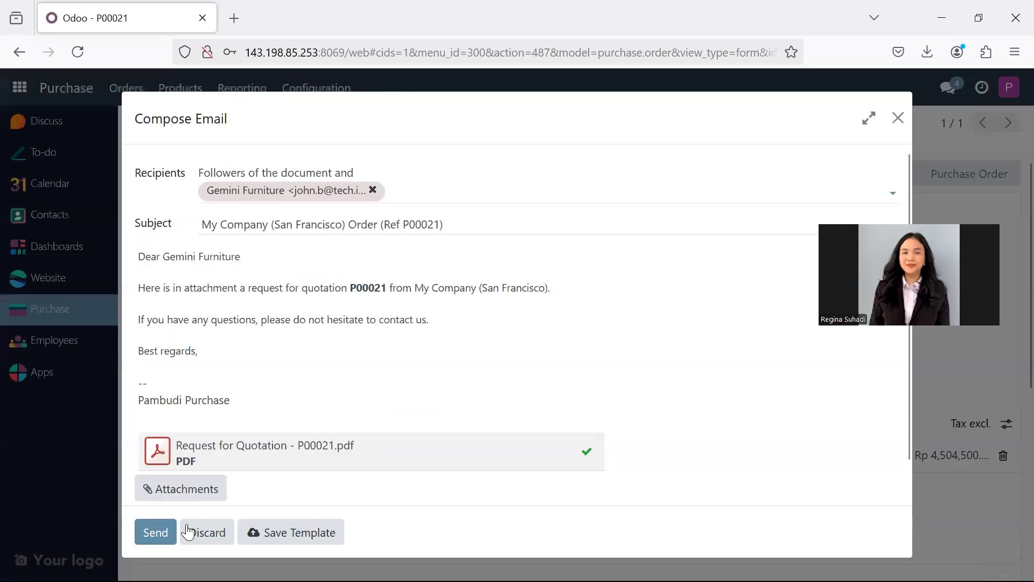
left_click(165, 532)
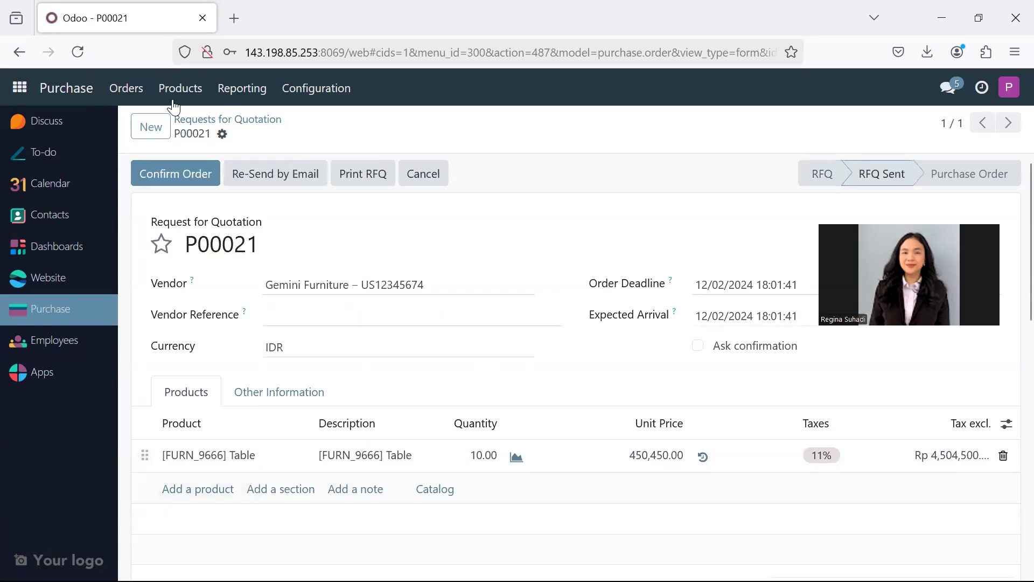
left_click(178, 182)
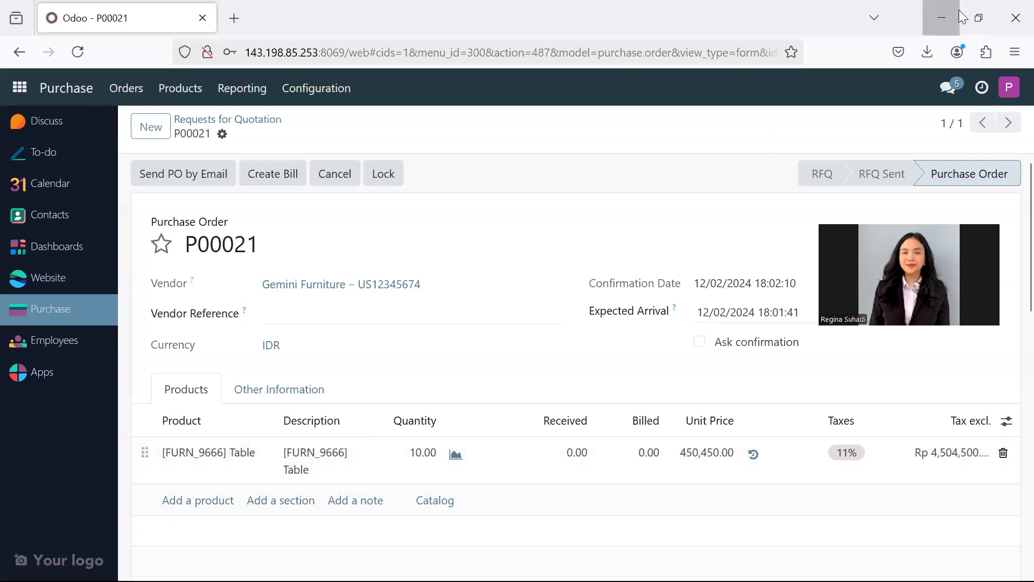
- Switch to the Edge window with the warehouse user's session and open the newest Gemini Furniture receipt in Inventory
left_click(913, 41)
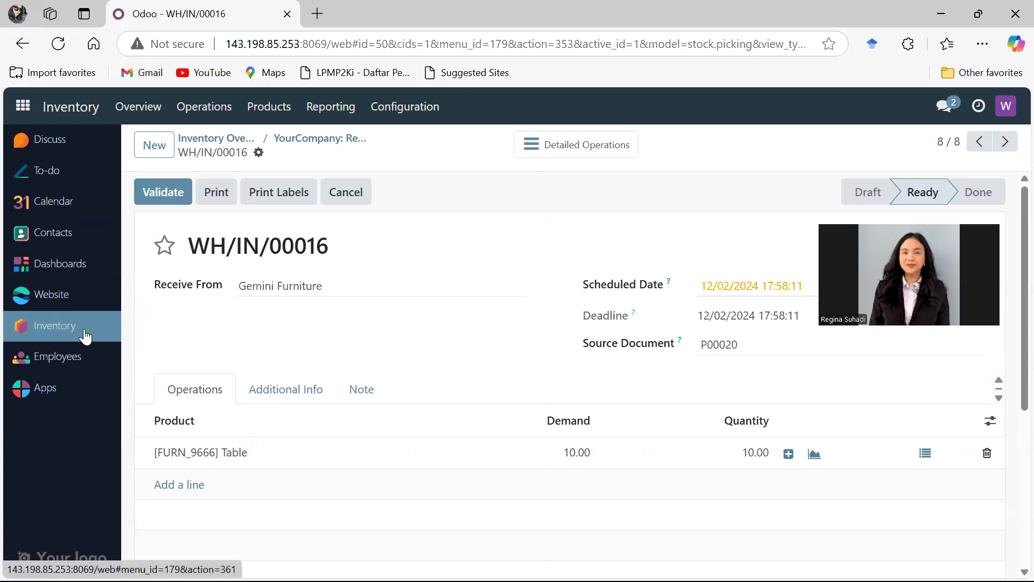
left_click(85, 336)
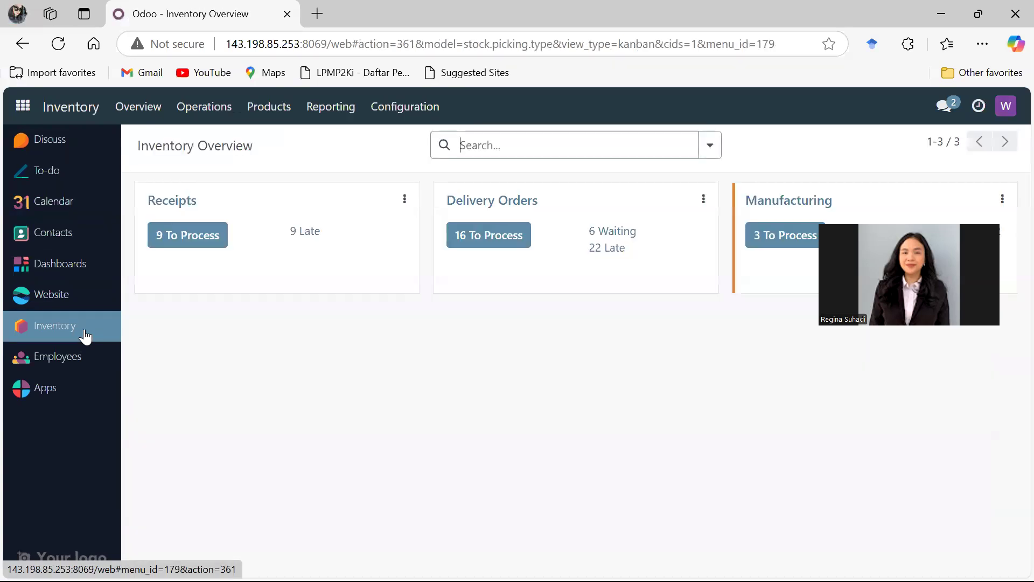
left_click(196, 237)
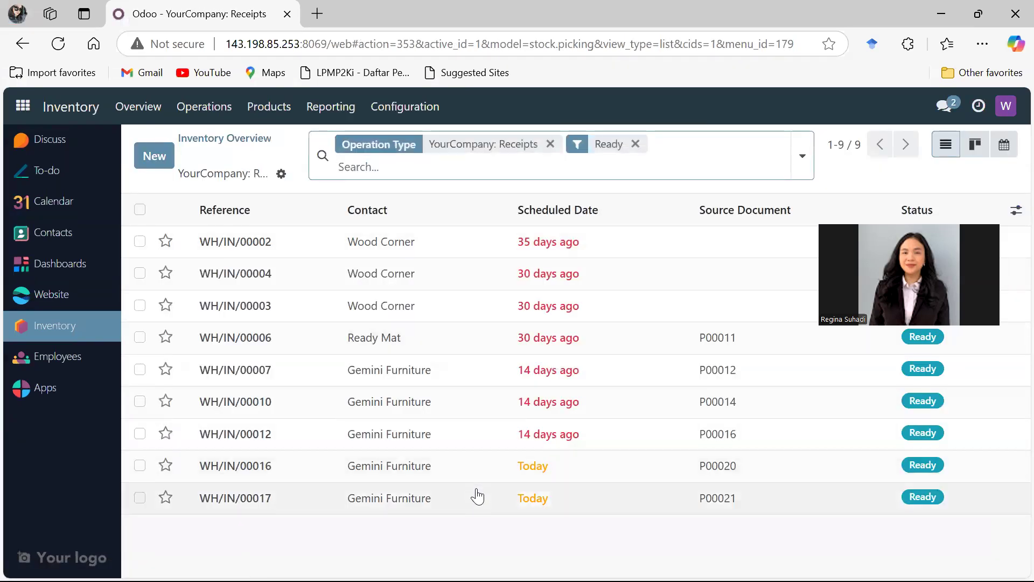
left_click(478, 497)
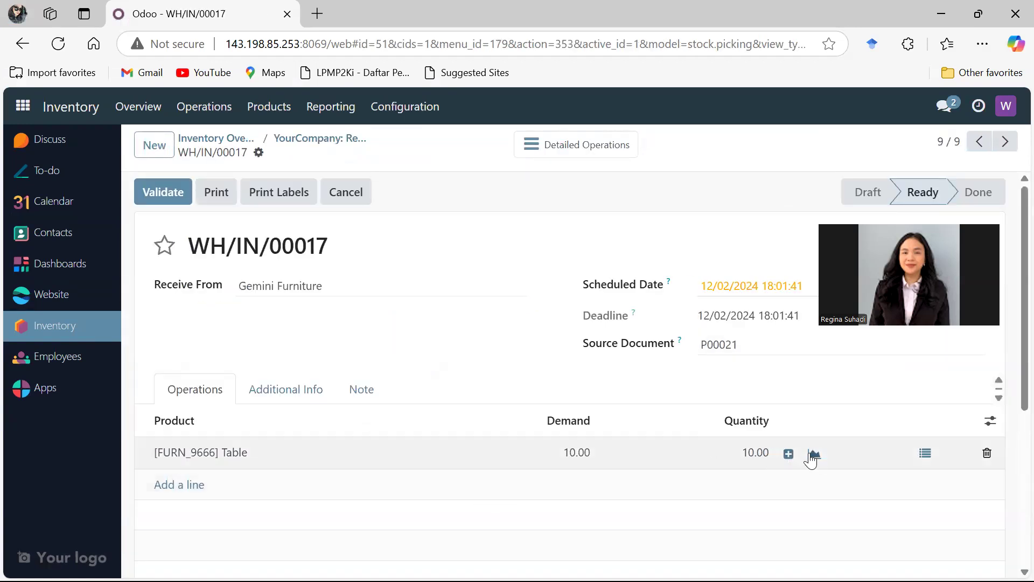
- Assign 10 serial numbers starting from 7 to the new receipt's Table line and try to validate it
left_click(788, 454)
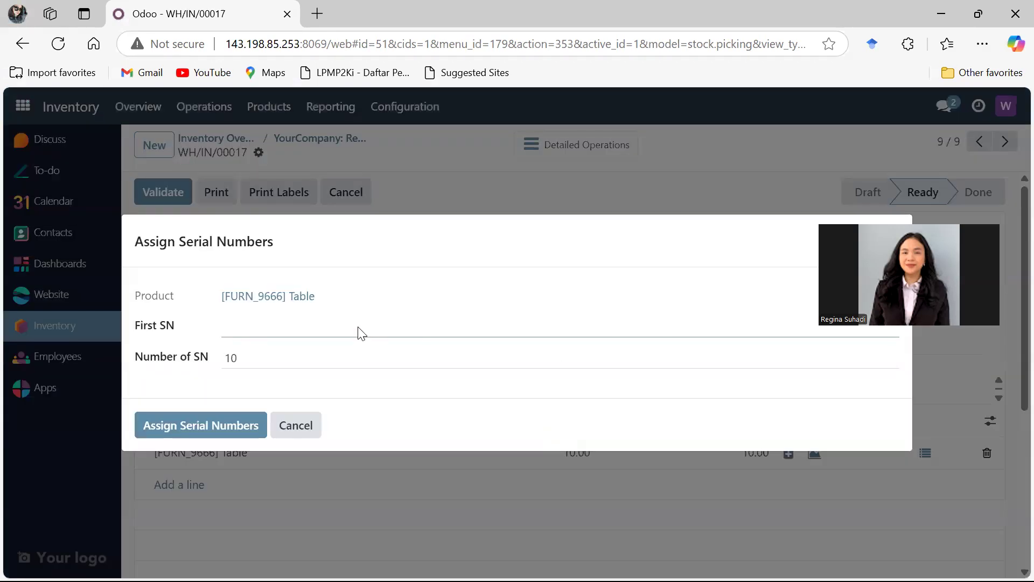
type("7")
left_click(236, 430)
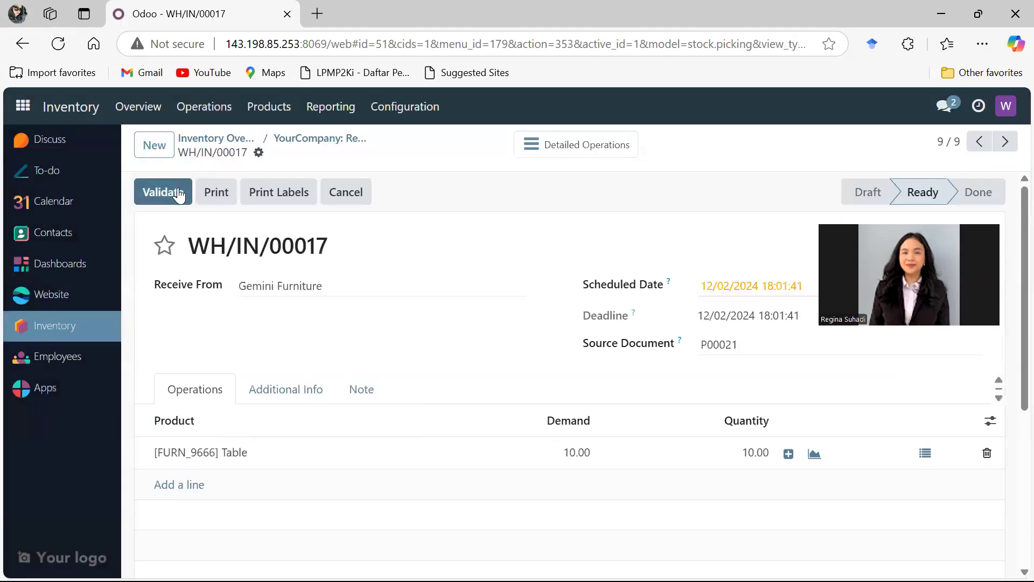
left_click(180, 194)
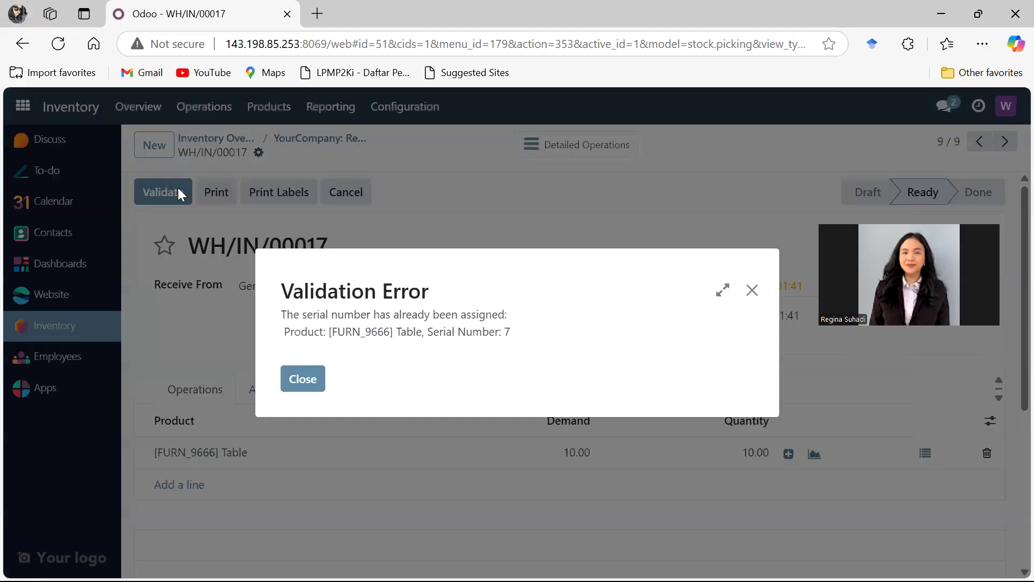
left_click(297, 380)
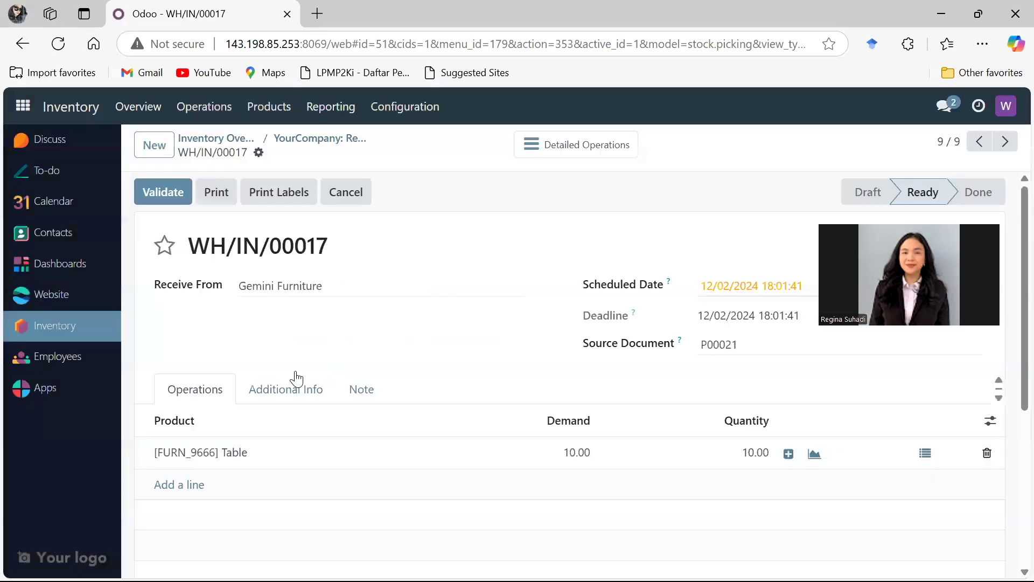
- Assign 10 serial numbers starting from 145 to the [FURN_9666] Table line of the new receipt
left_click(788, 456)
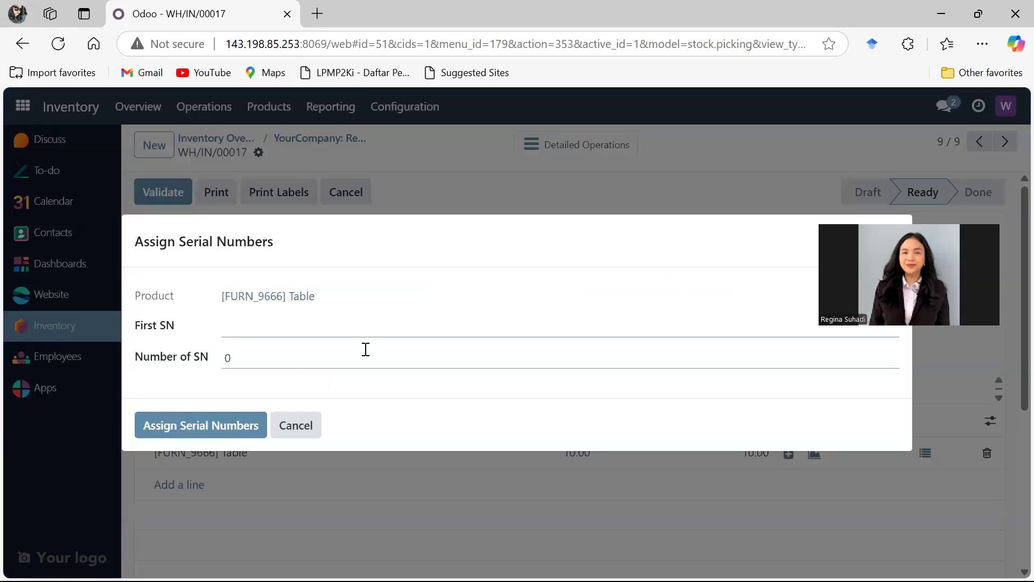
key("Tab")
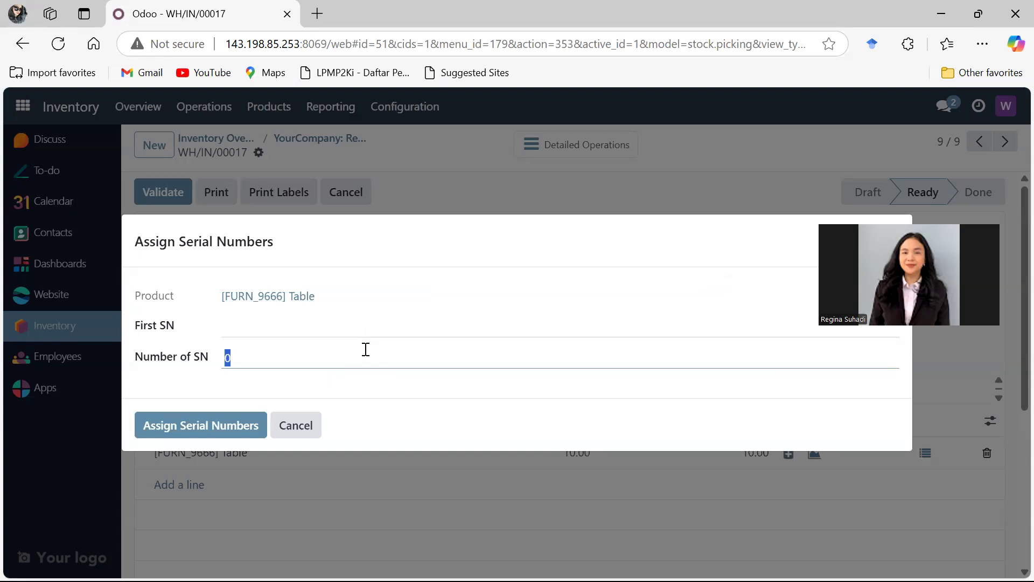
type("1")
type("1")
left_click(306, 327)
type("145")
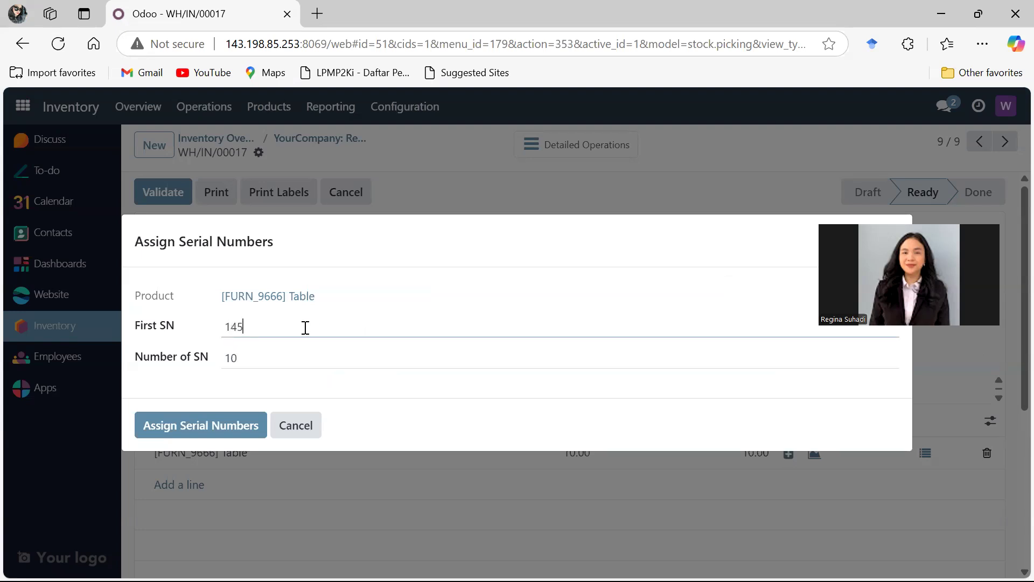
left_click(265, 425)
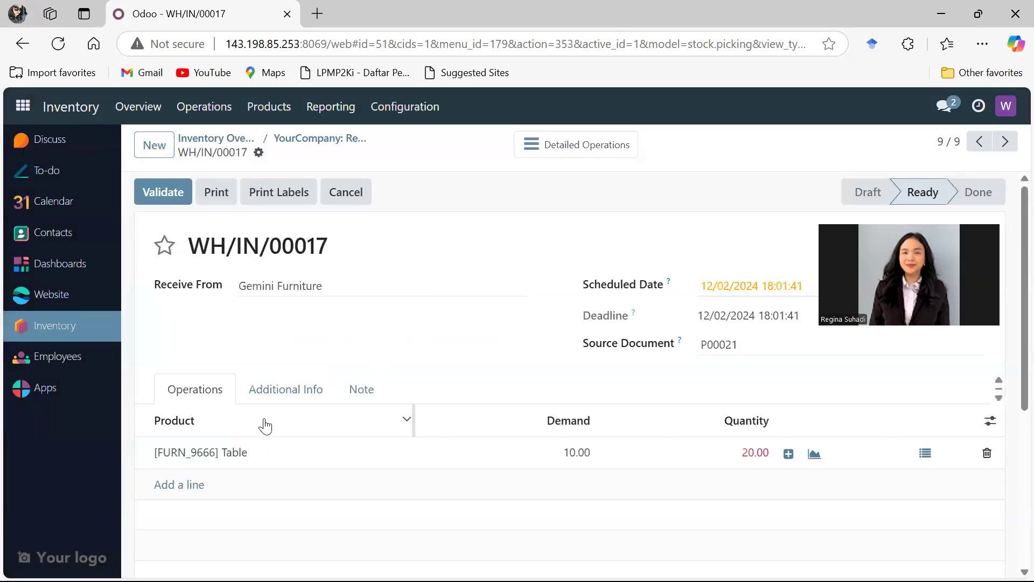
- Set the [FURN_9666] Table line's received quantity to 10 and validate the Gemini Furniture receipt
left_click(749, 458)
type("10")
left_click(751, 484)
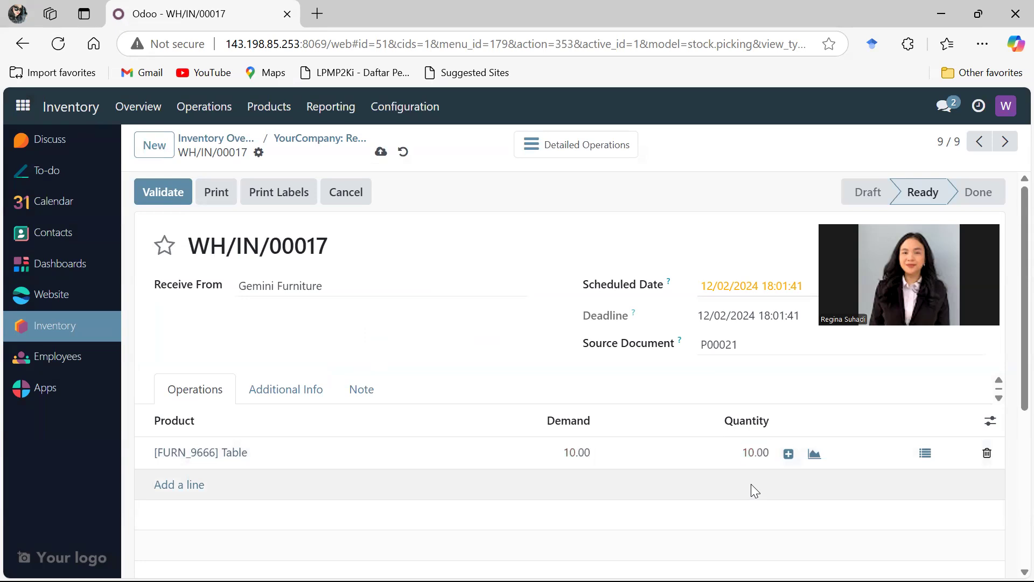
left_click(175, 192)
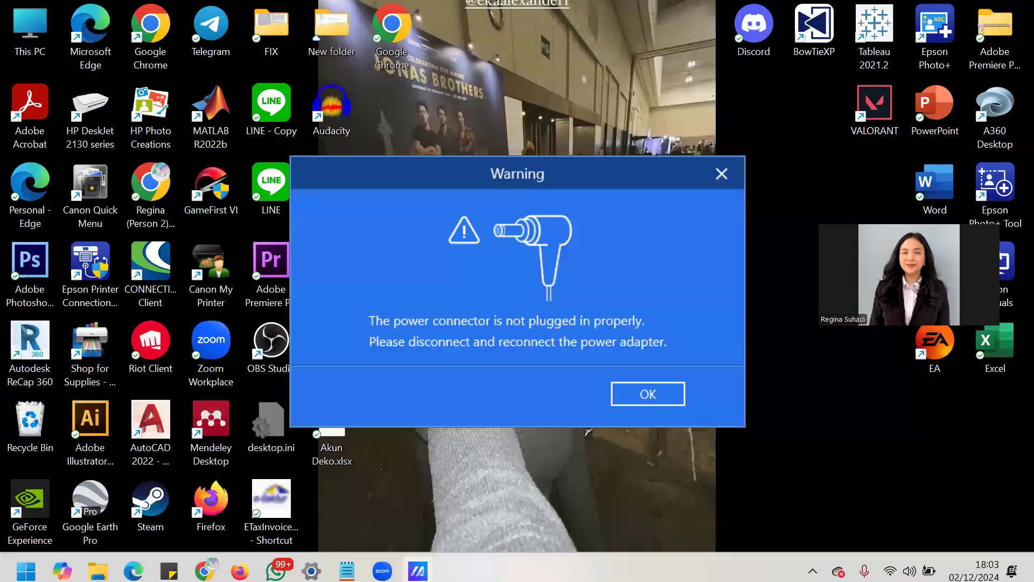
- Switch to the Chrome window with the administrator's session and open the Journal Entries list in Accounting
mouse_move(205, 570)
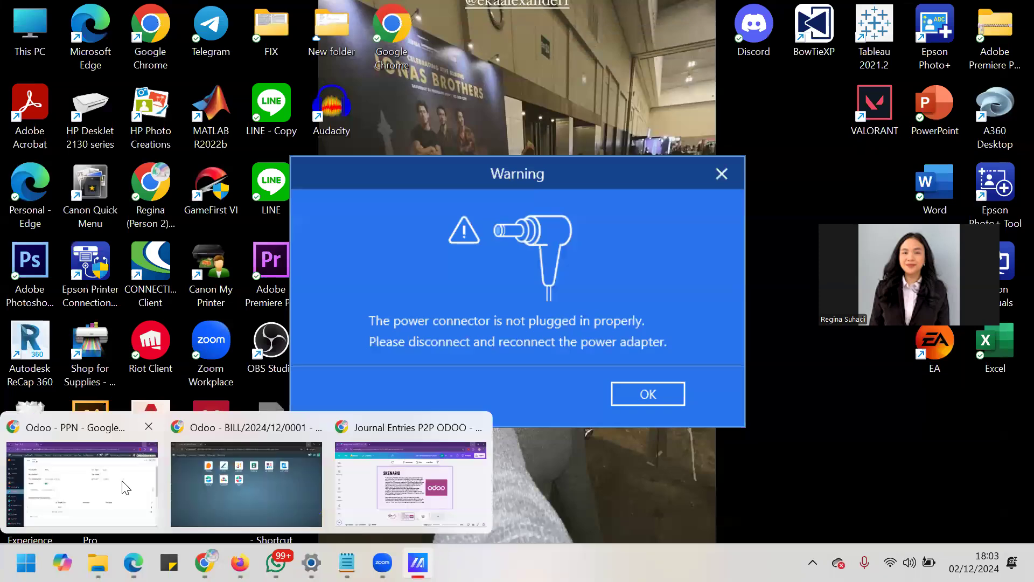
left_click(125, 488)
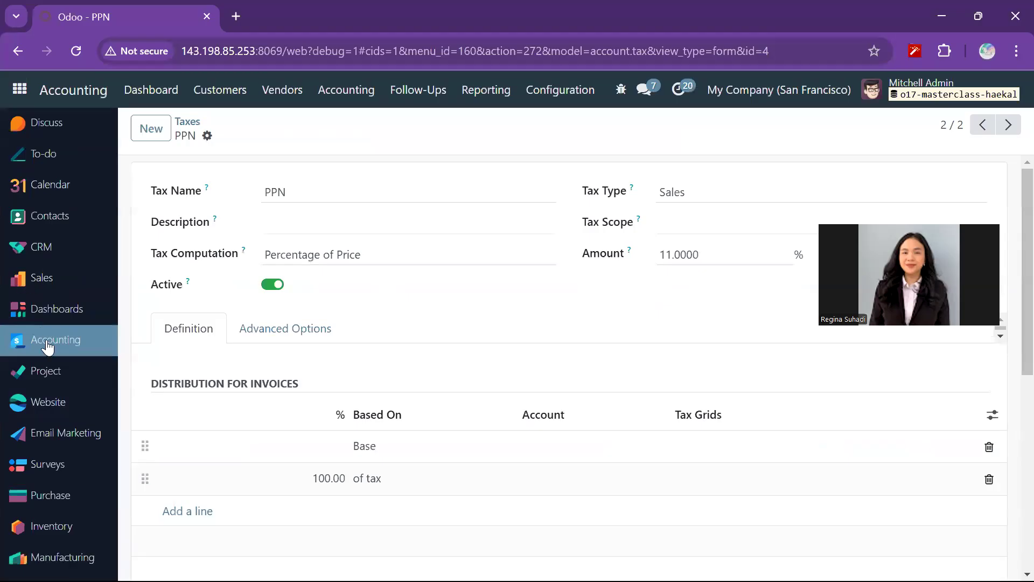
left_click(47, 346)
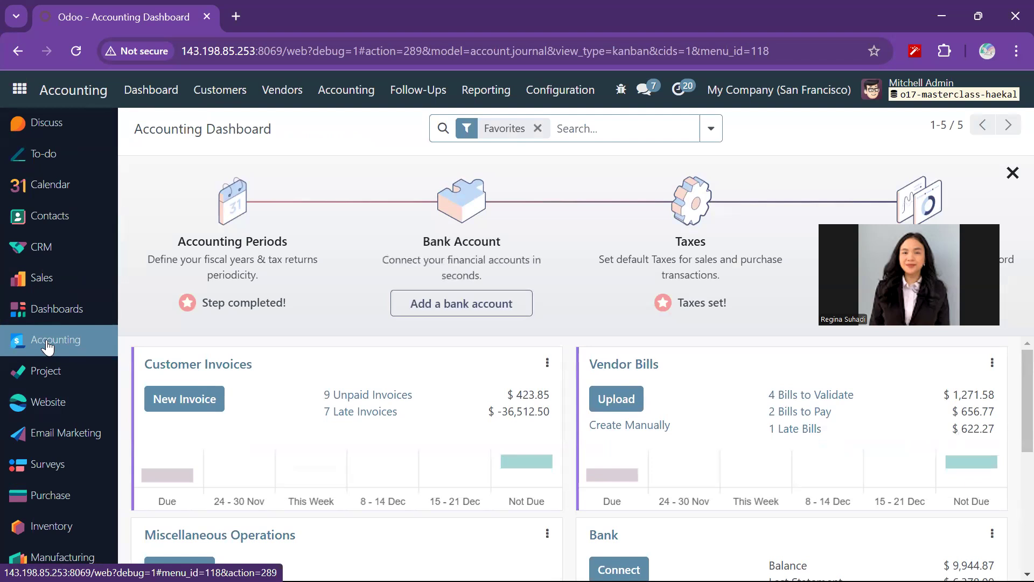
left_click(346, 90)
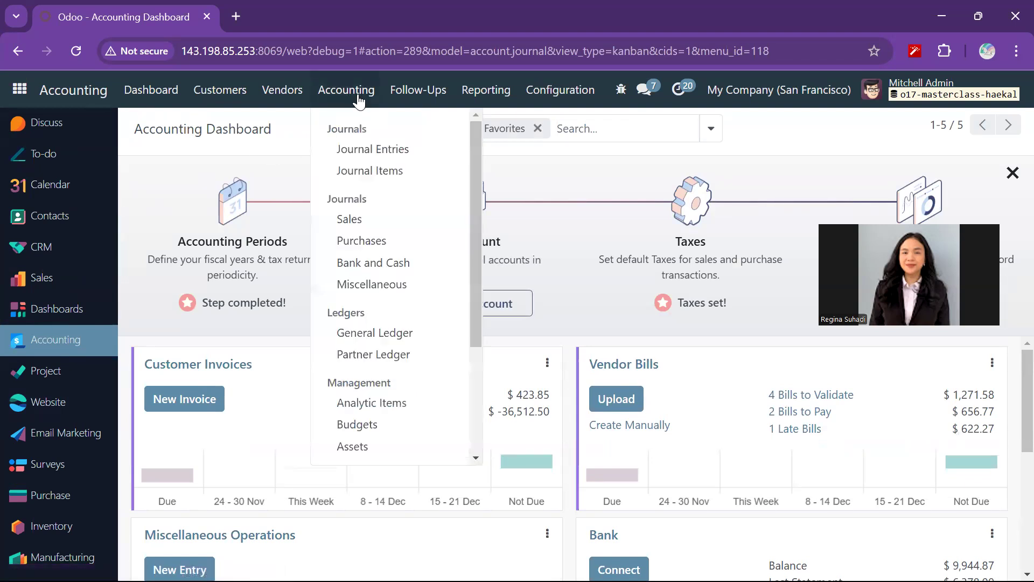
left_click(359, 150)
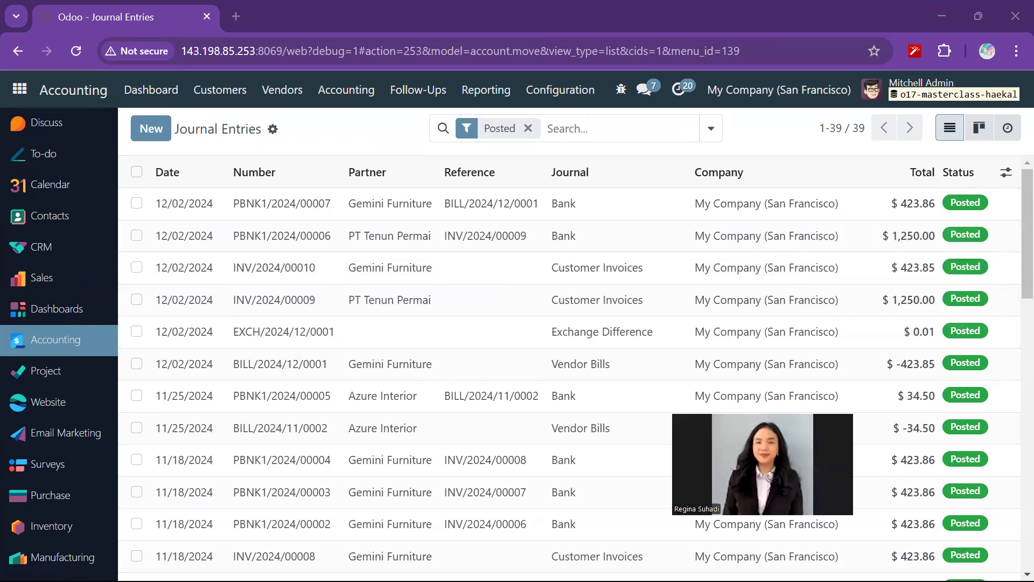
- Look through the posted journal entries and sort them by journal to examine the vendor and bank postings
scroll(700, 345, "down", 15)
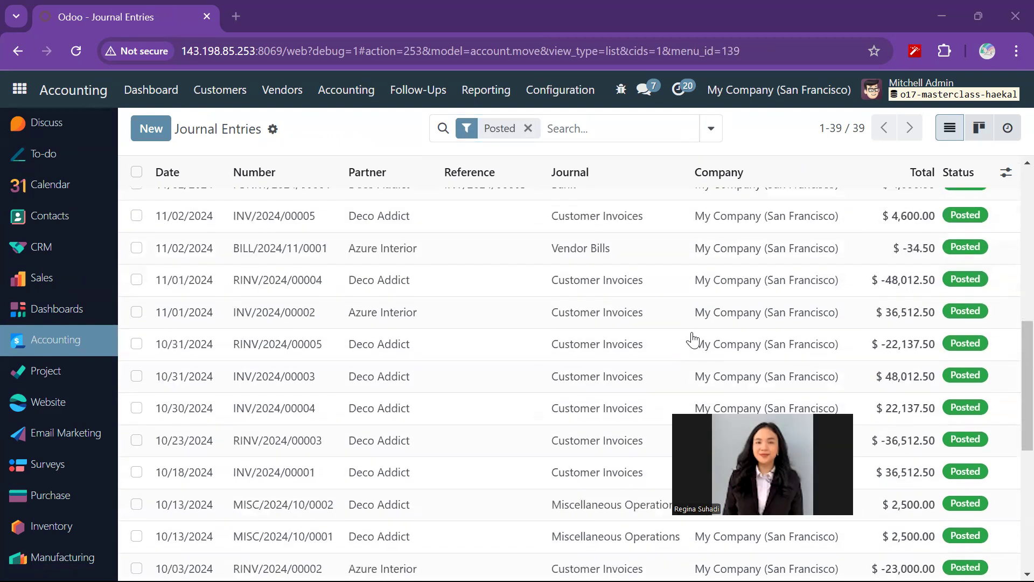
scroll(693, 341, "down", 1)
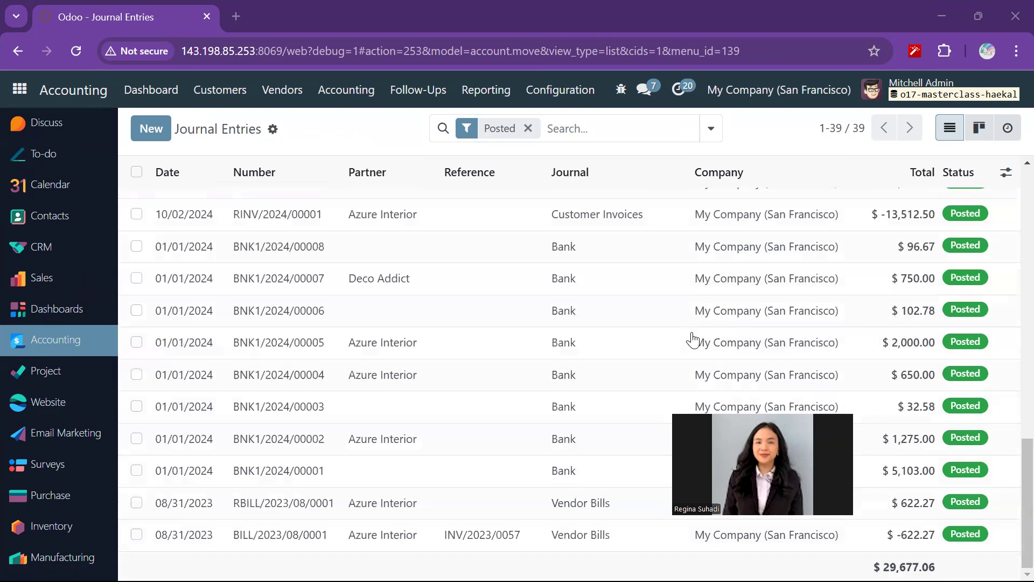
scroll(693, 341, "up", 8)
scroll(693, 340, "up", 6)
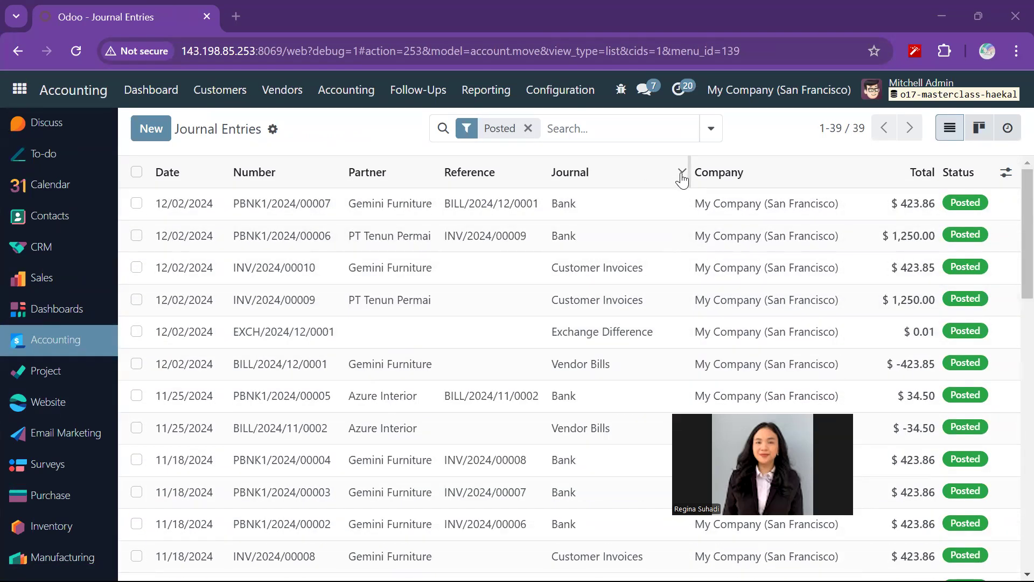
left_click(682, 180)
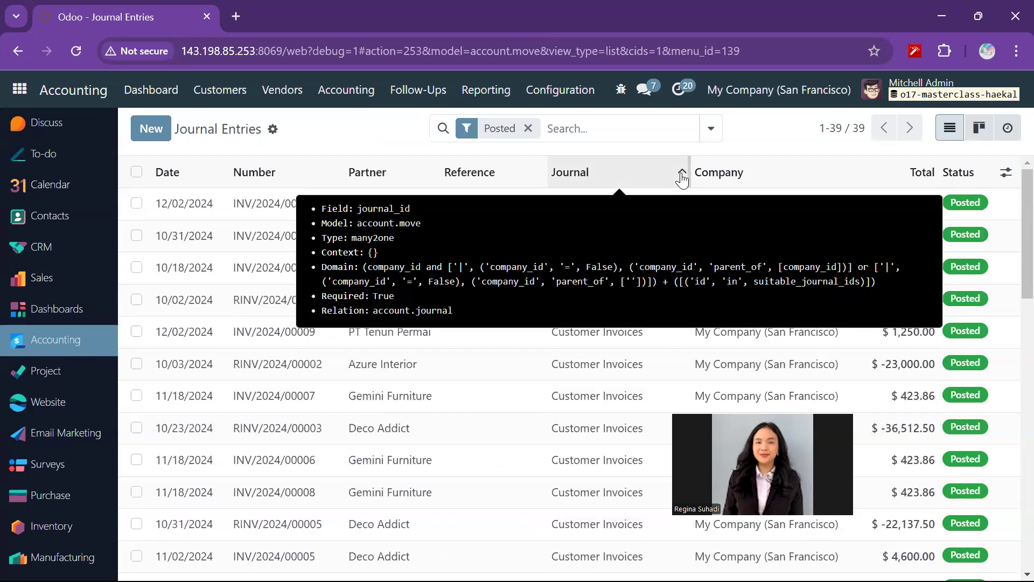
left_click(682, 179)
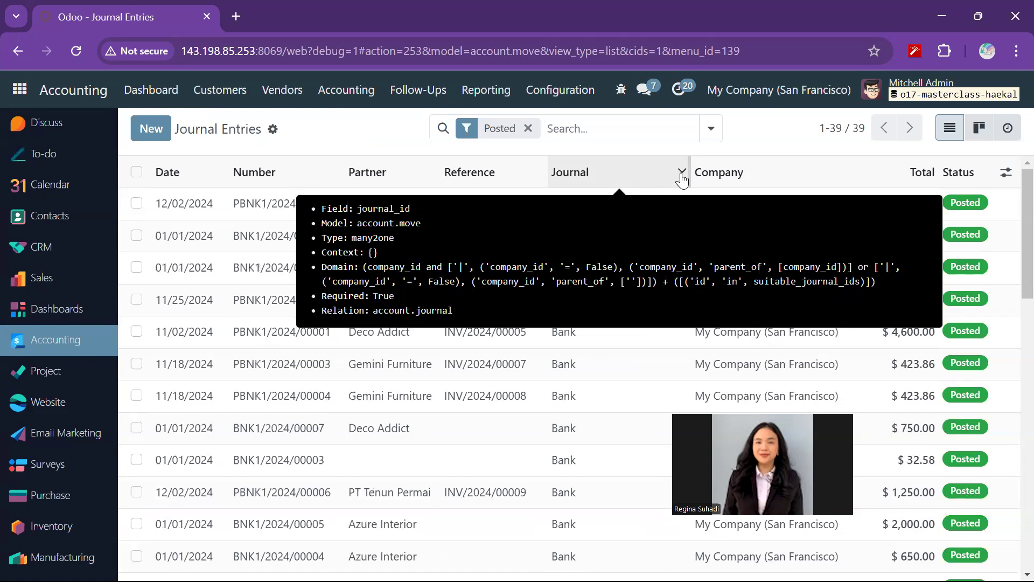
left_click(682, 180)
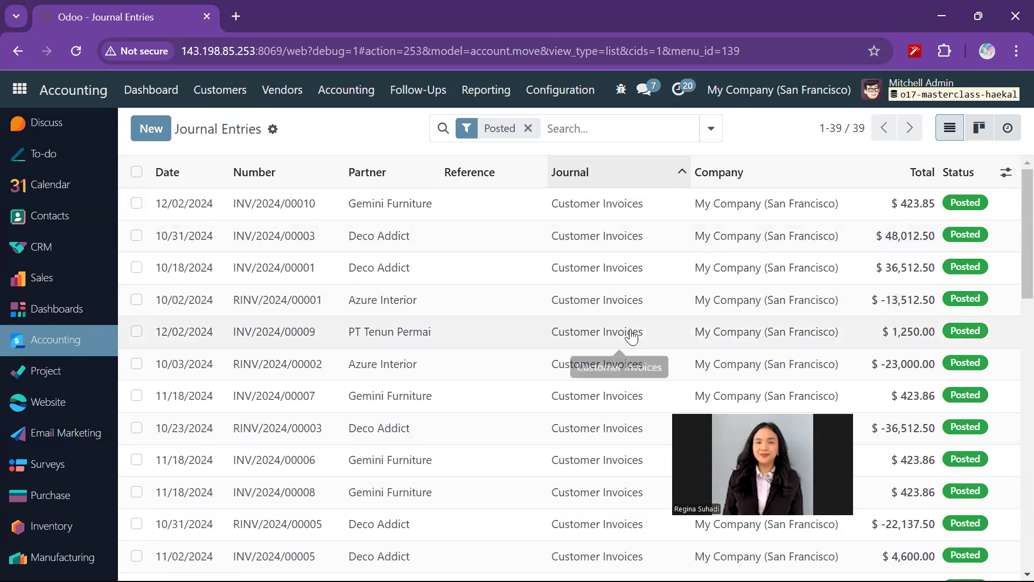
scroll(632, 337, "down", 5)
scroll(633, 337, "up", 5)
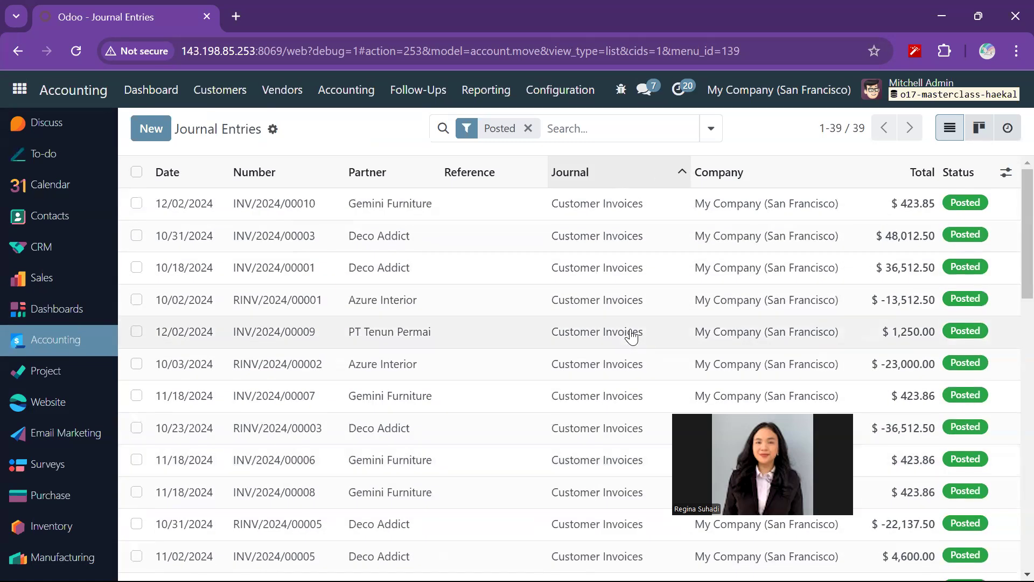
scroll(632, 336, "down", 2)
scroll(632, 337, "up", 2)
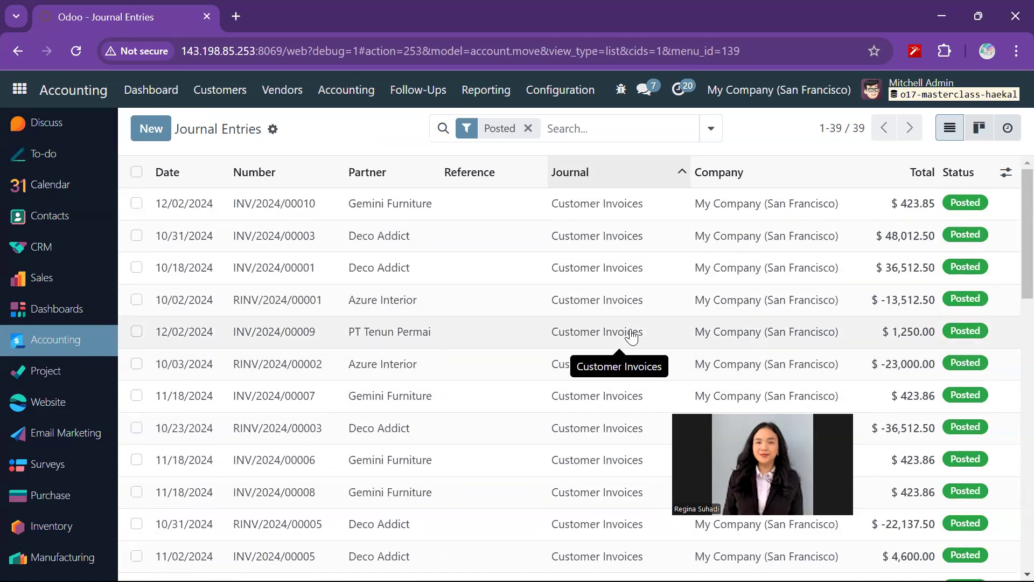
- Switch to the Firefox window with the purchasing user's session, create a vendor bill from purchase order P00021, and review its lines
mouse_move(347, 563)
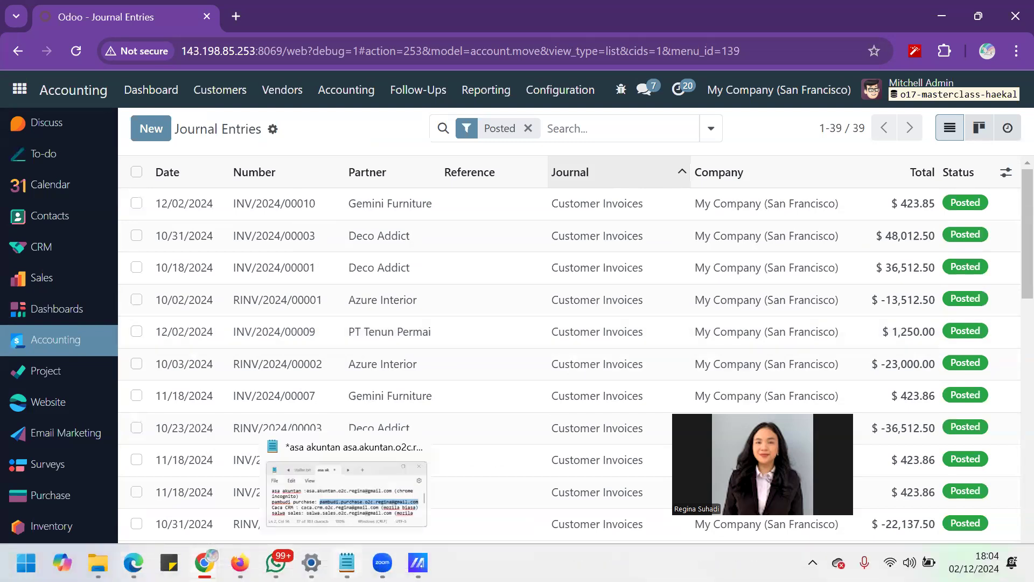
mouse_move(240, 563)
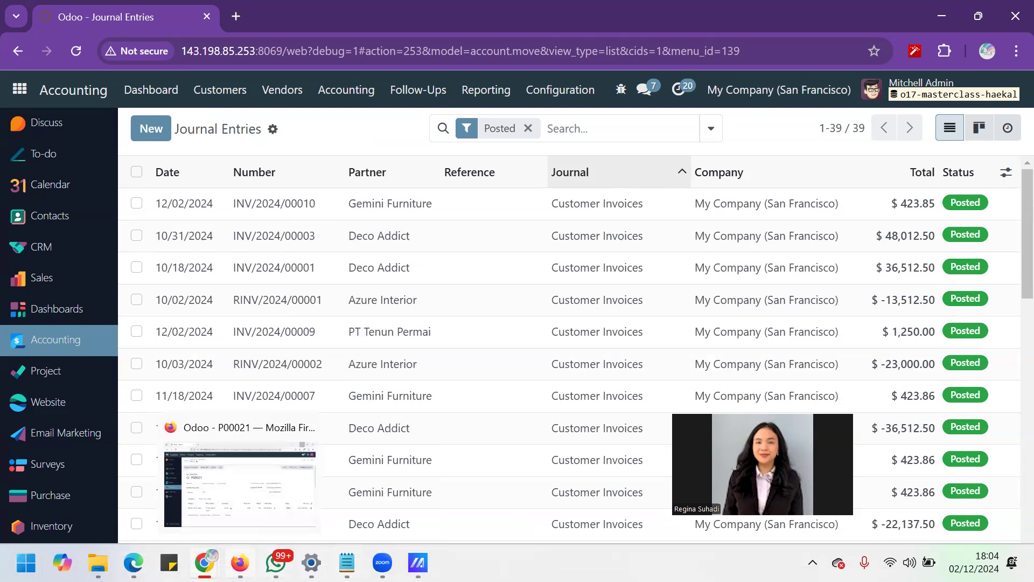
left_click(270, 481)
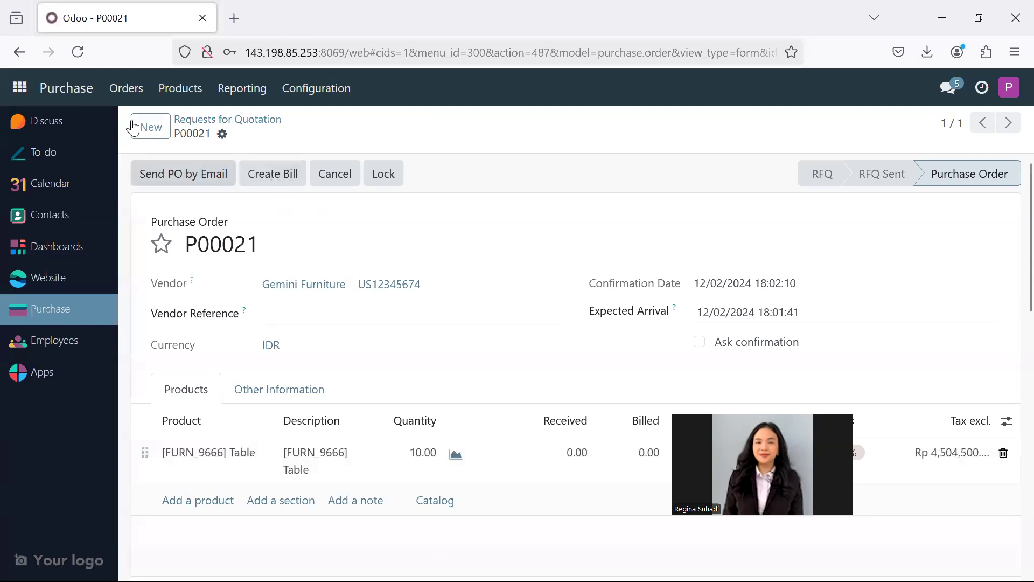
left_click(125, 91)
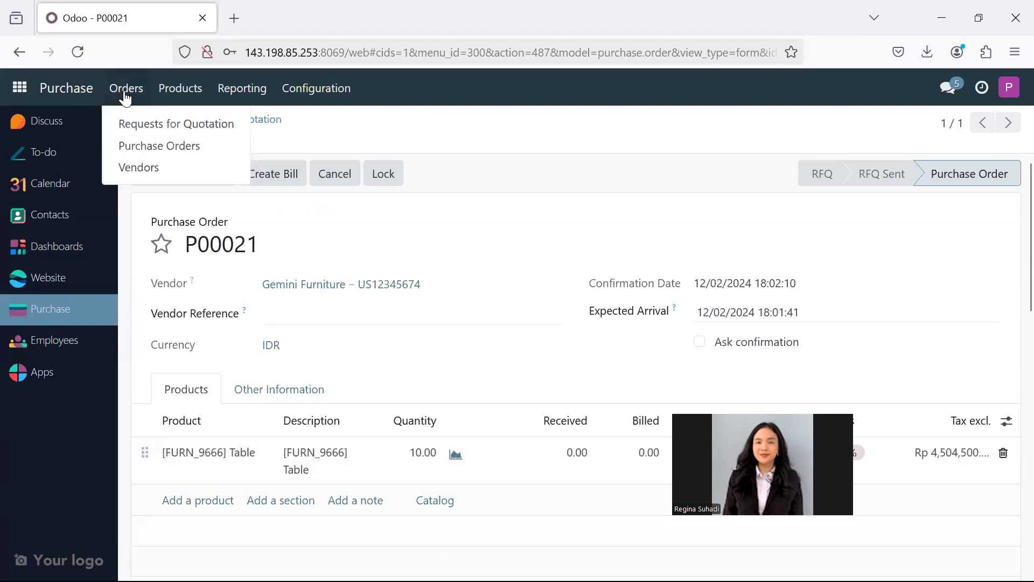
left_click(279, 245)
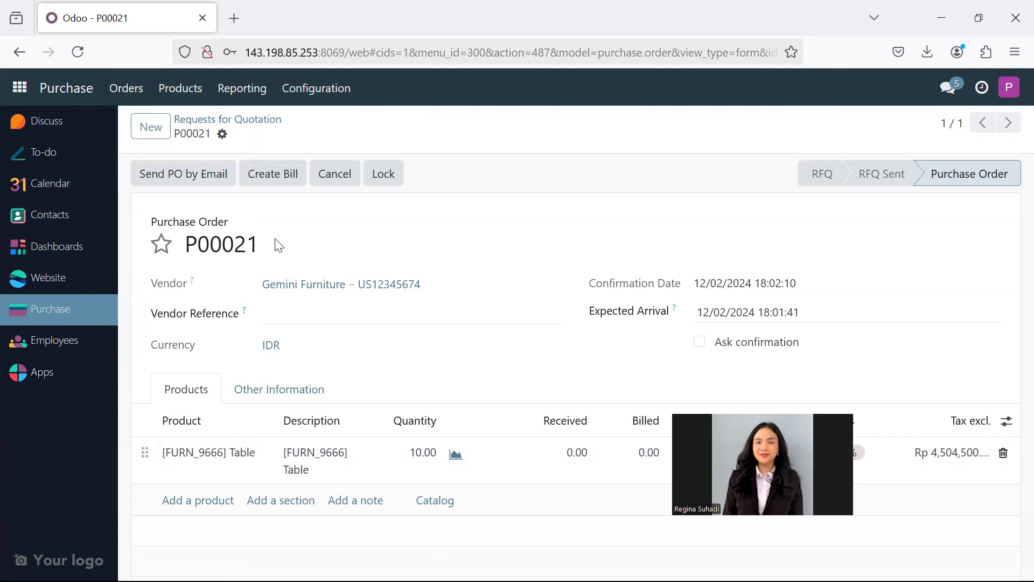
left_click(282, 176)
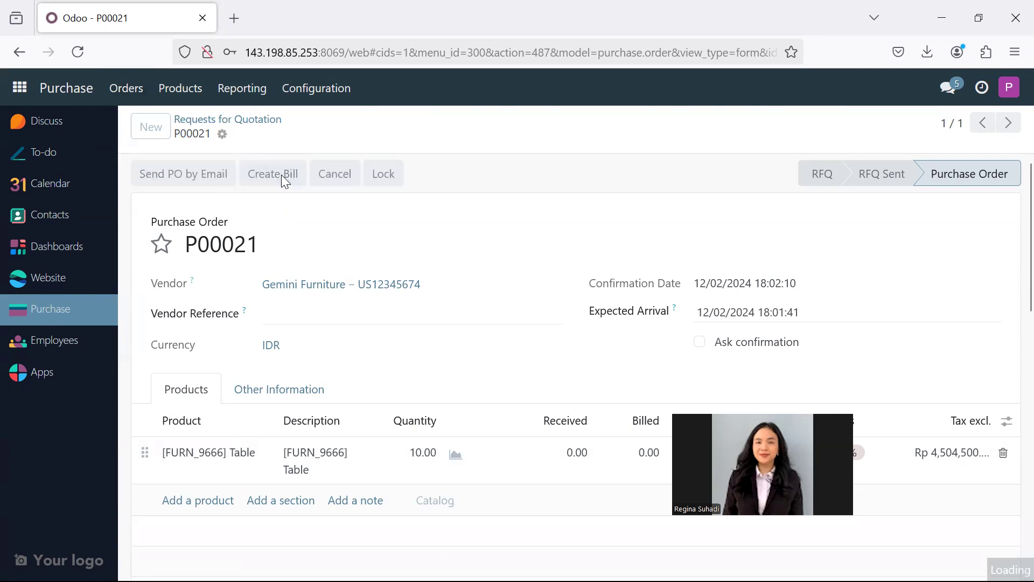
scroll(326, 323, "down", 8)
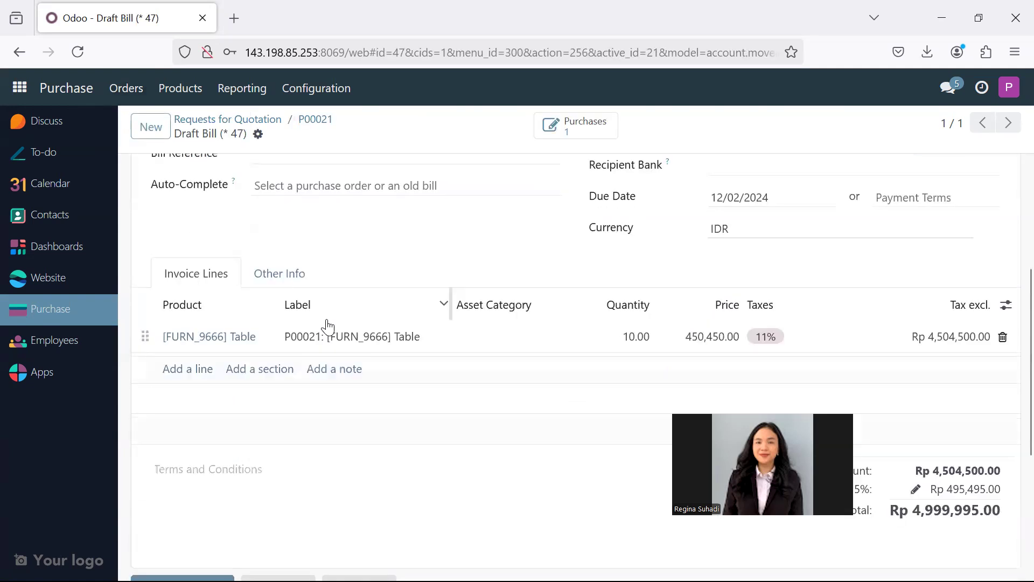
scroll(327, 327, "up", 8)
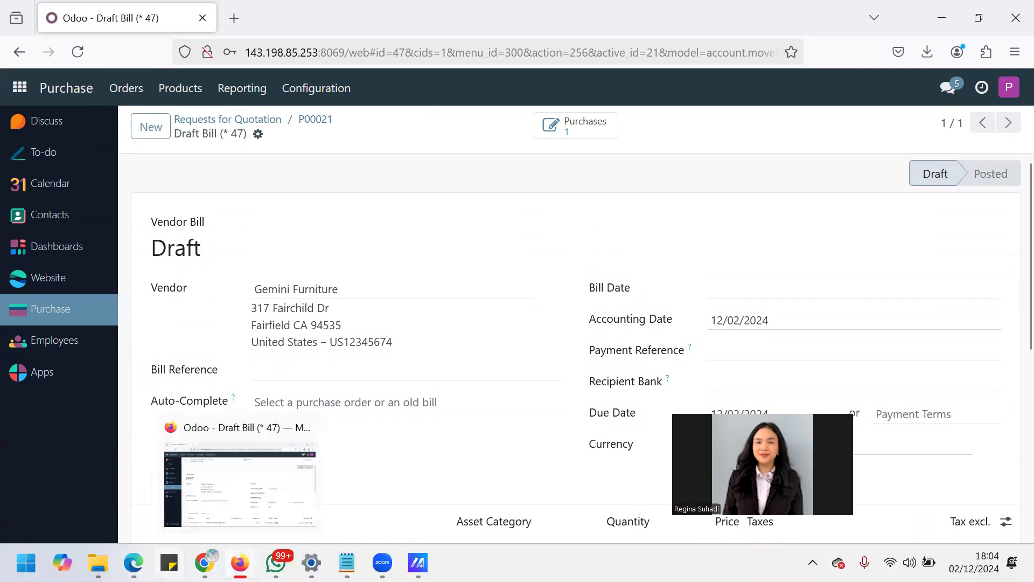
- Switch to the incognito Chrome window with the accountant's session, open the newest Gemini Furniture draft among the vendor bills, and review its lines and taxes
mouse_move(205, 563)
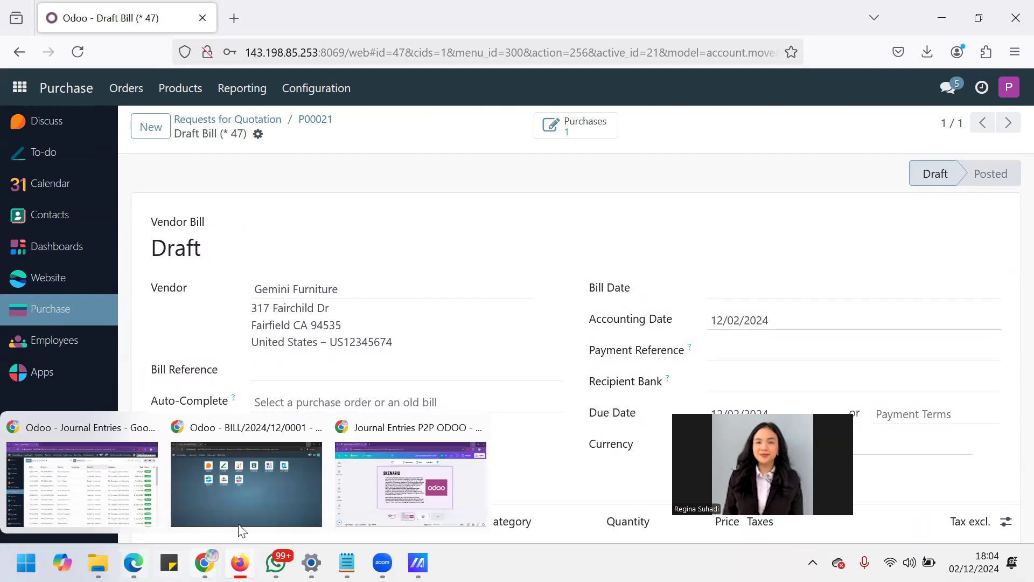
left_click(275, 494)
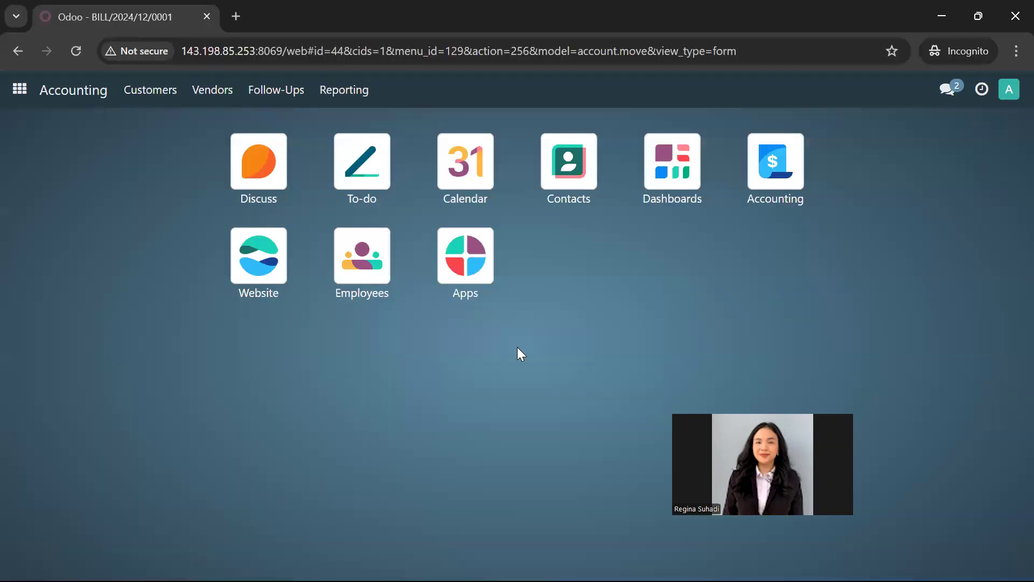
left_click(776, 178)
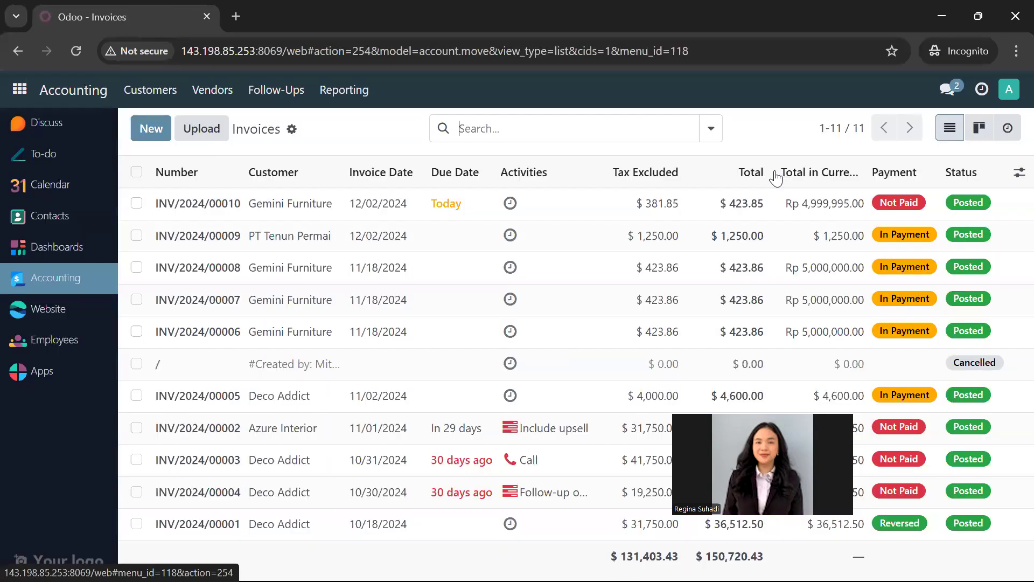
left_click(232, 96)
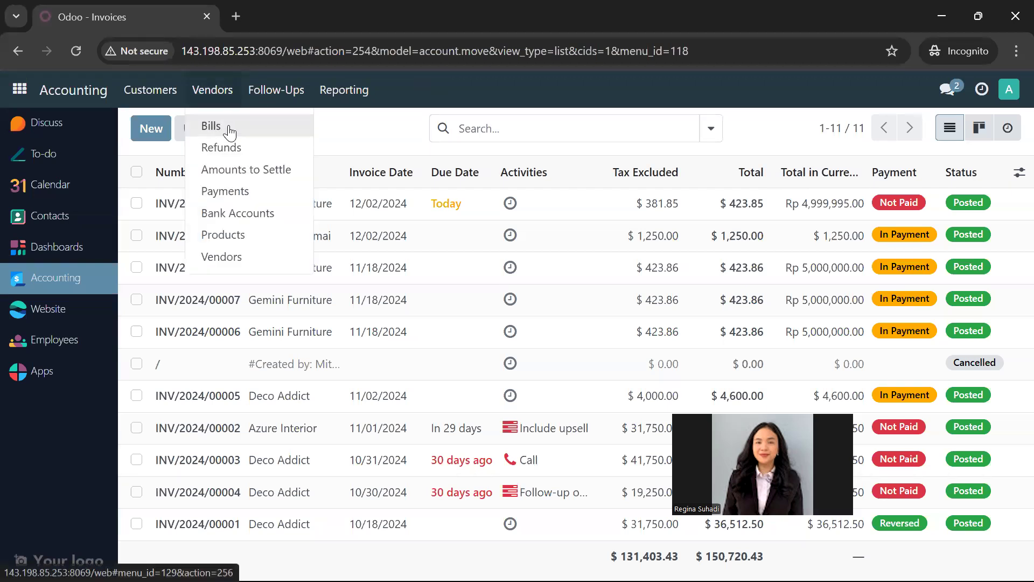
left_click(230, 130)
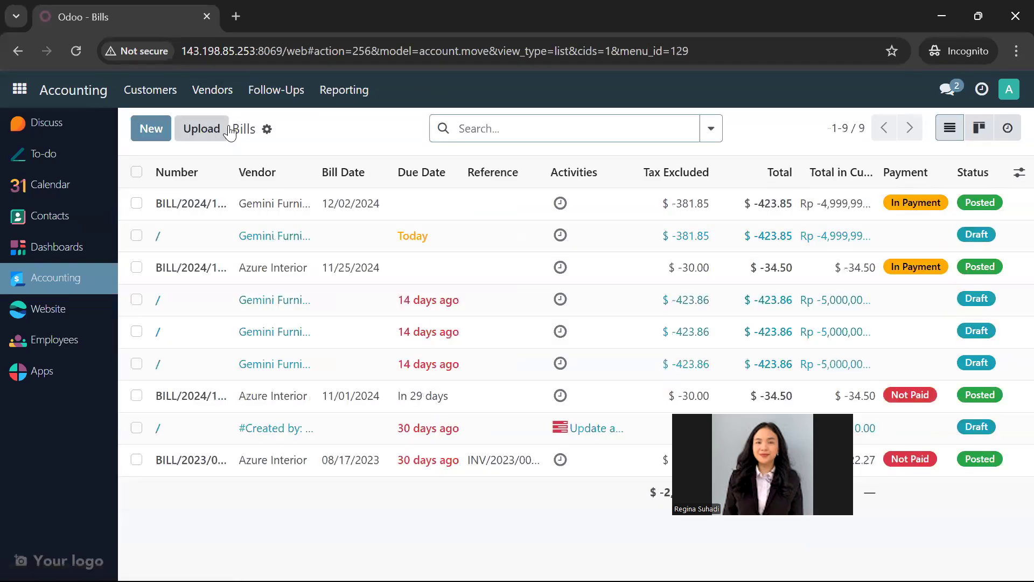
left_click(228, 237)
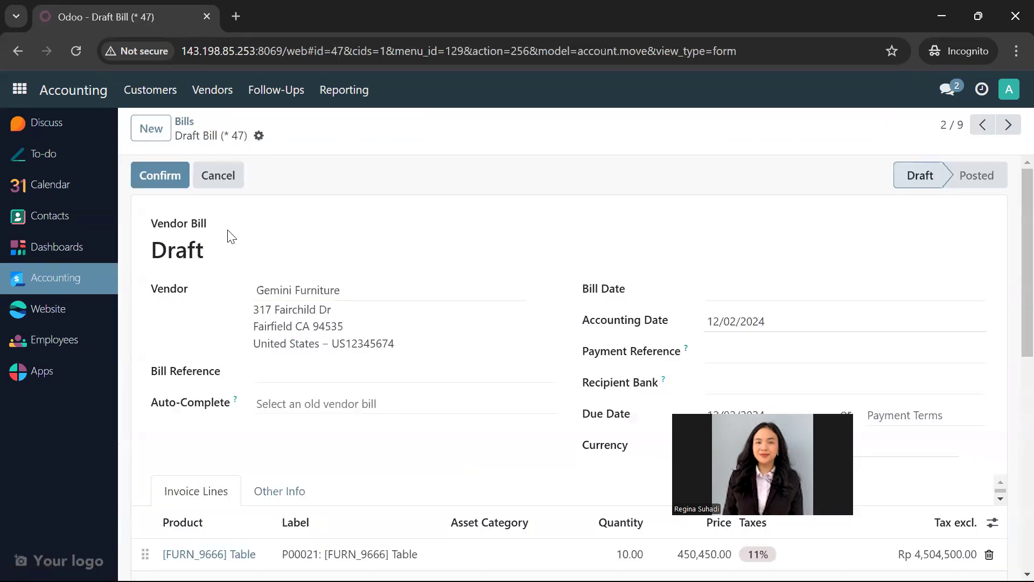
scroll(319, 377, "down", 2)
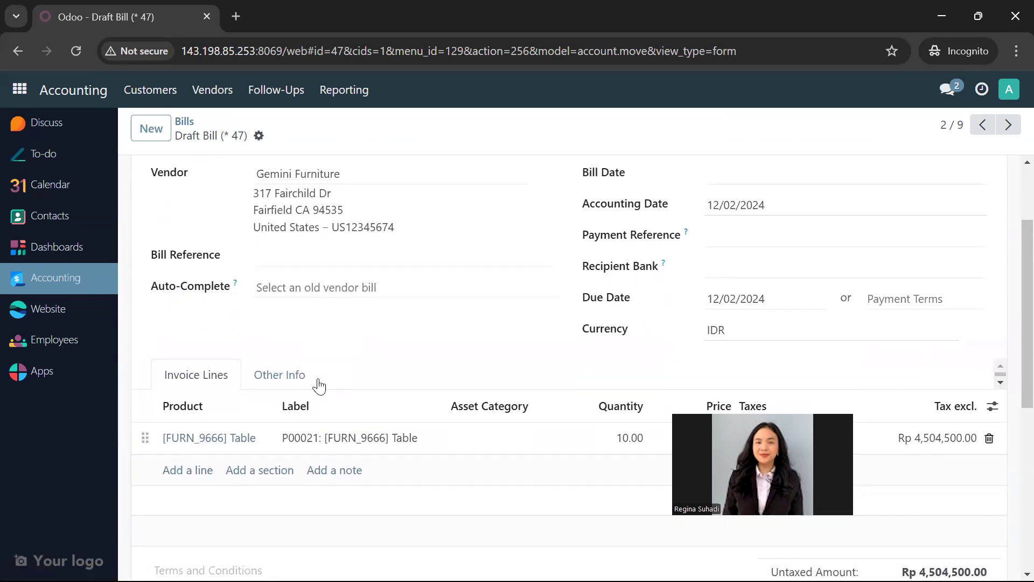
scroll(318, 384, "down", 3)
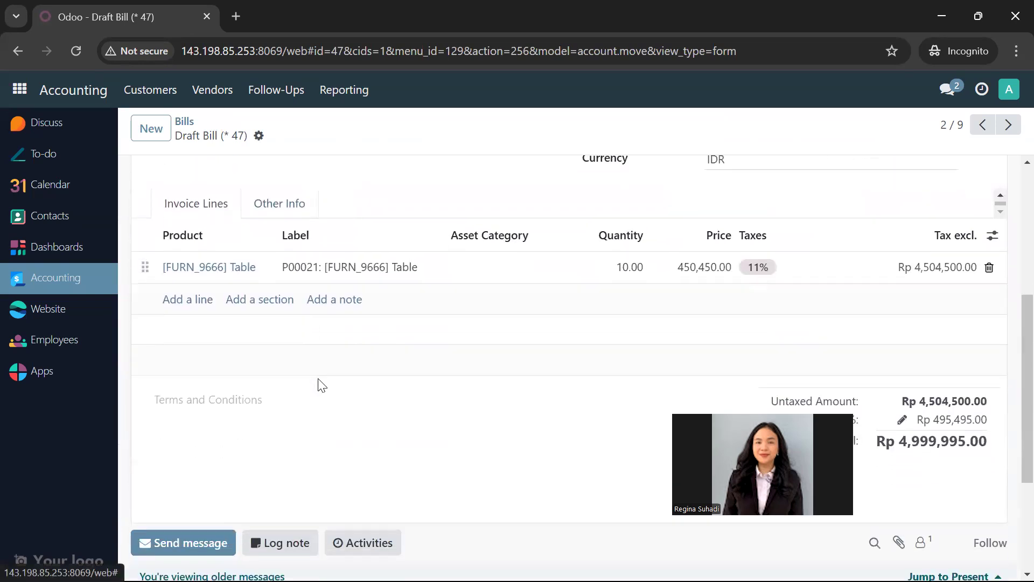
scroll(318, 385, "up", 5)
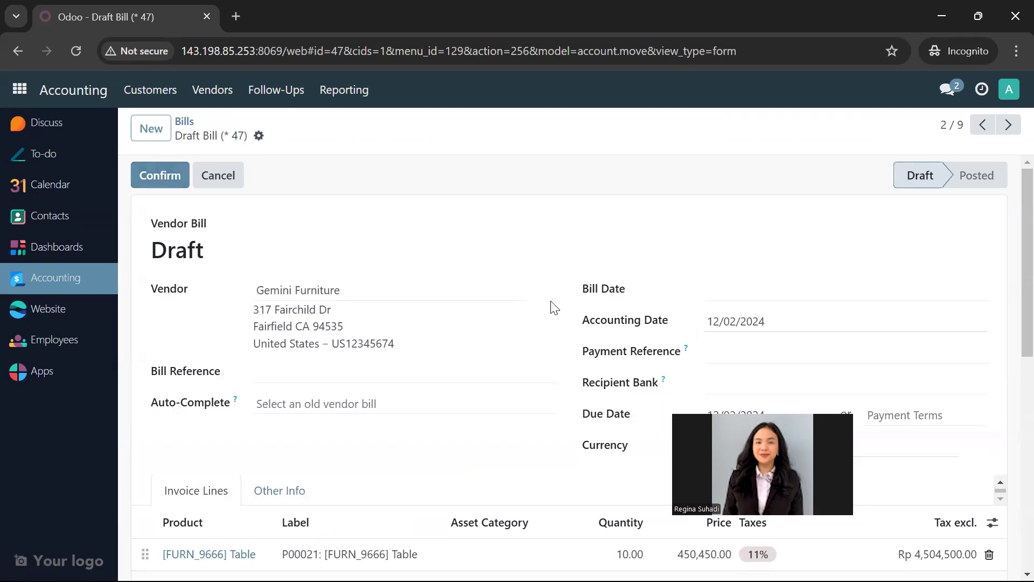
- Set the draft Gemini Furniture bill's bill date to 12/02/2024 and its payment terms to Immediate Payment
left_click(707, 295)
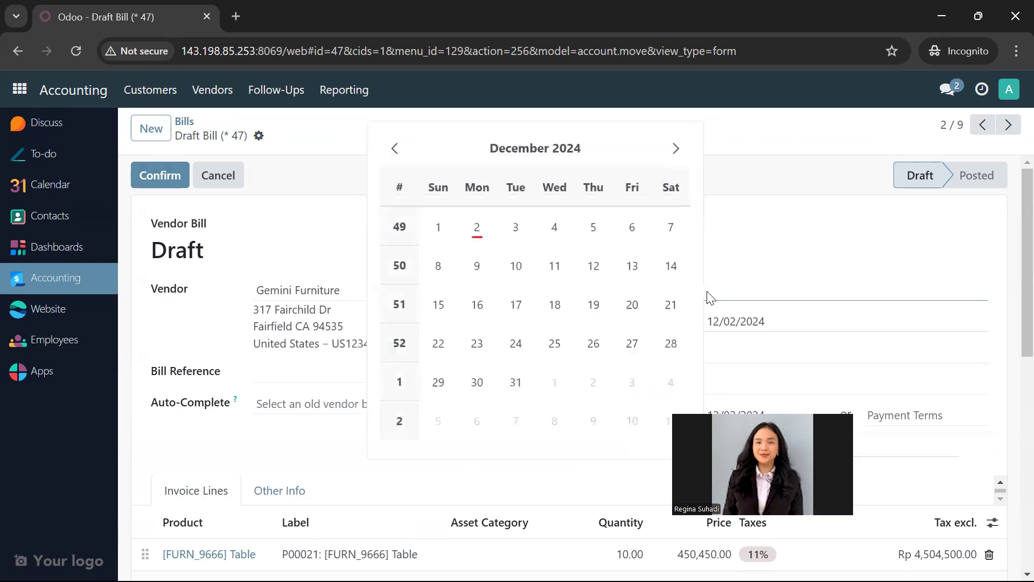
left_click(478, 229)
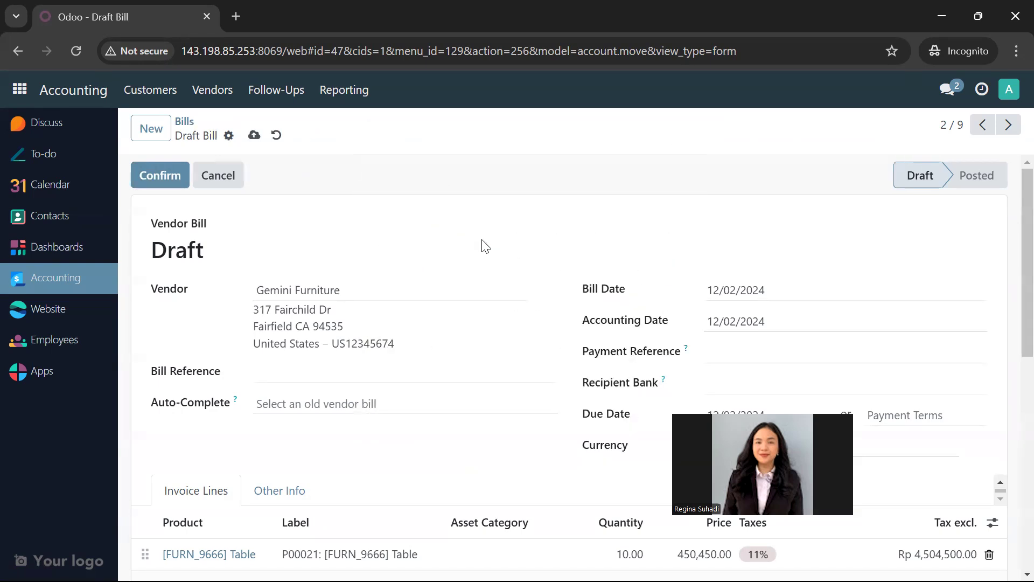
left_click(778, 385)
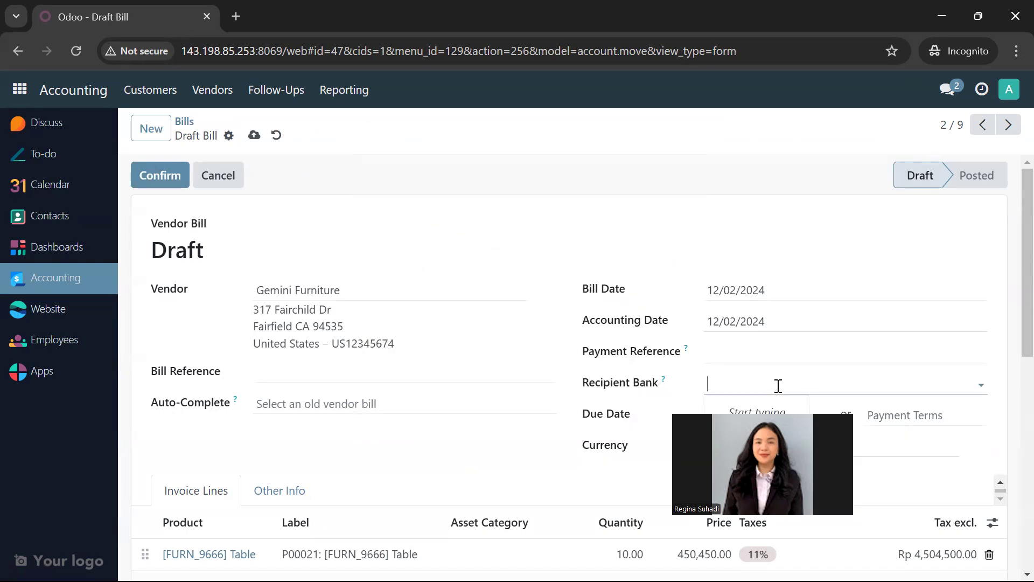
scroll(778, 386, "down", 2)
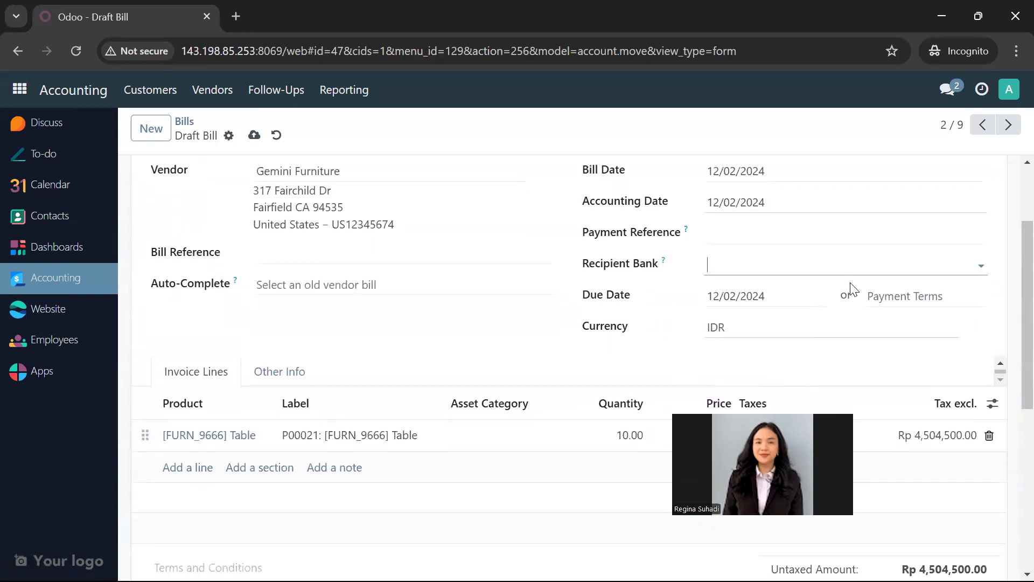
left_click(882, 292)
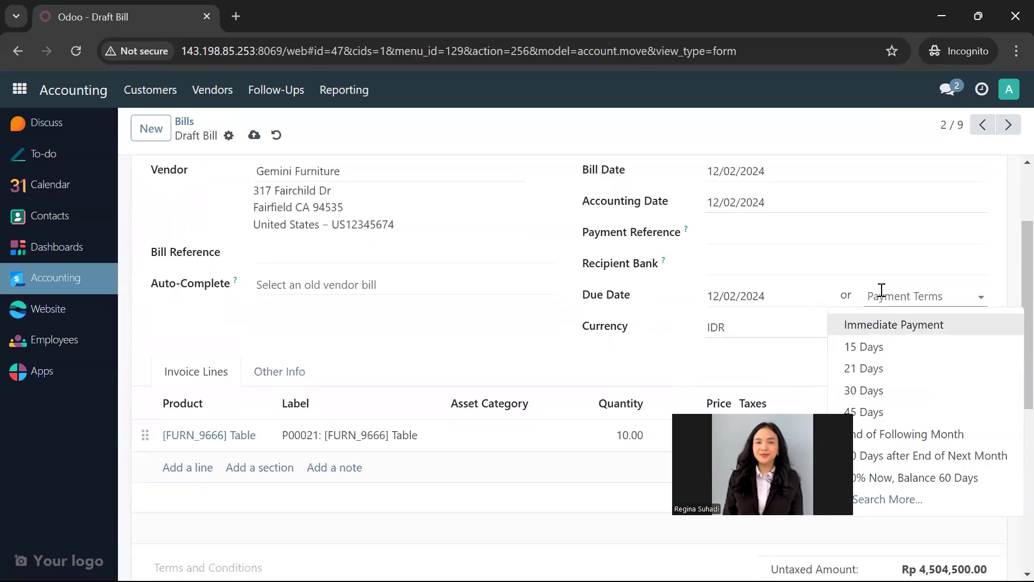
left_click(882, 292)
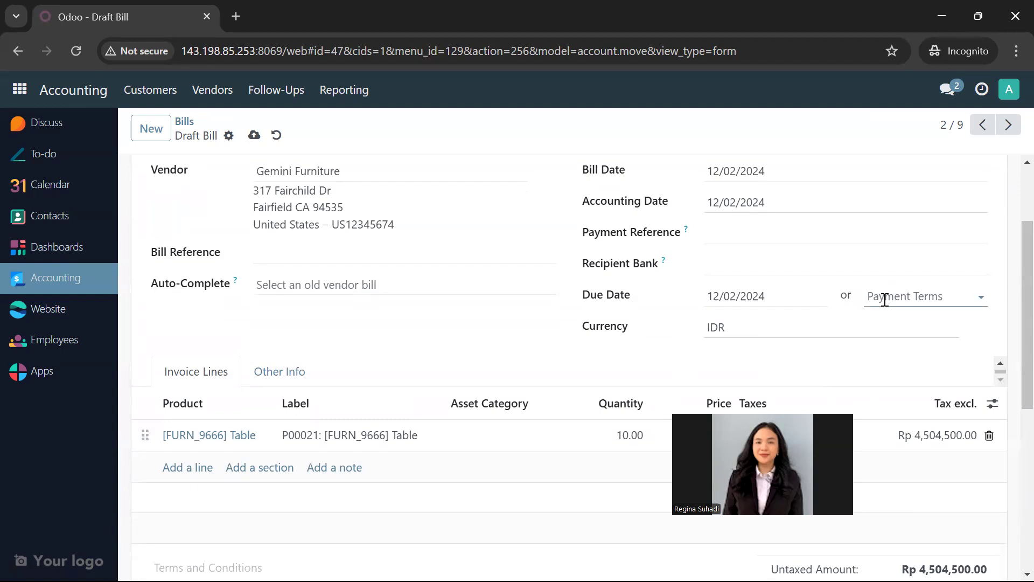
left_click(885, 299)
left_click(885, 326)
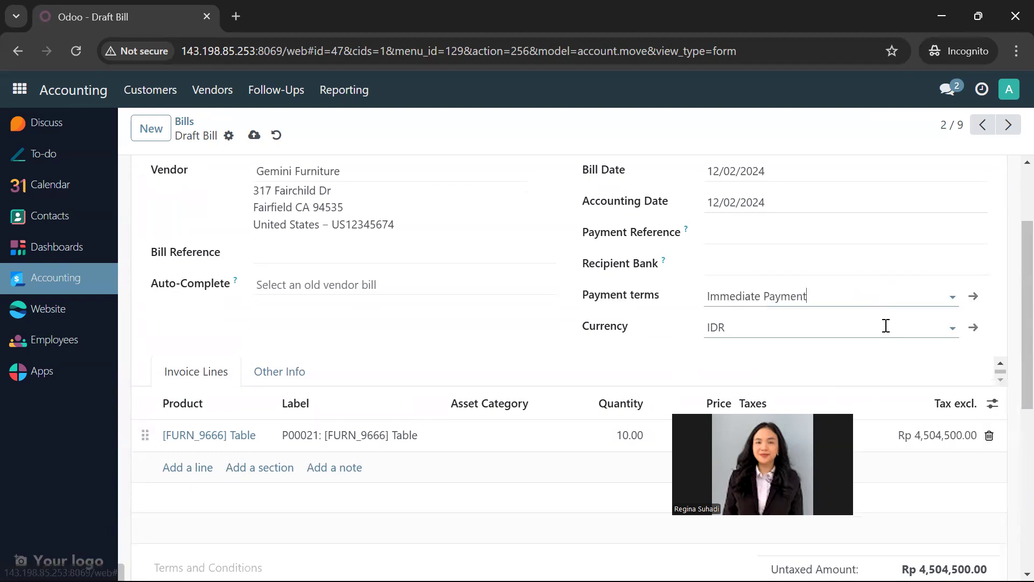
left_click(778, 260)
left_click(779, 233)
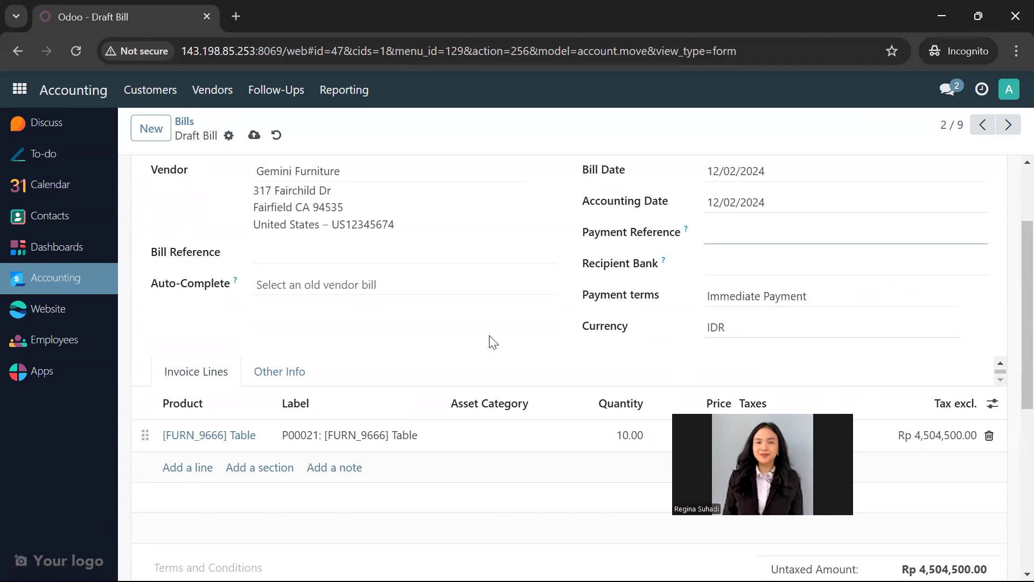
- Confirm the Gemini Furniture vendor bill and check its posted lines and totals
scroll(490, 335, "up", 2)
scroll(491, 335, "up", 1)
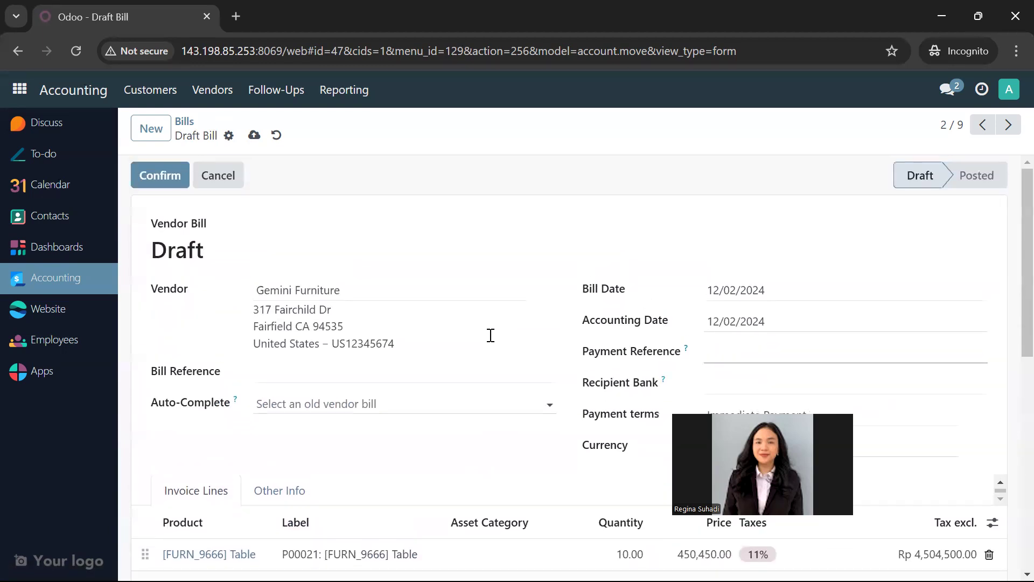
left_click(185, 177)
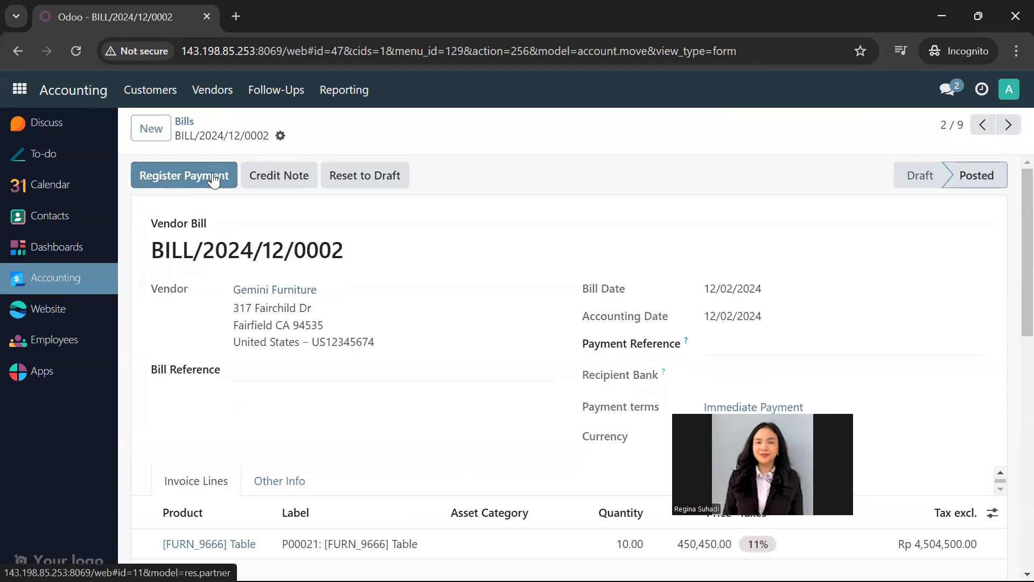
scroll(335, 387, "down", 5)
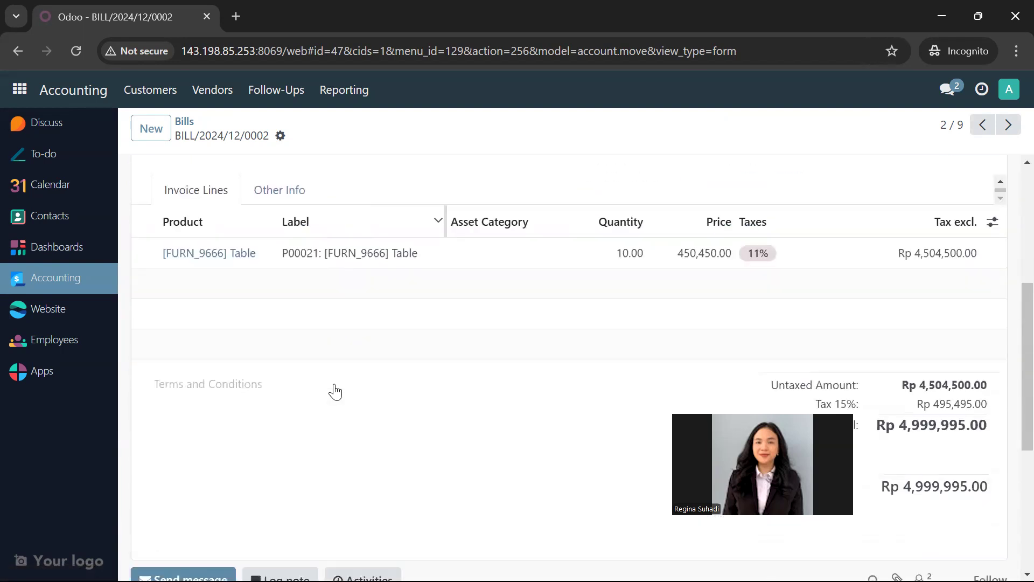
scroll(335, 392, "up", 5)
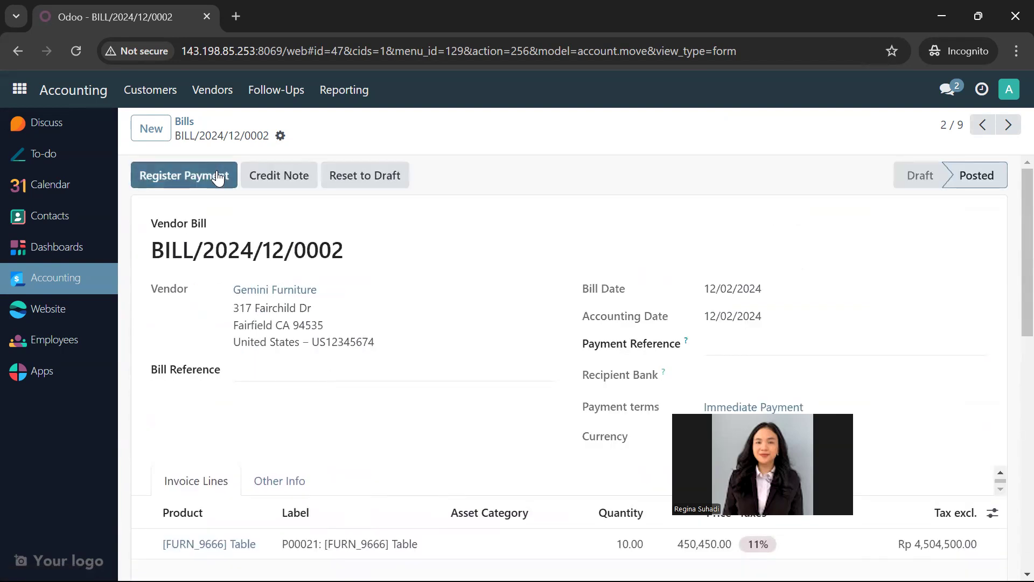
- Register the bill's full payment through the Bank journal with the Manual payment method, dated 12/02/2024
left_click(217, 175)
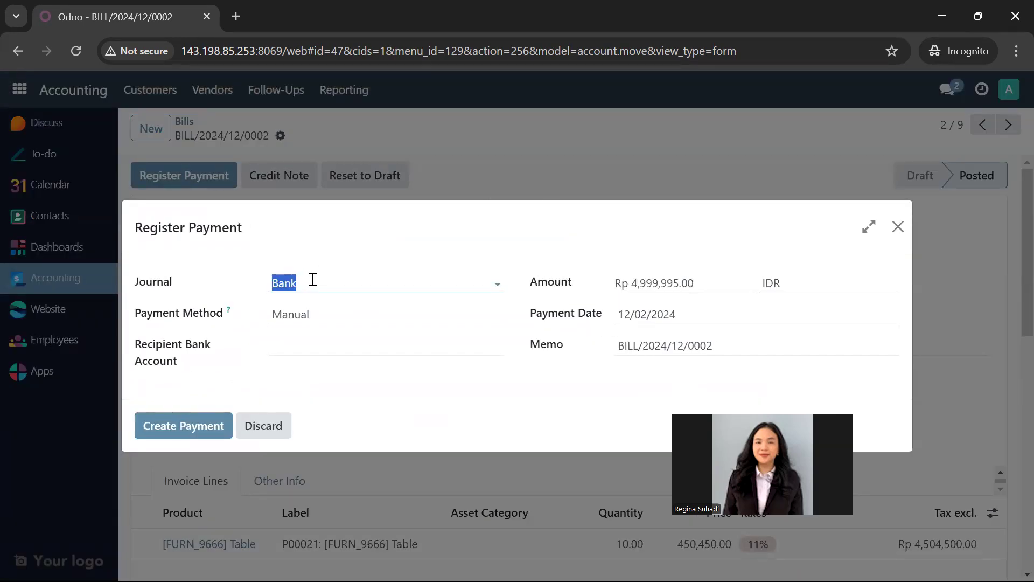
left_click(410, 313)
left_click(410, 313)
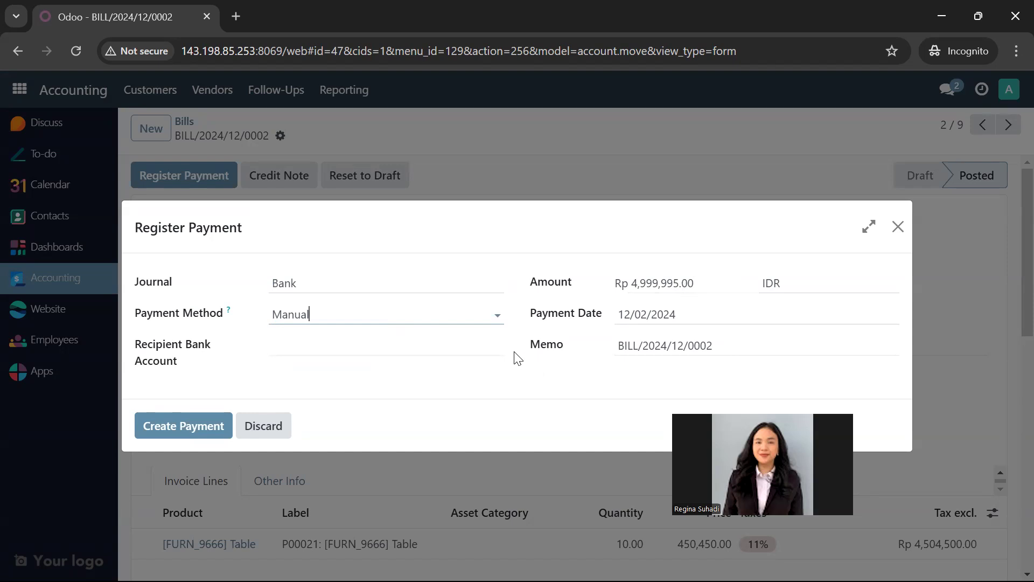
left_click(219, 419)
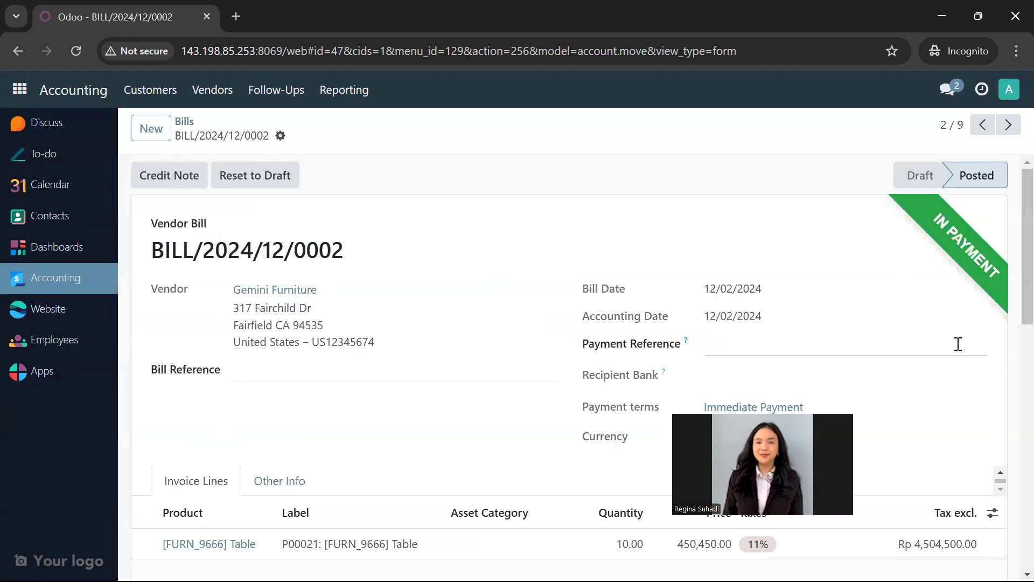
- Switch to the Chrome window with the administrator's session and reopen the Journal Entries list in Accounting
left_click_drag(780, 431, 734, 229)
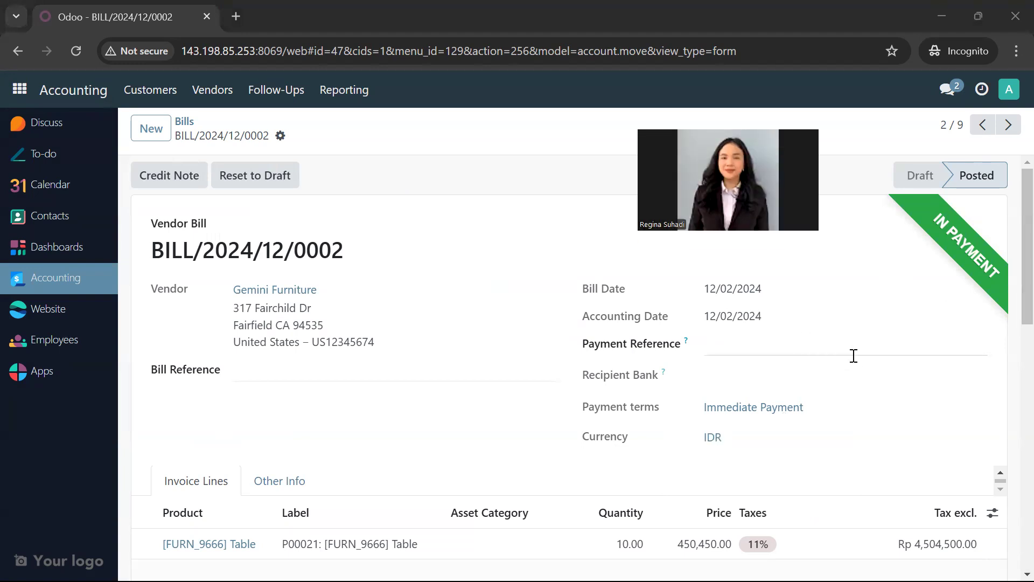
mouse_move(204, 562)
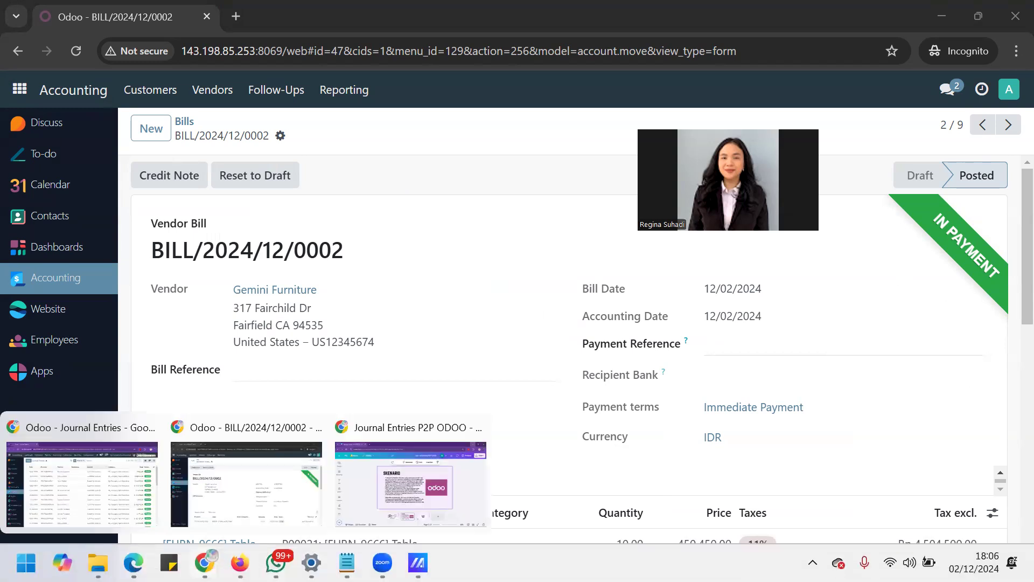
left_click(134, 509)
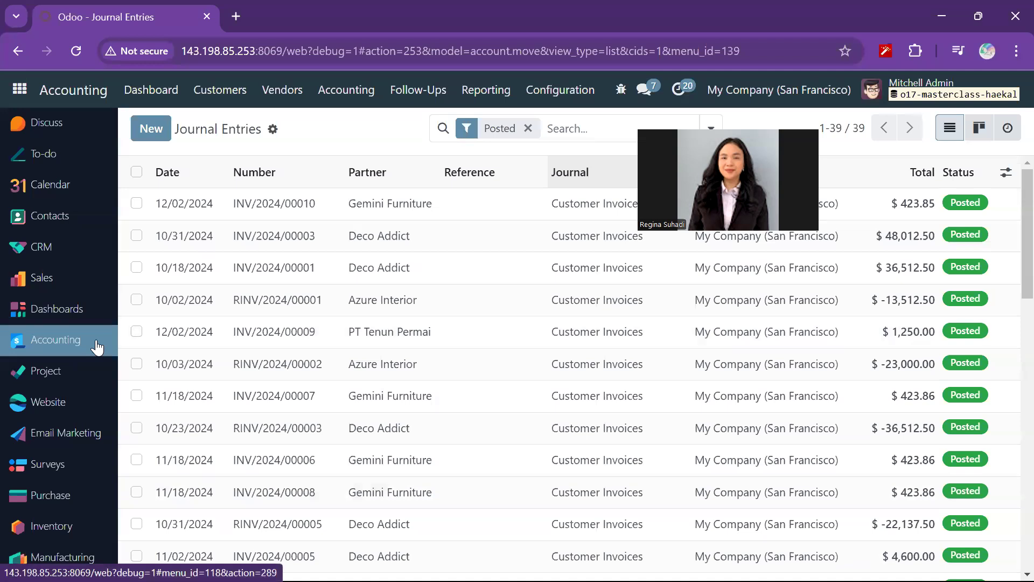
left_click(97, 345)
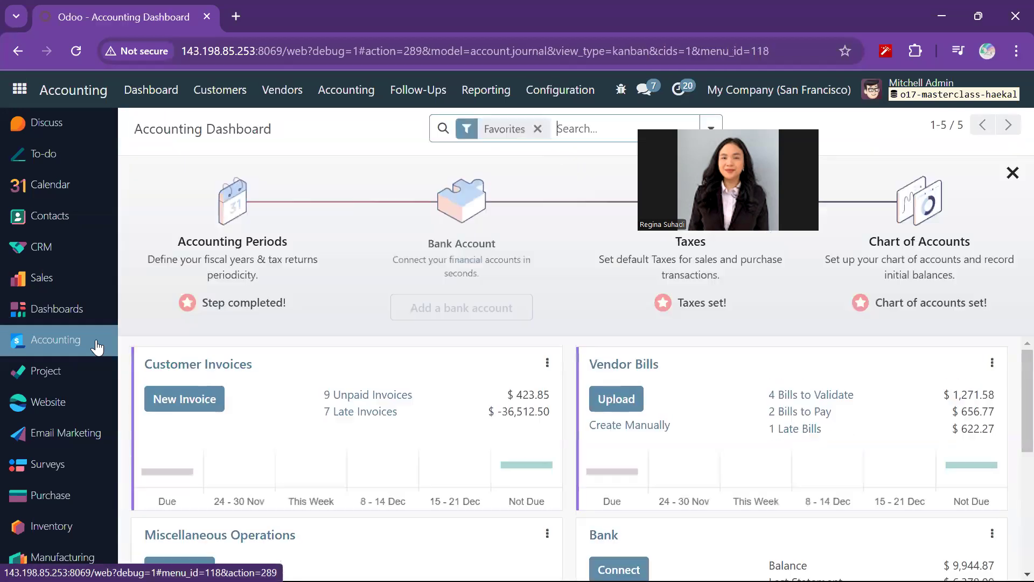
left_click(368, 93)
left_click(370, 146)
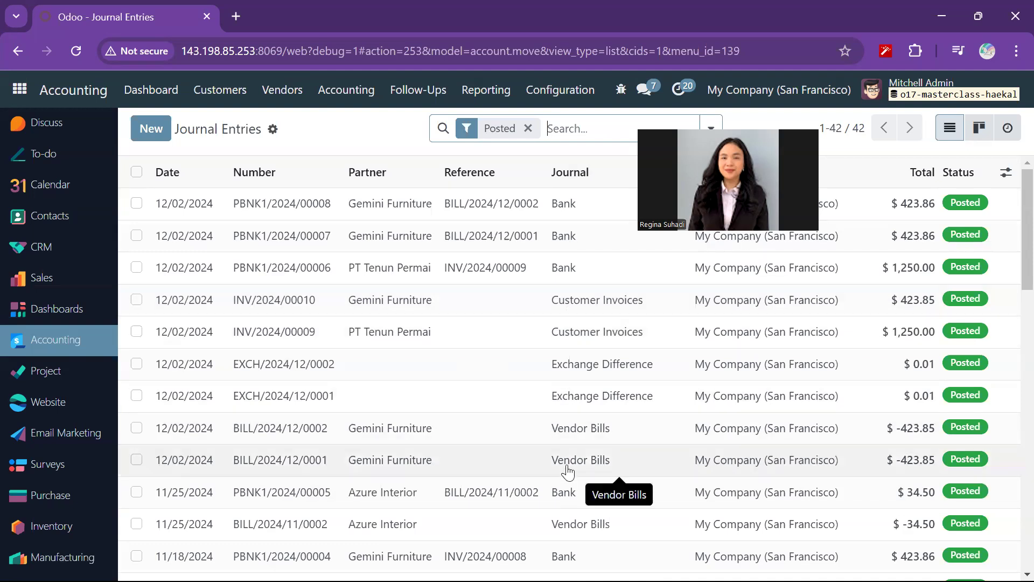
- Open vendor bill entry BILL/2024/12/0002 and examine its totals and the accounts debited and credited in its journal items
left_click(572, 431)
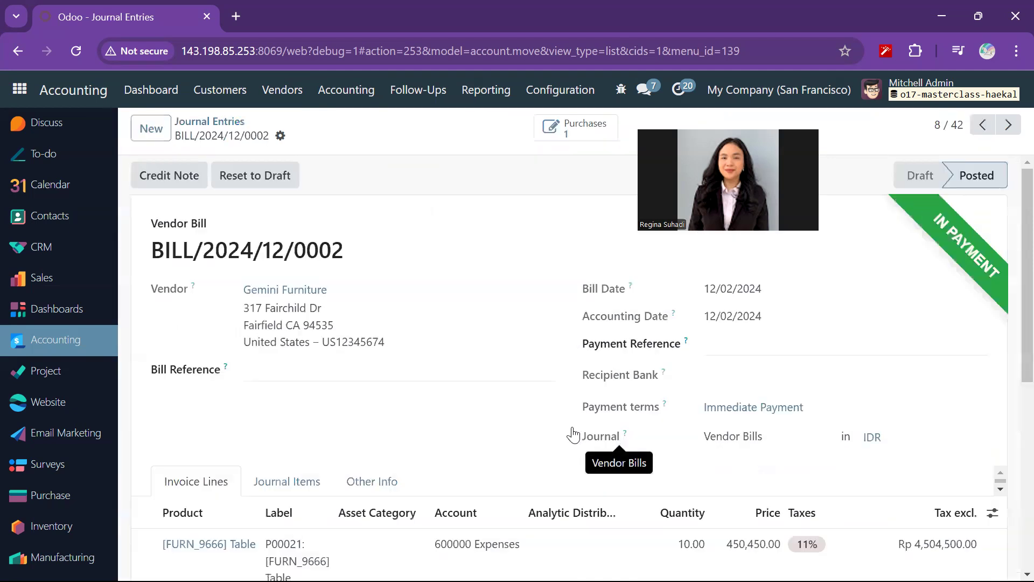
scroll(574, 434, "down", 7)
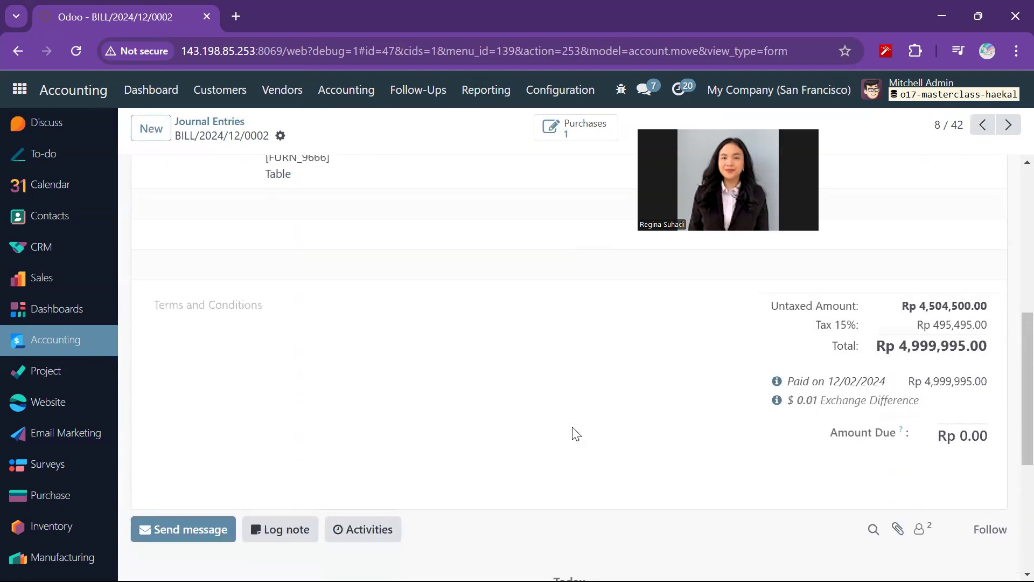
scroll(574, 433, "down", 5)
scroll(574, 429, "up", 10)
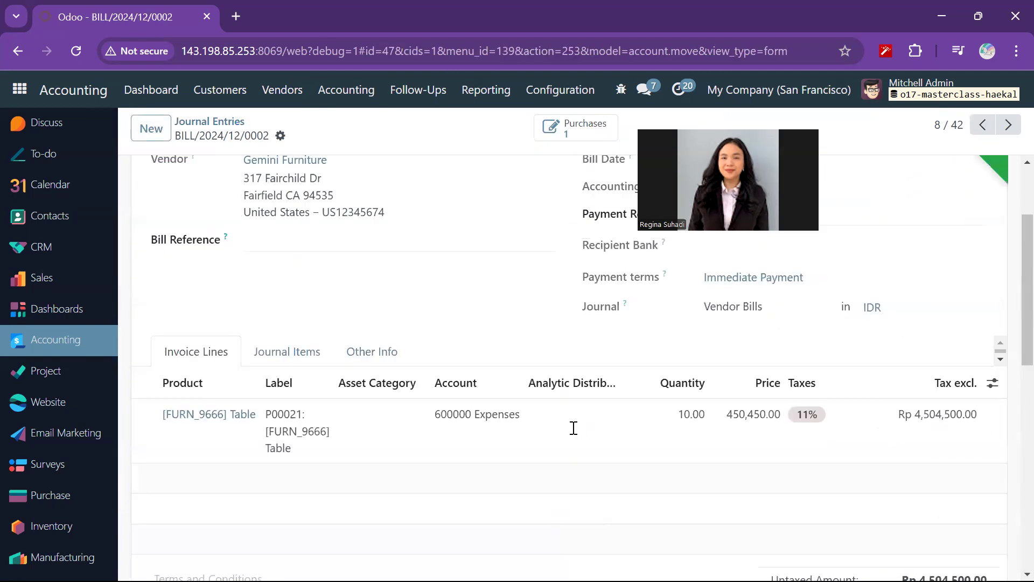
scroll(574, 429, "up", 3)
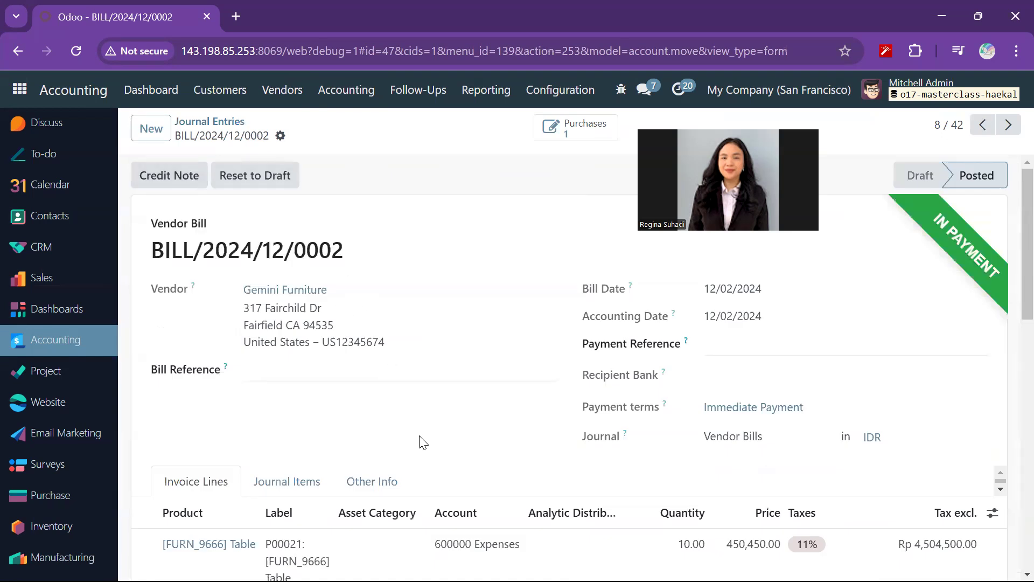
scroll(423, 442, "down", 5)
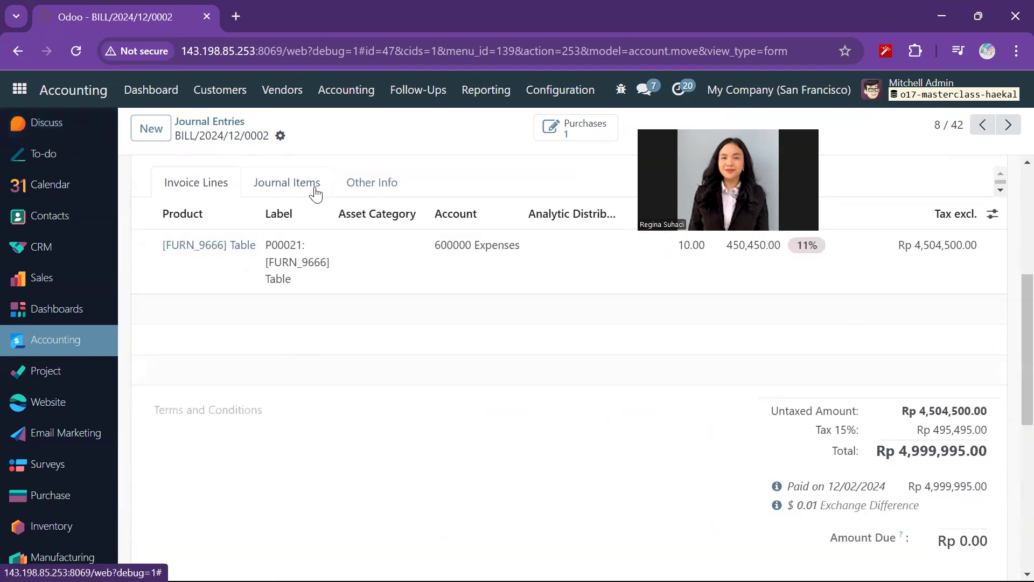
left_click(316, 192)
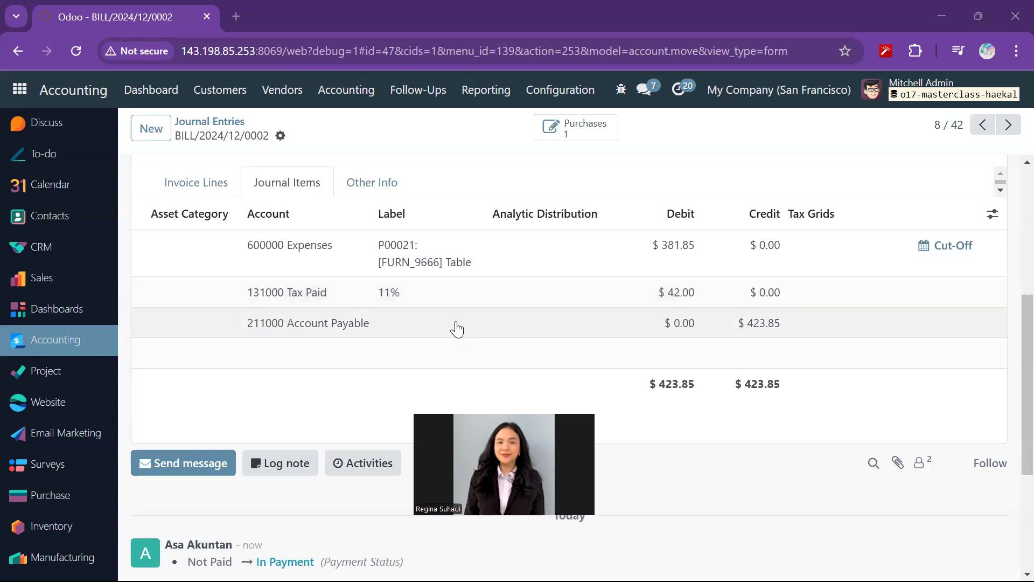
scroll(456, 329, "up", 5)
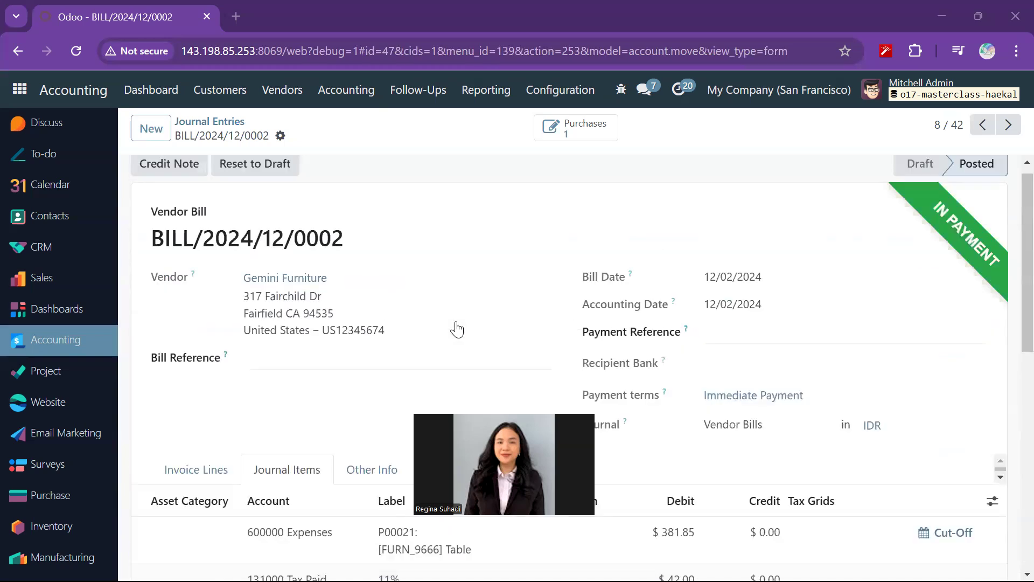
scroll(457, 328, "up", 1)
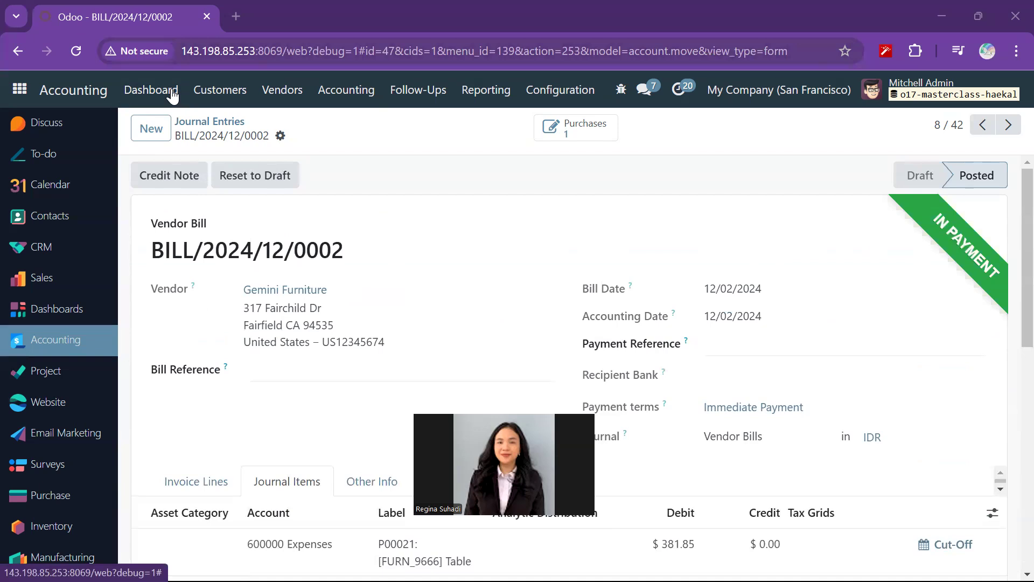